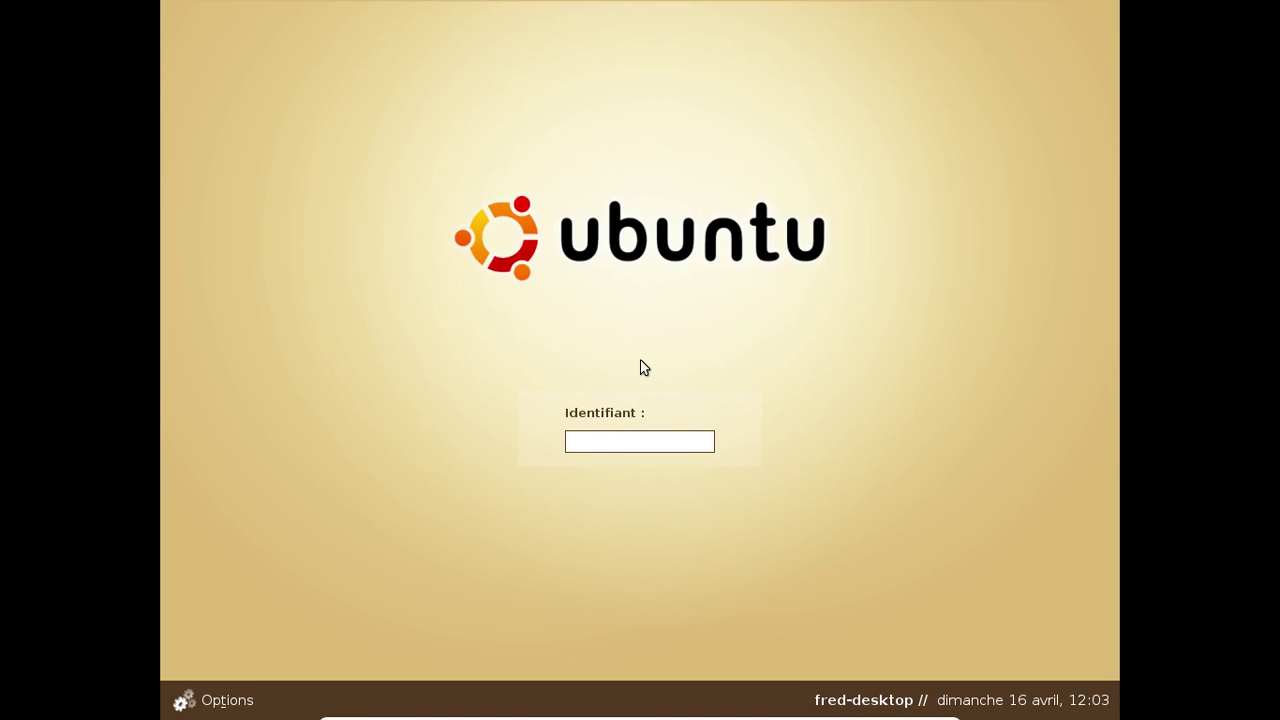
- Log in to the desktop with the username and account password, and dismiss the Ubuntu CD detection prompt
{"action": "type", "text": "reder"}
{"action": "key", "text": "Return"}
{"action": "key", "text": "Return"}
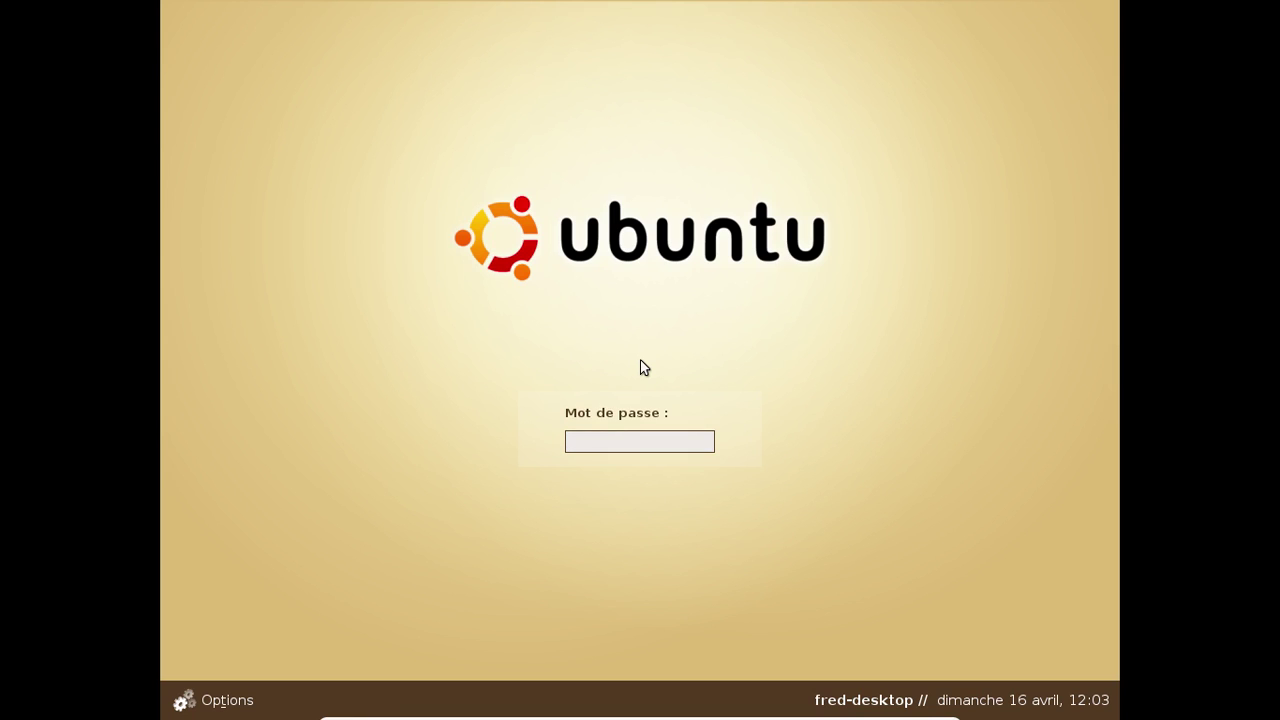
{"action": "type", "text": "fred"}
{"action": "key", "text": "Return"}
{"action": "type", "text": "********"}
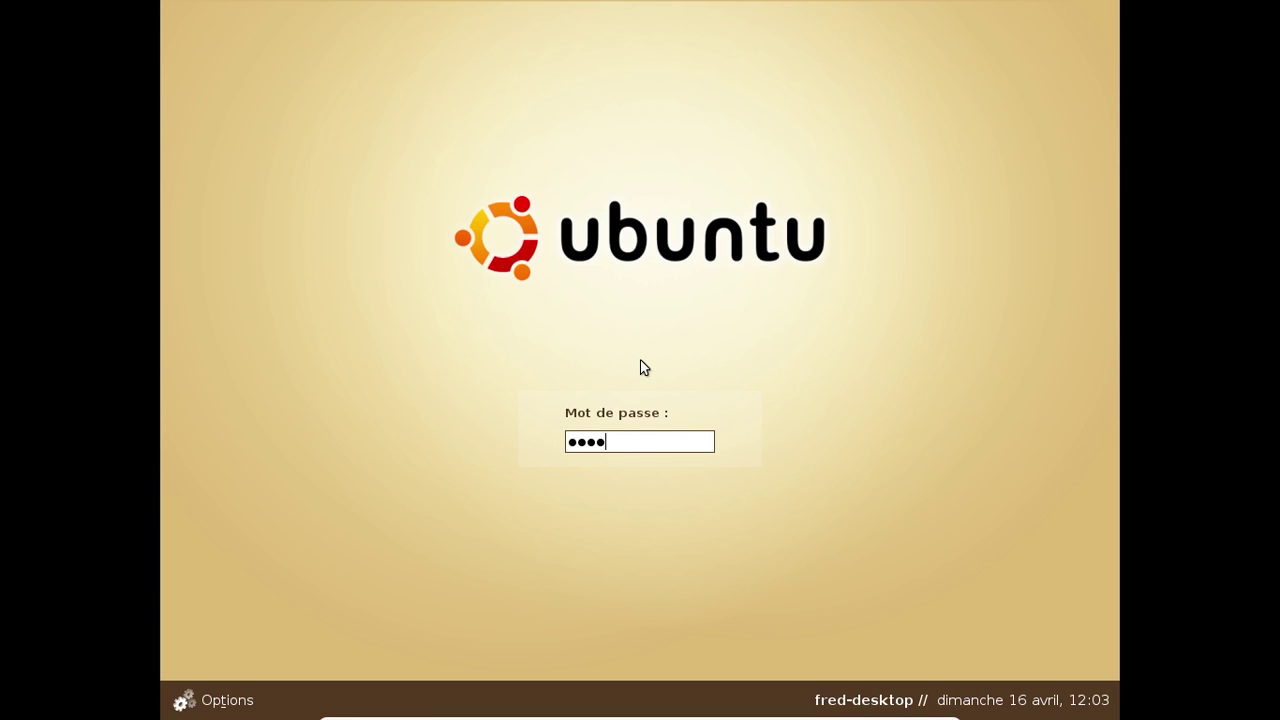
{"action": "key", "text": "Return"}
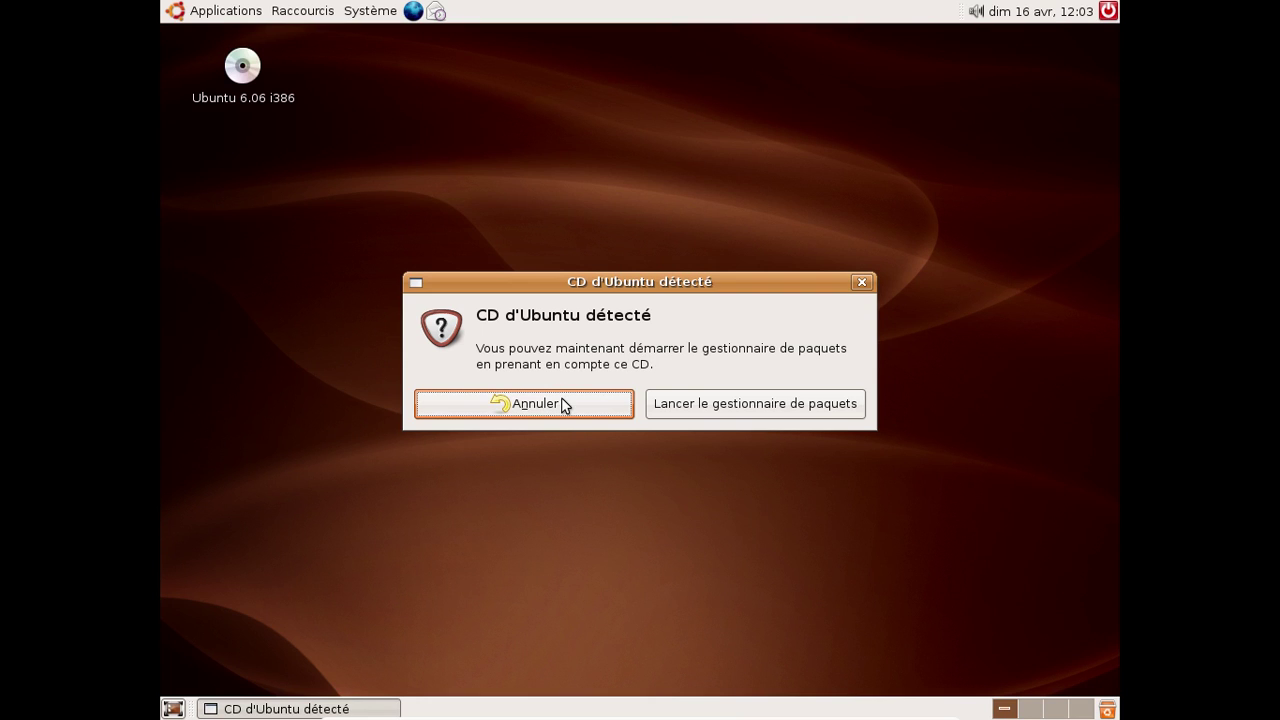
{"action": "left_click", "coordinate": [563, 404]}
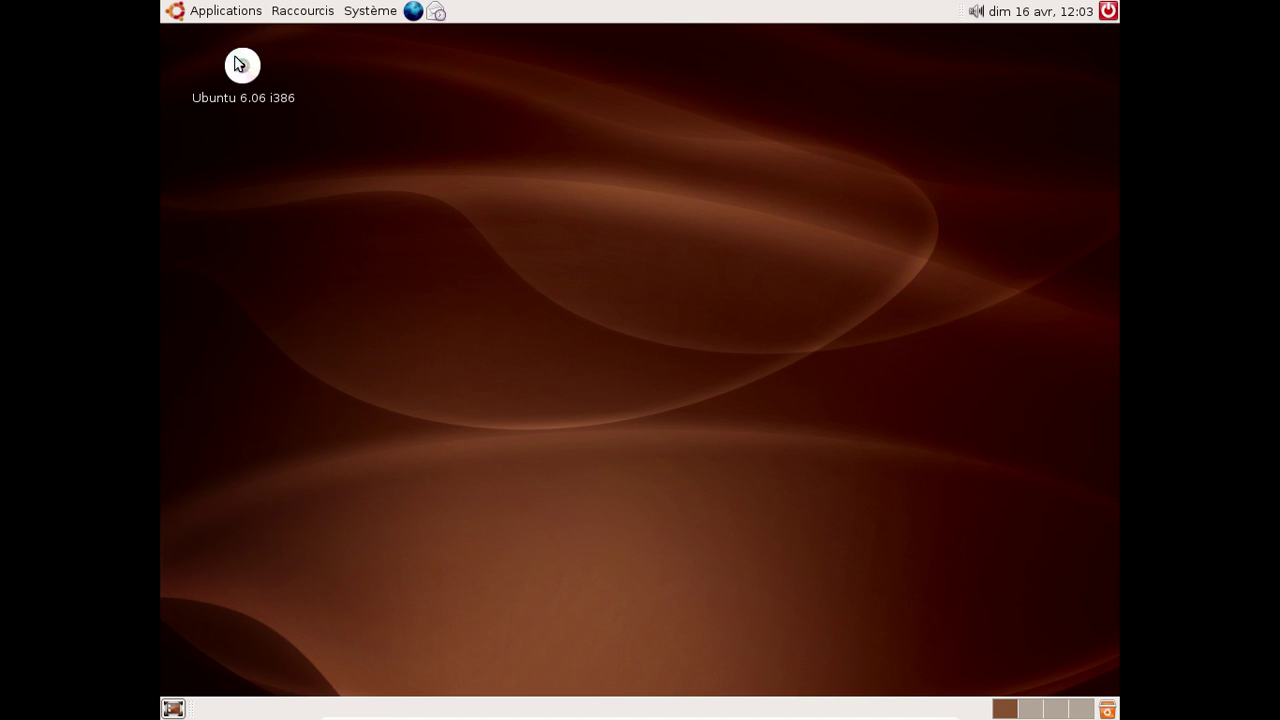
- Consult the version information about the GNOME desktop and close it
{"action": "left_click", "coordinate": [195, 12]}
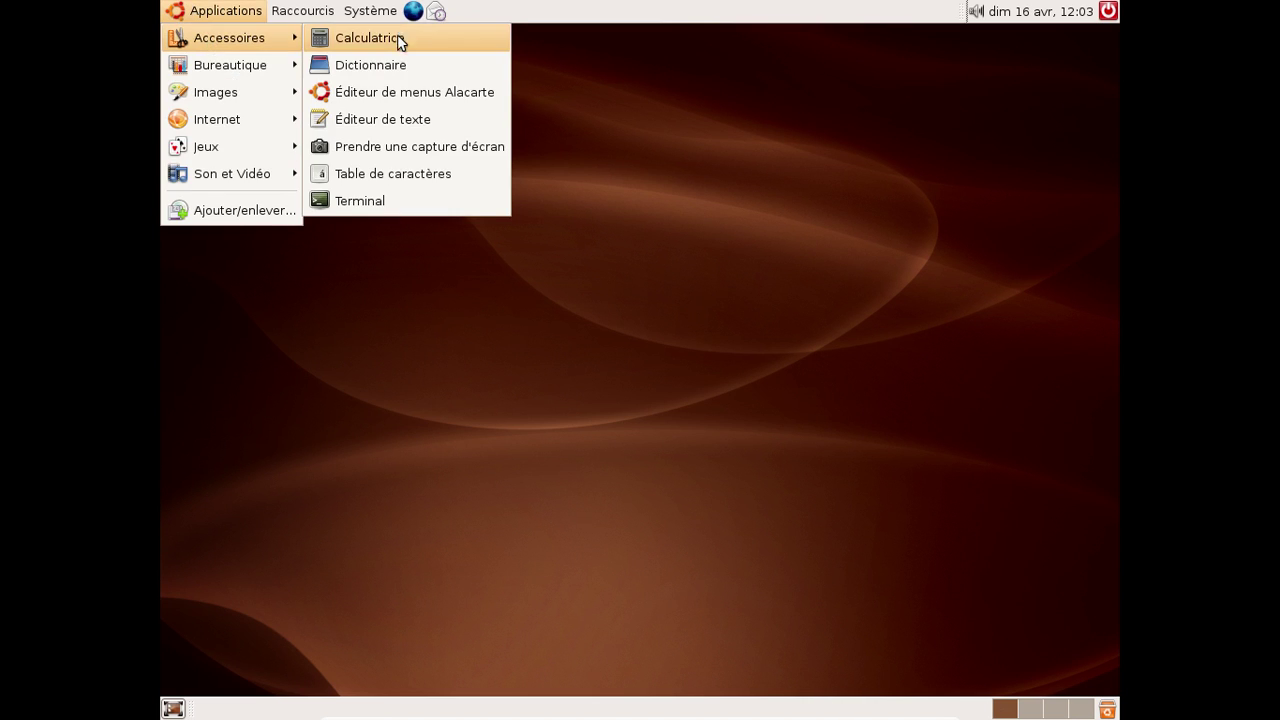
{"action": "mouse_move", "coordinate": [237, 87]}
{"action": "mouse_move", "coordinate": [388, 18]}
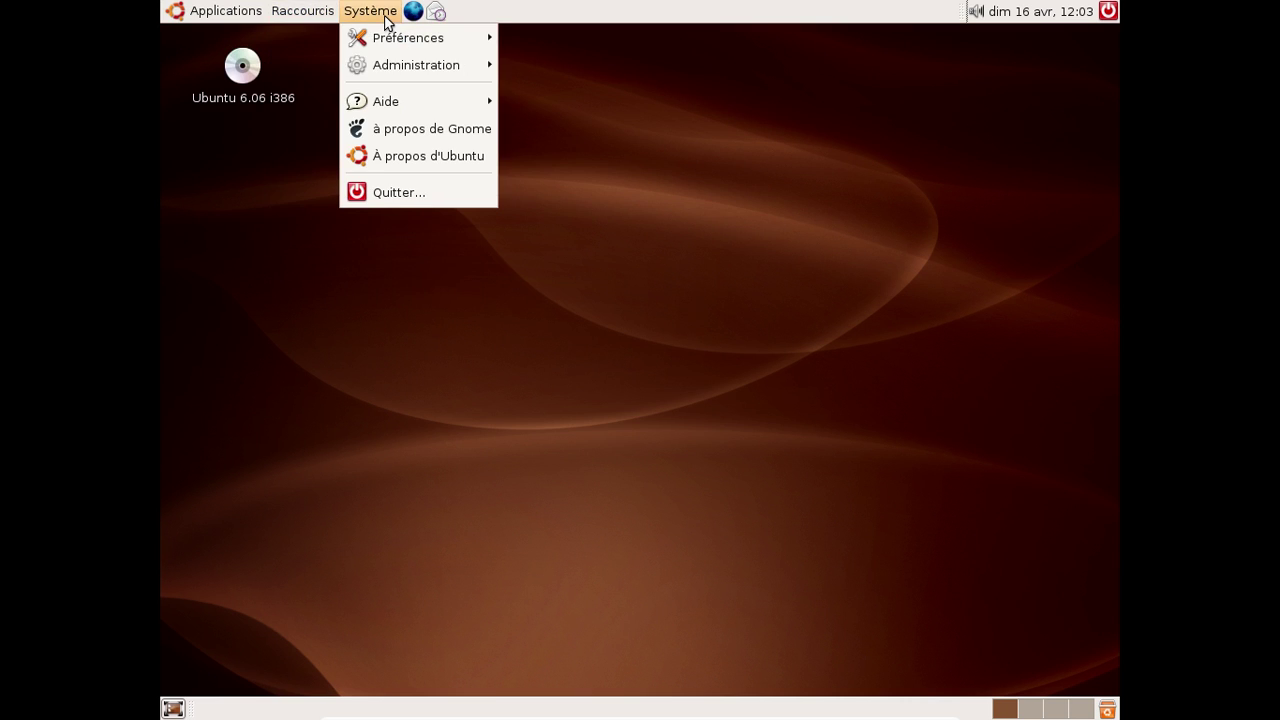
{"action": "mouse_move", "coordinate": [406, 70]}
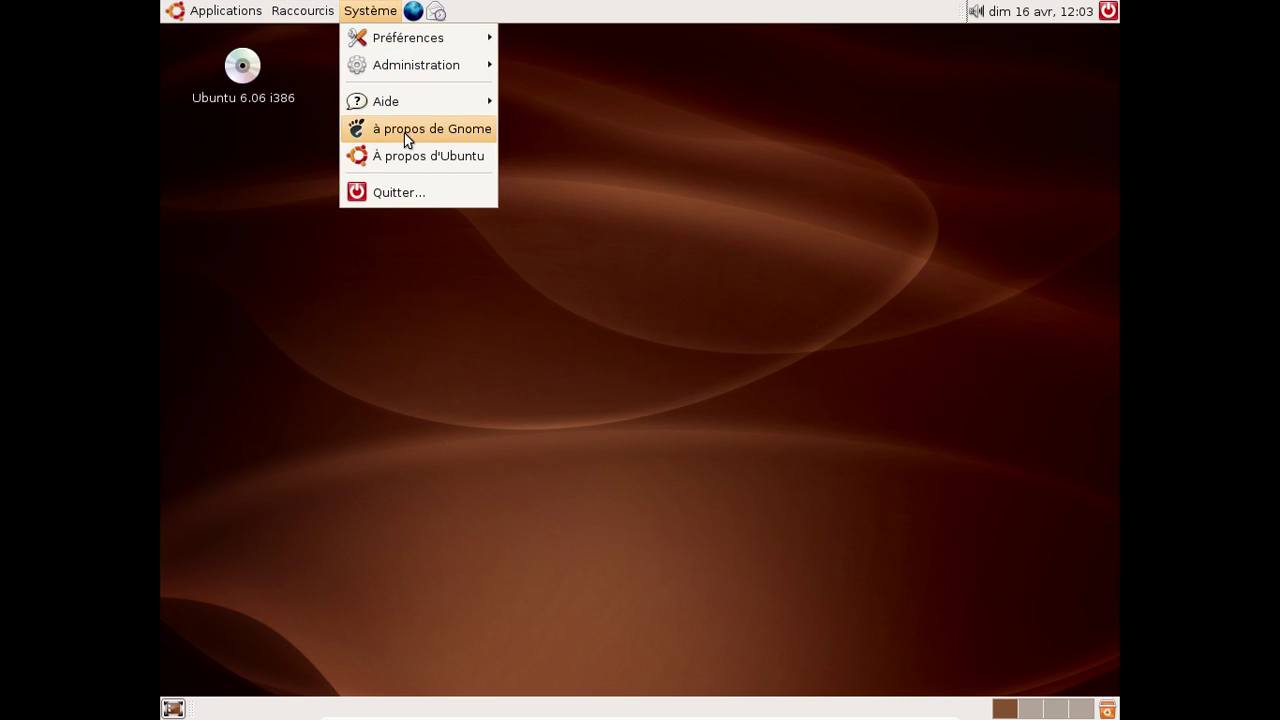
{"action": "left_click", "coordinate": [404, 131]}
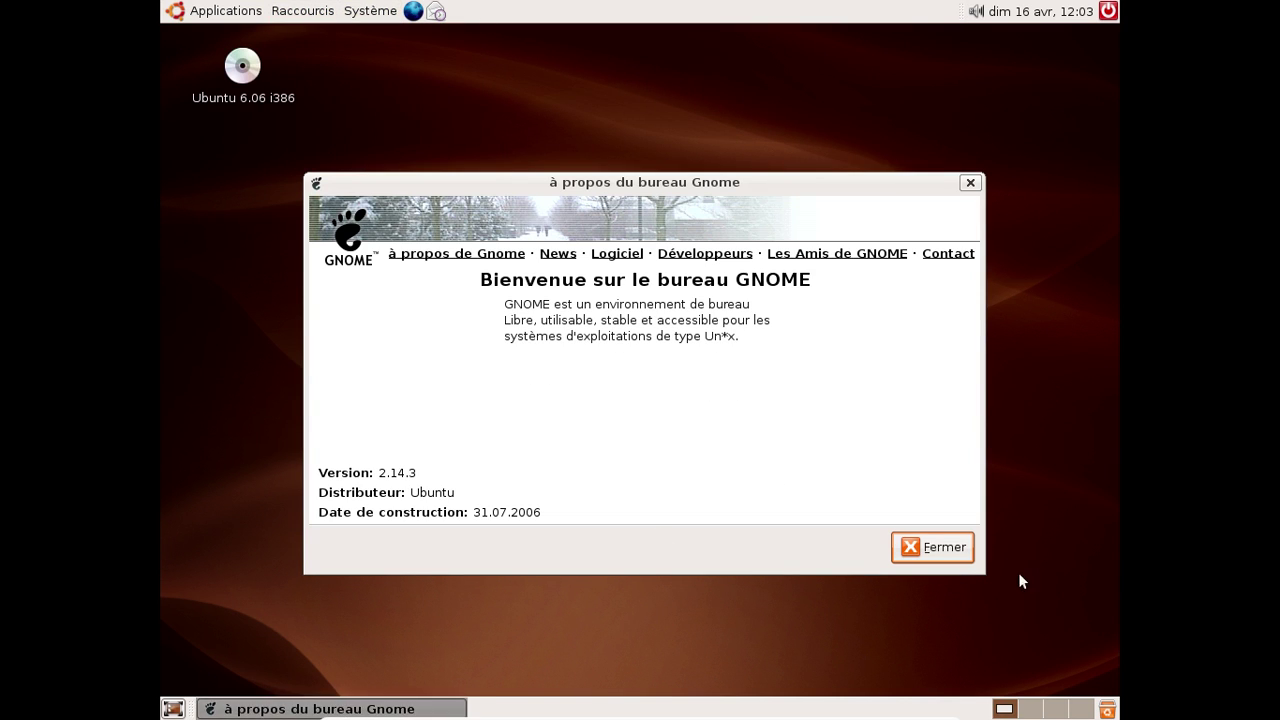
{"action": "left_click", "coordinate": [945, 549]}
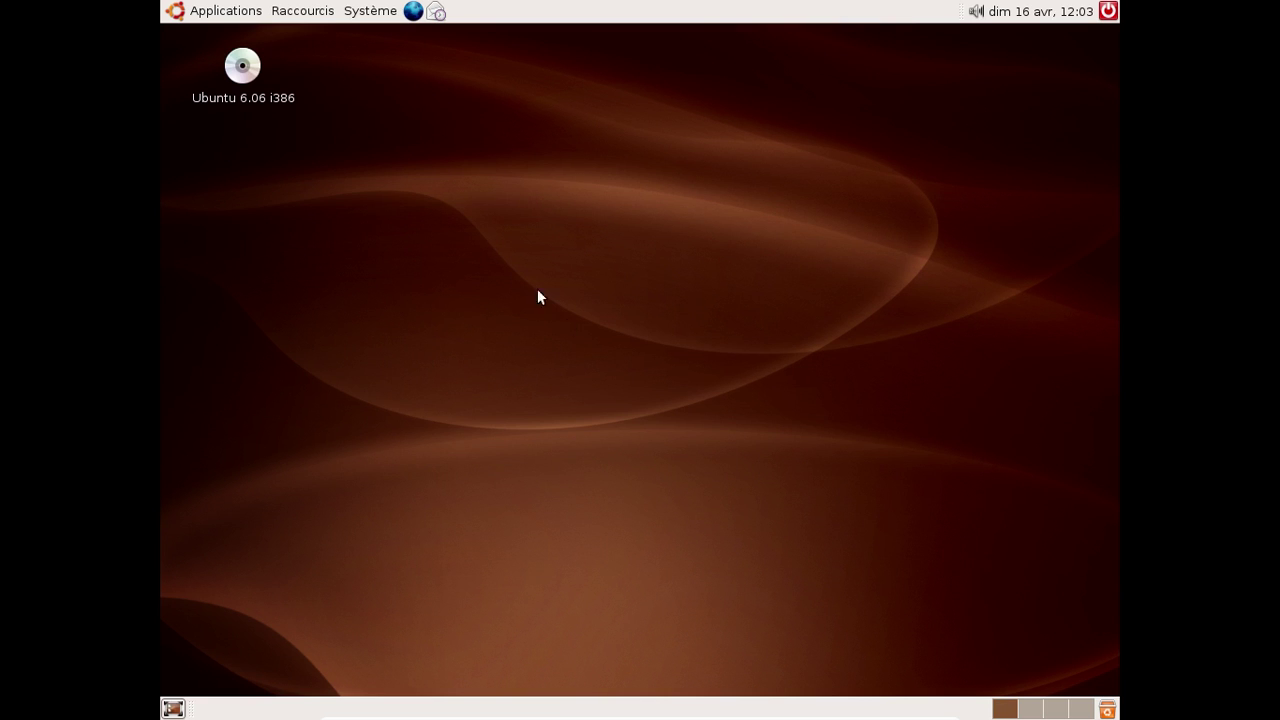
- Launch the Firefox web browser
{"action": "left_click", "coordinate": [228, 12]}
{"action": "mouse_move", "coordinate": [230, 42]}
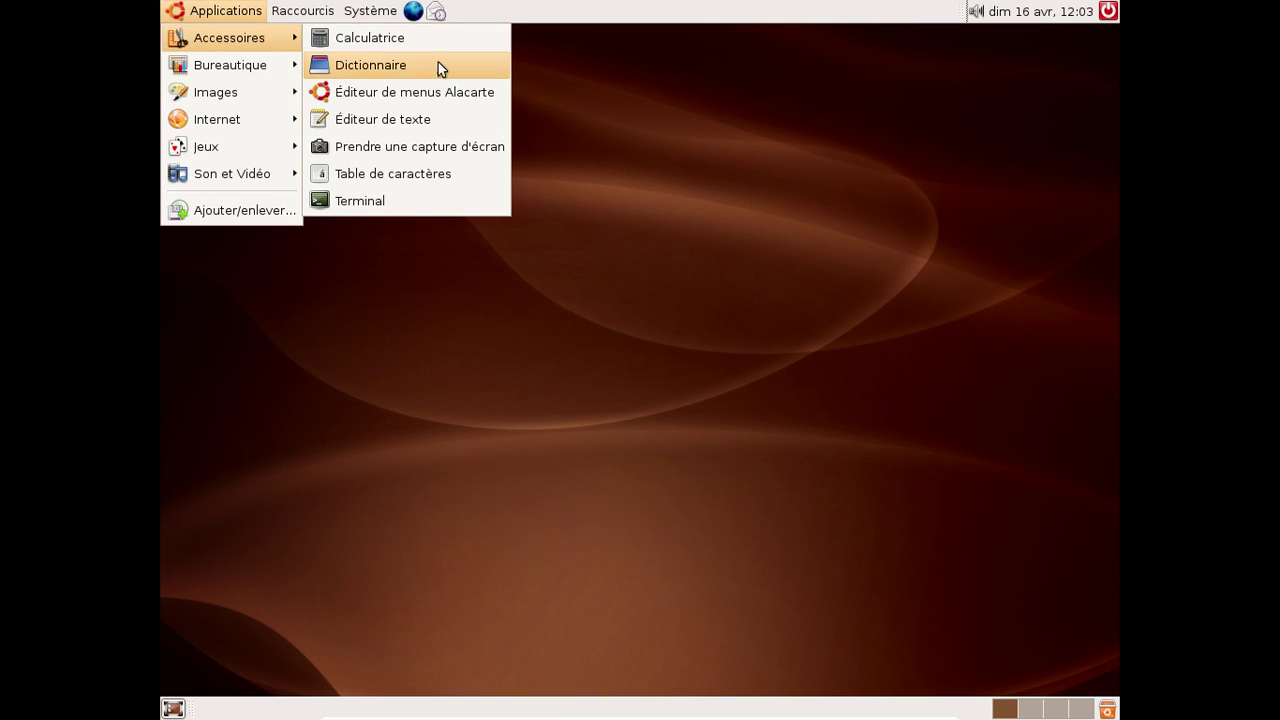
{"action": "mouse_move", "coordinate": [221, 128]}
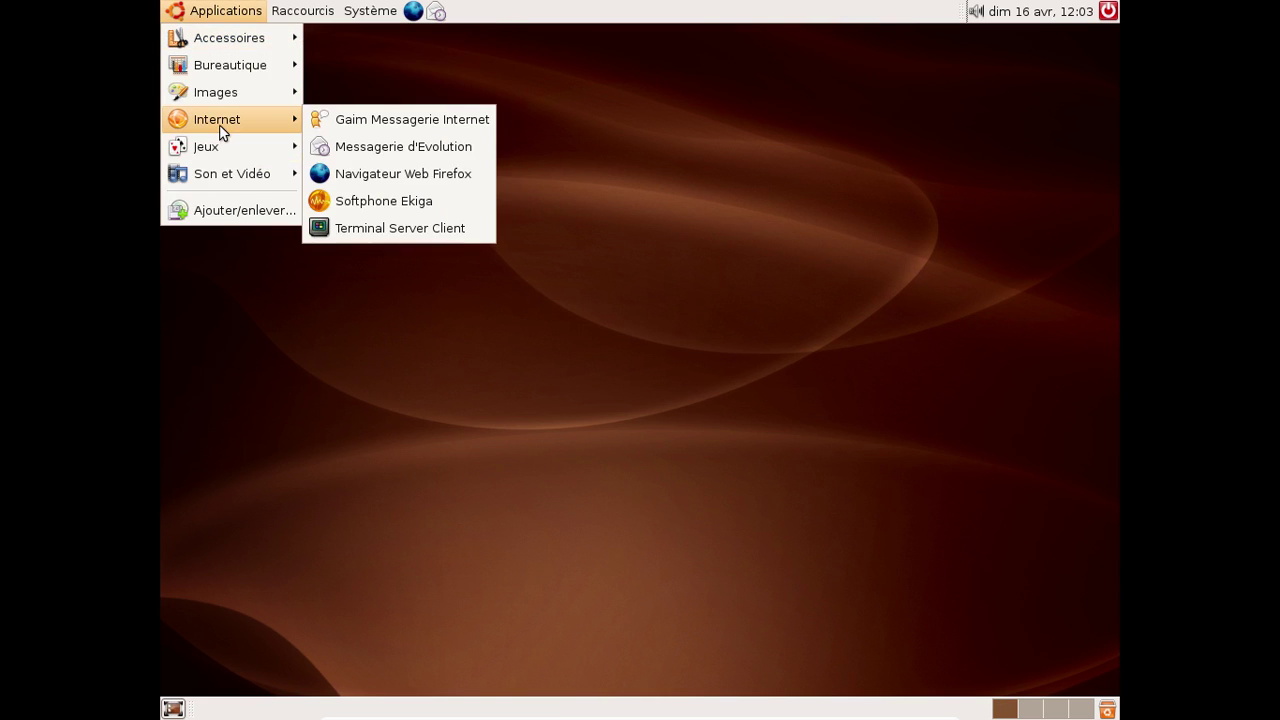
{"action": "left_click", "coordinate": [355, 173]}
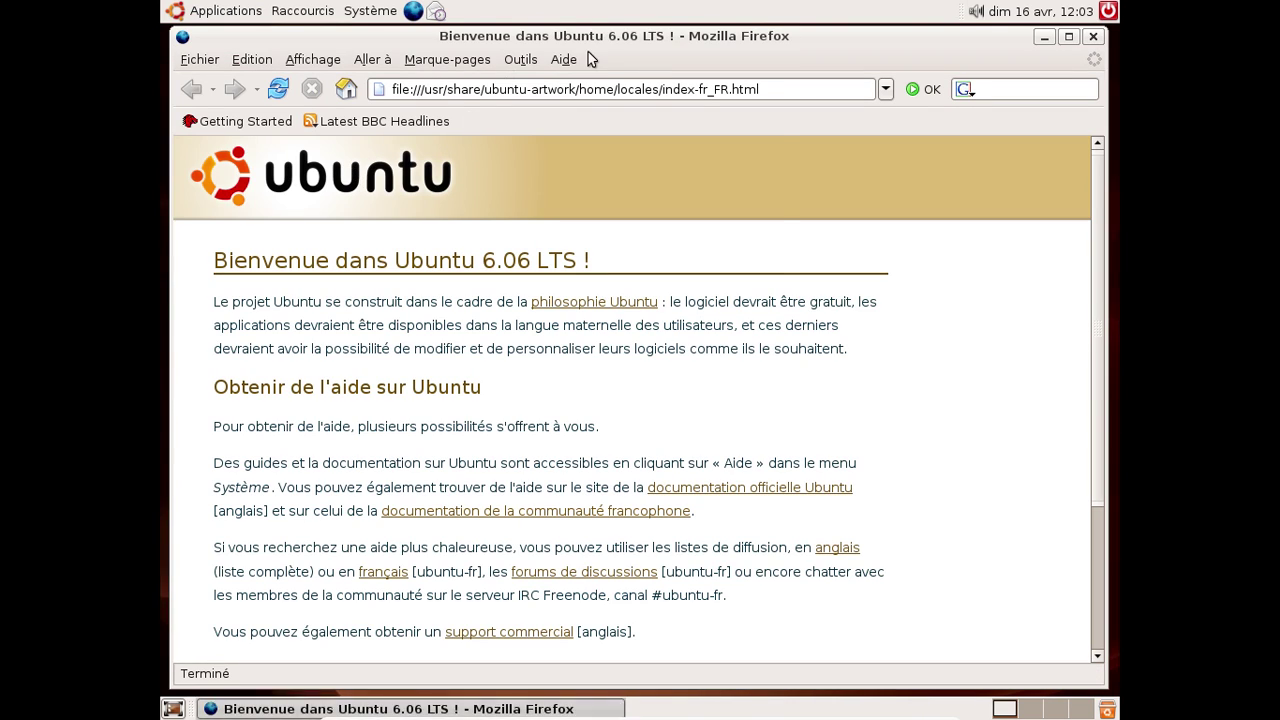
- Check the version information of Mozilla Firefox and close it
{"action": "left_click", "coordinate": [520, 59]}
{"action": "mouse_move", "coordinate": [564, 62]}
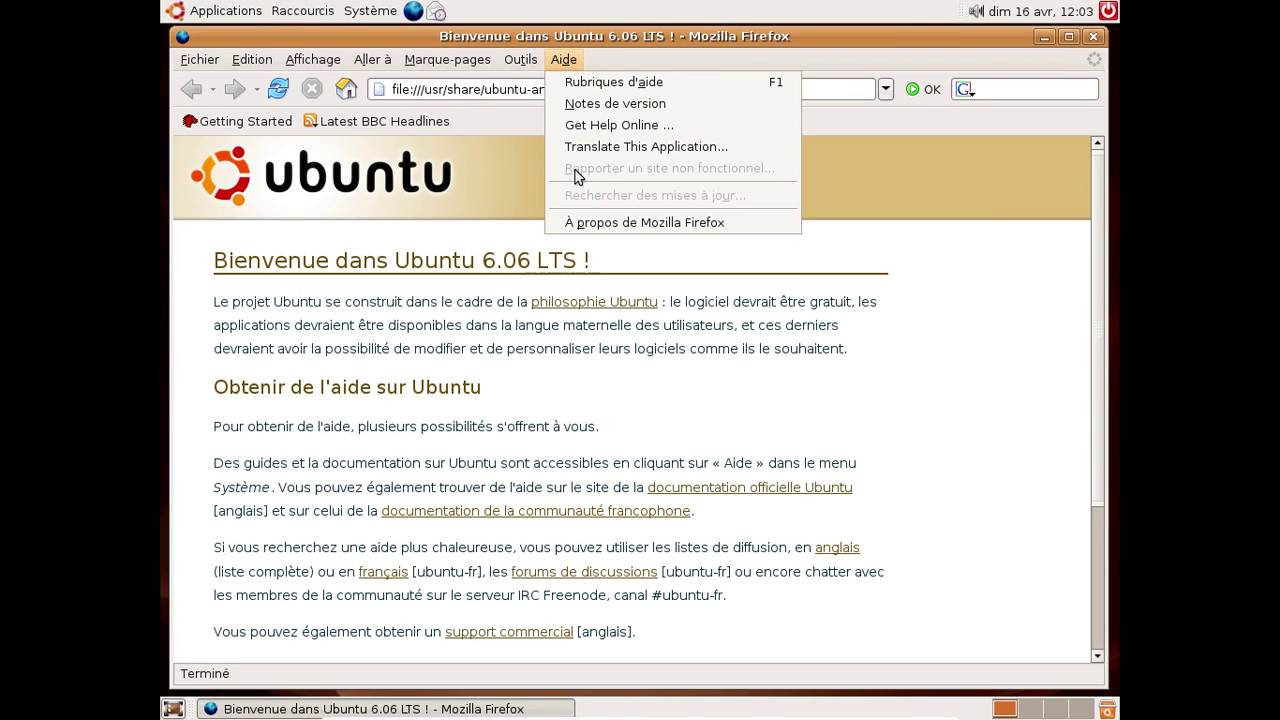
{"action": "left_click", "coordinate": [595, 223]}
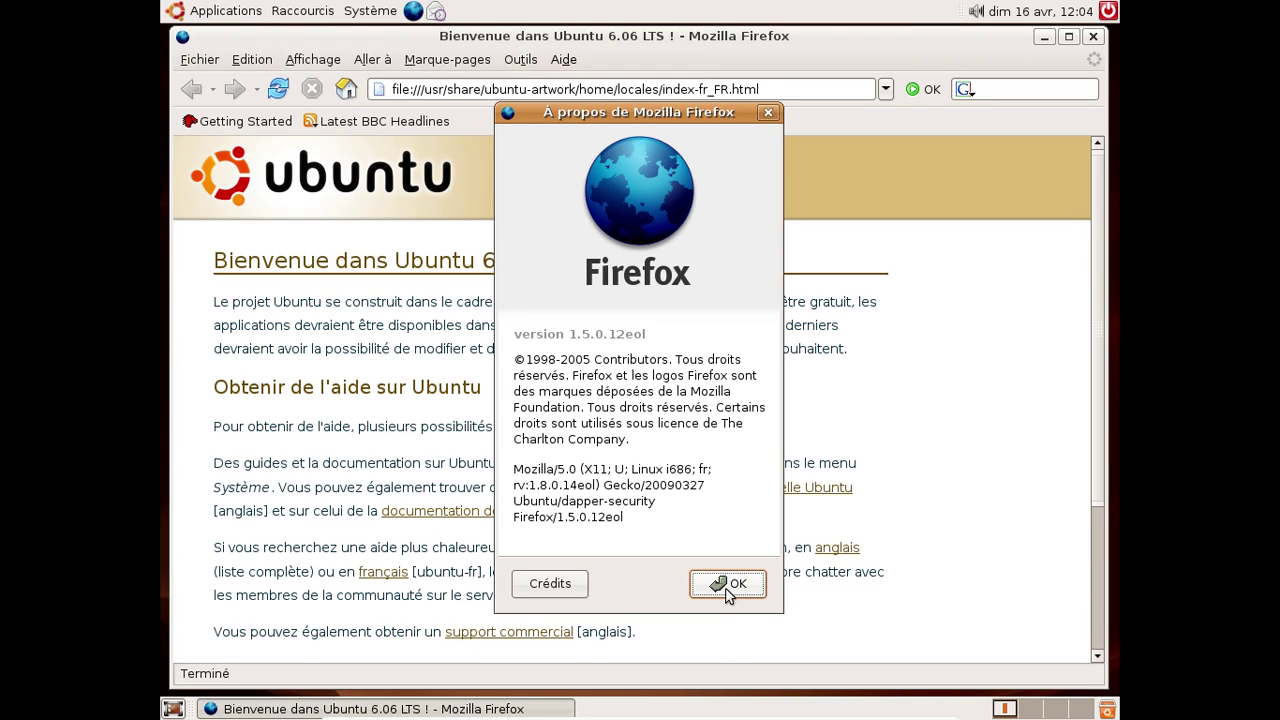
{"action": "left_click", "coordinate": [730, 585]}
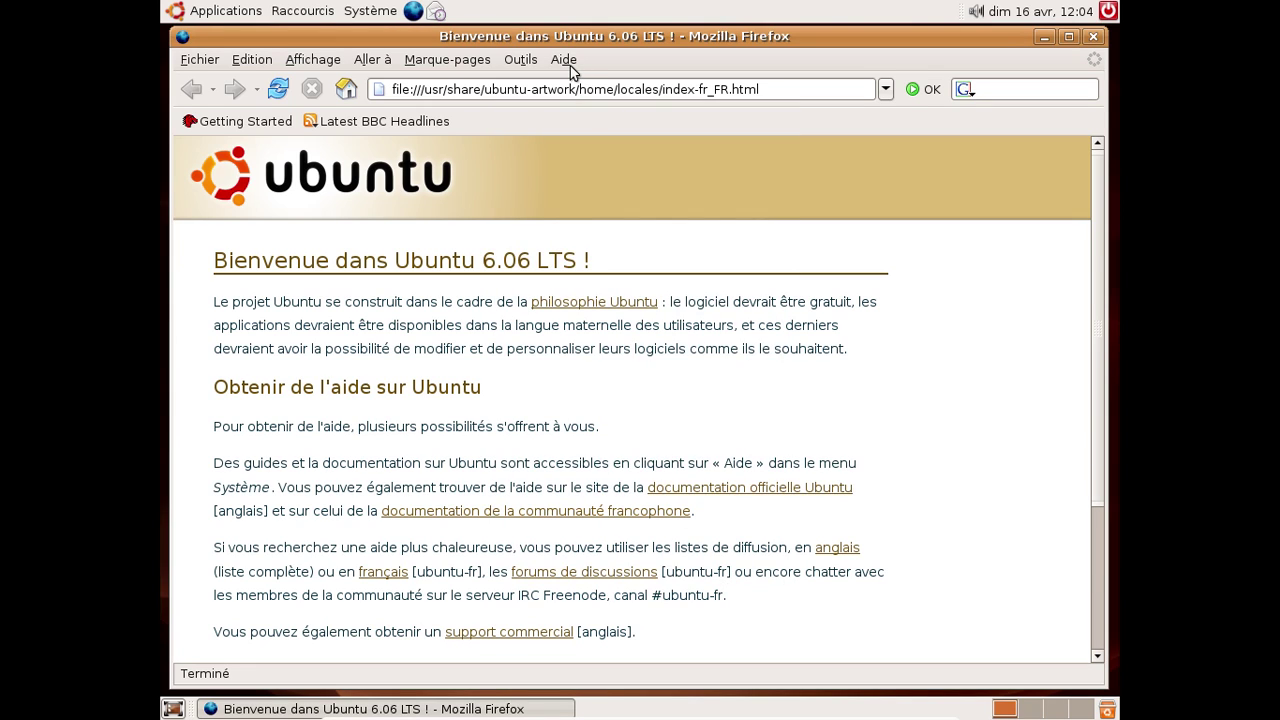
- Load the author's free.fr blog in a new tab and permanently accept the bandcamp.com and quantserve.com certificates
{"action": "key", "text": "ctrl+t"}
{"action": "type", "text": "frederic.bezies.free.Fr/blo"}
{"action": "key", "text": "Return"}
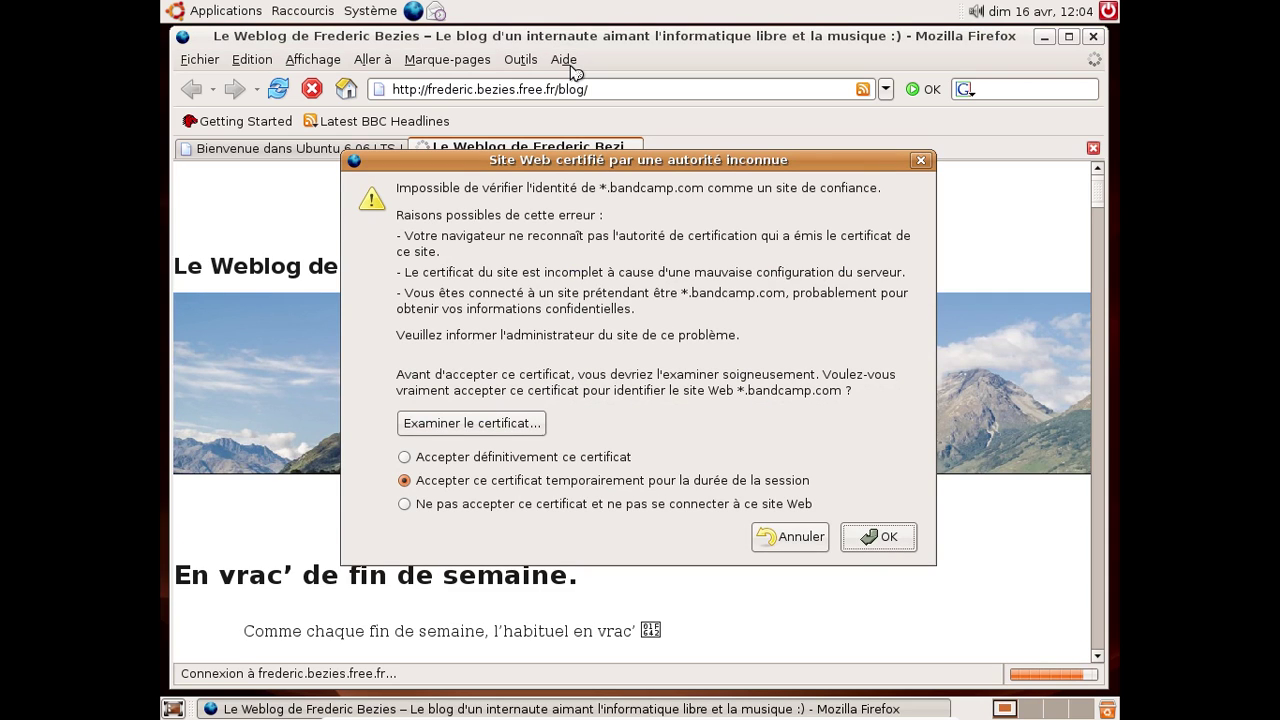
{"action": "left_click", "coordinate": [553, 459]}
{"action": "left_click", "coordinate": [889, 542]}
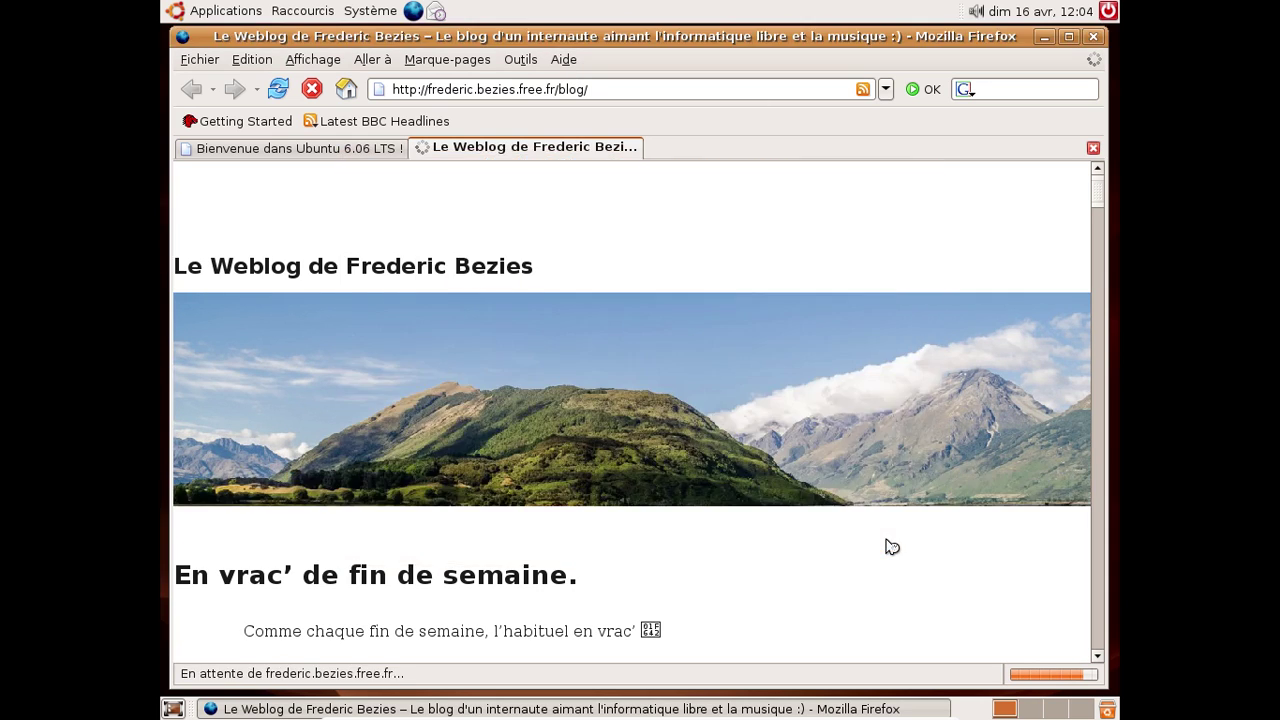
{"action": "left_click", "coordinate": [554, 458]}
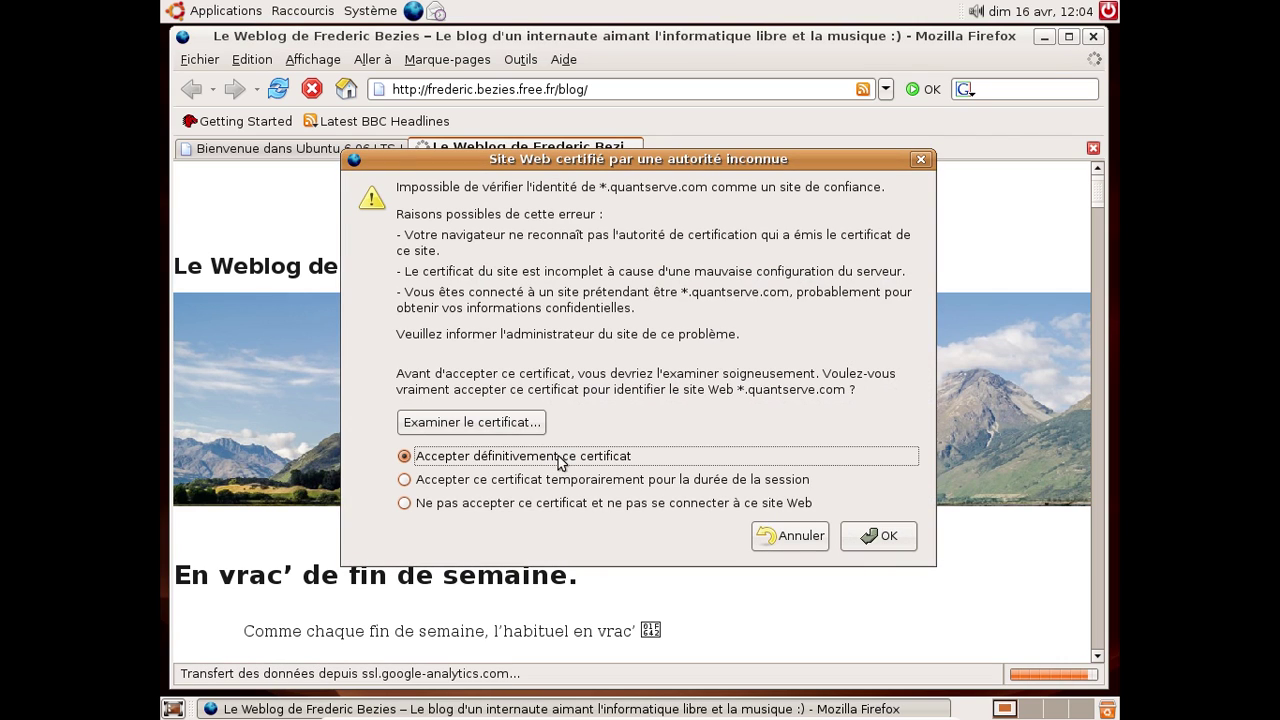
{"action": "left_click", "coordinate": [885, 540]}
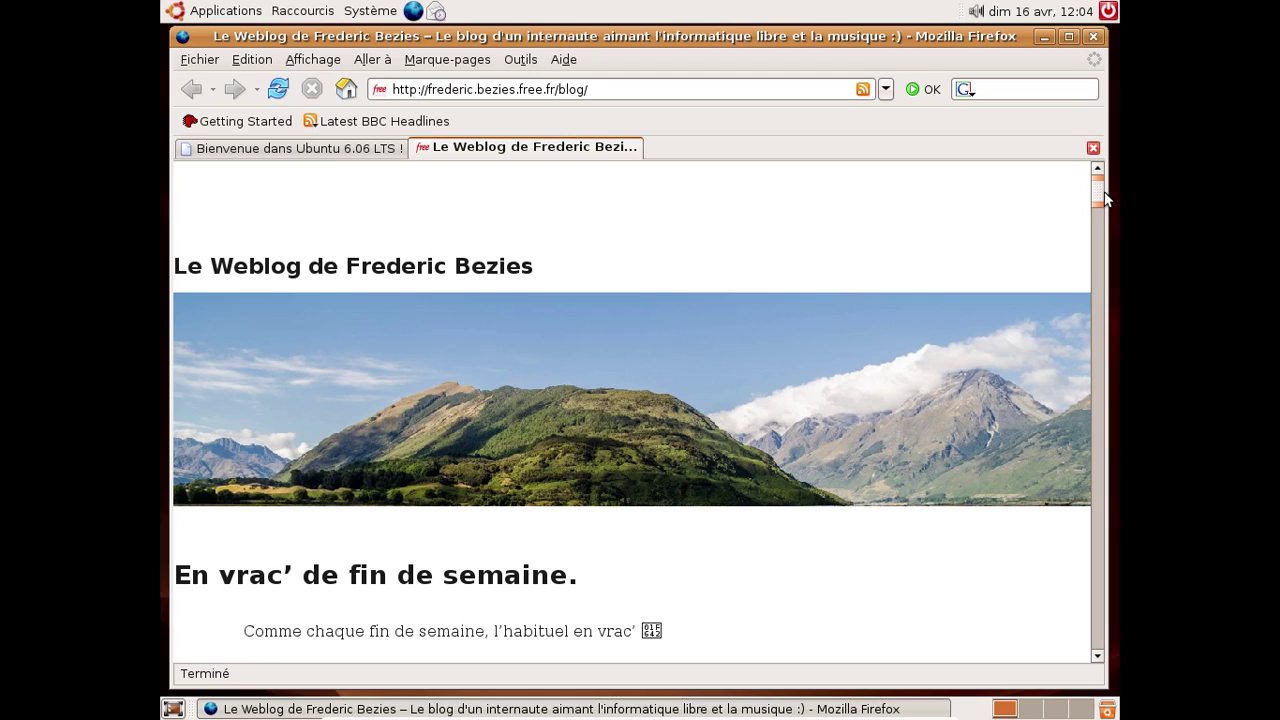
- Look over how the blog posts render and close Firefox with all its open tabs
{"action": "left_click_drag", "start_coordinate": [1104, 200], "coordinate": [1098, 265]}
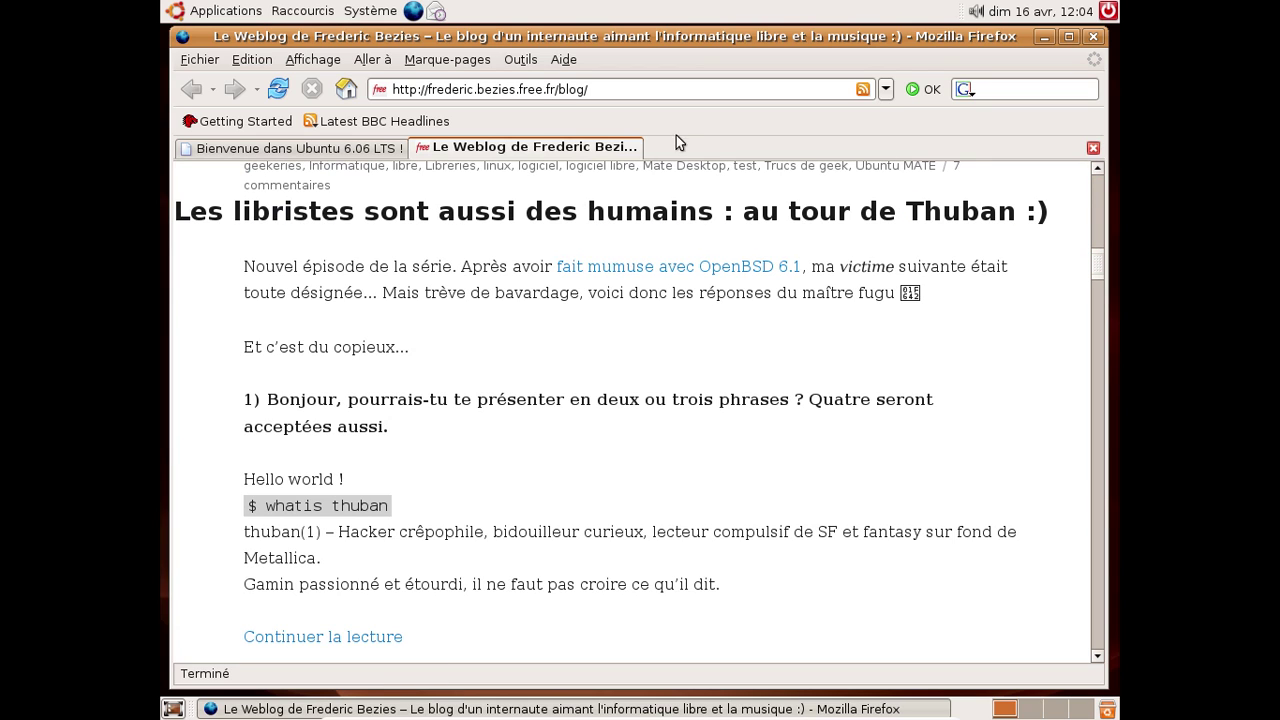
{"action": "left_click", "coordinate": [1093, 36]}
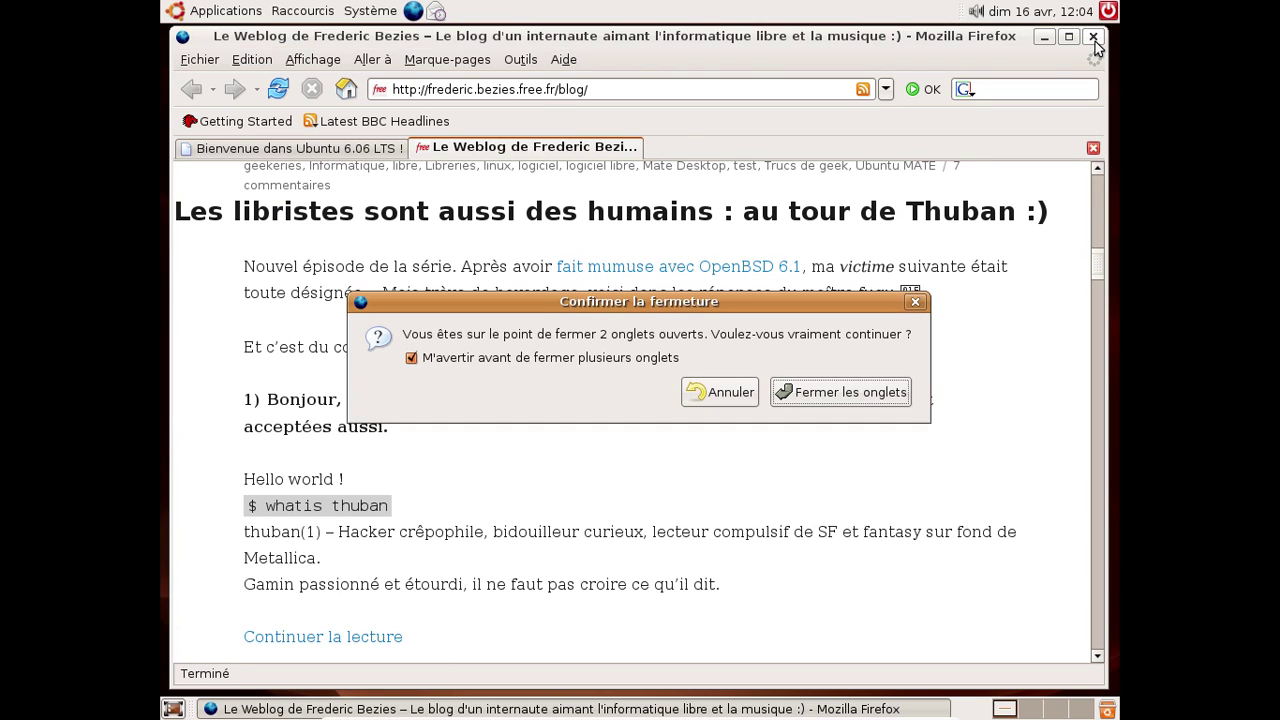
{"action": "left_click", "coordinate": [826, 392]}
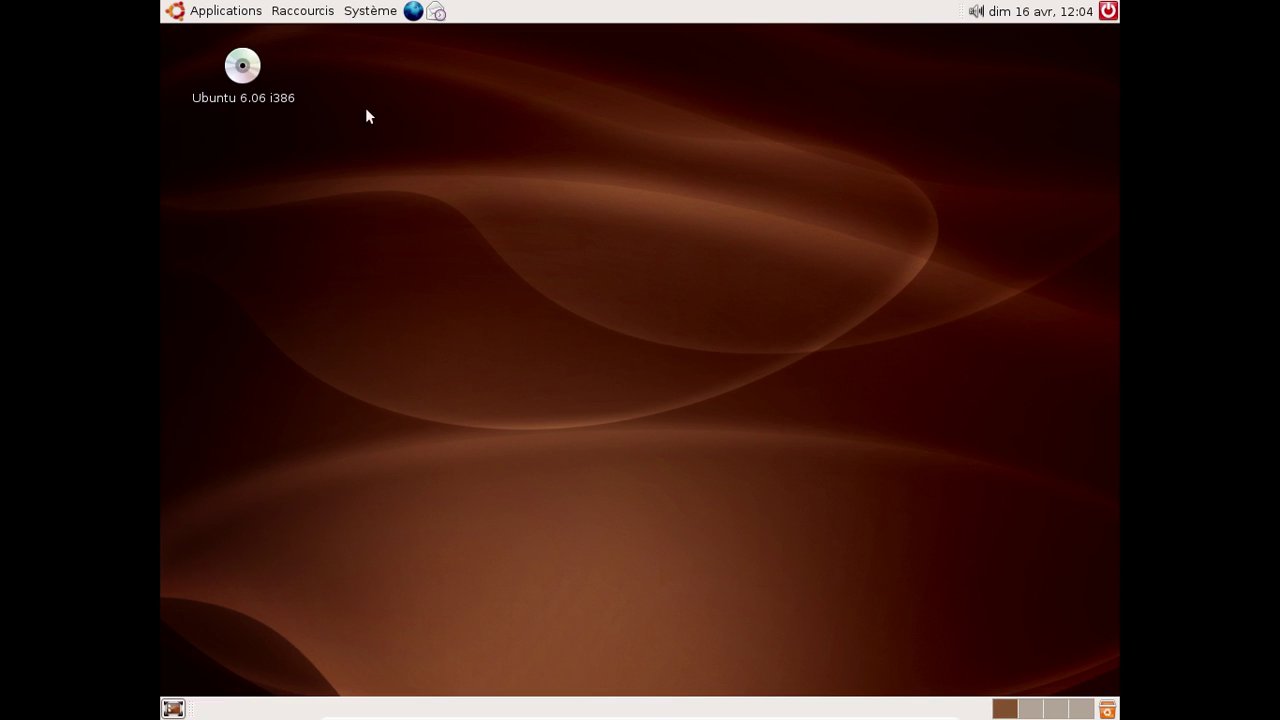
- Launch the OpenOffice.org Word Processor
{"action": "left_click", "coordinate": [229, 13]}
{"action": "mouse_move", "coordinate": [227, 50]}
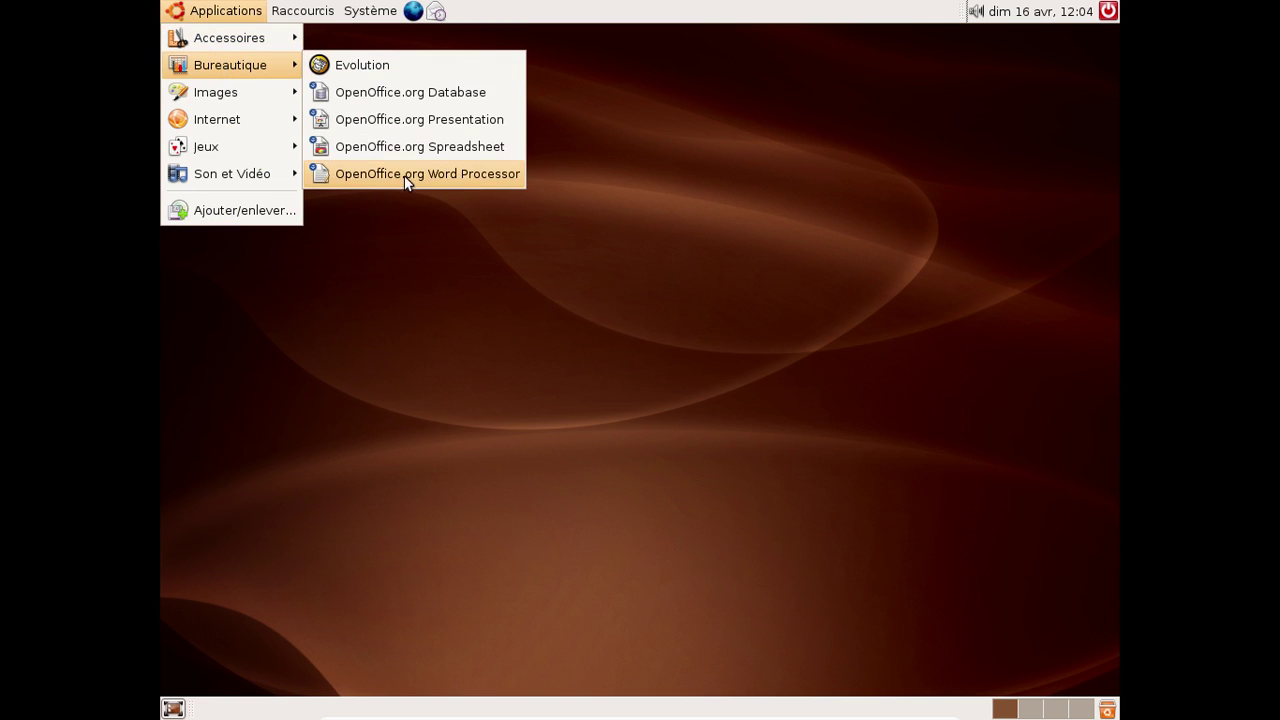
{"action": "left_click", "coordinate": [398, 174]}
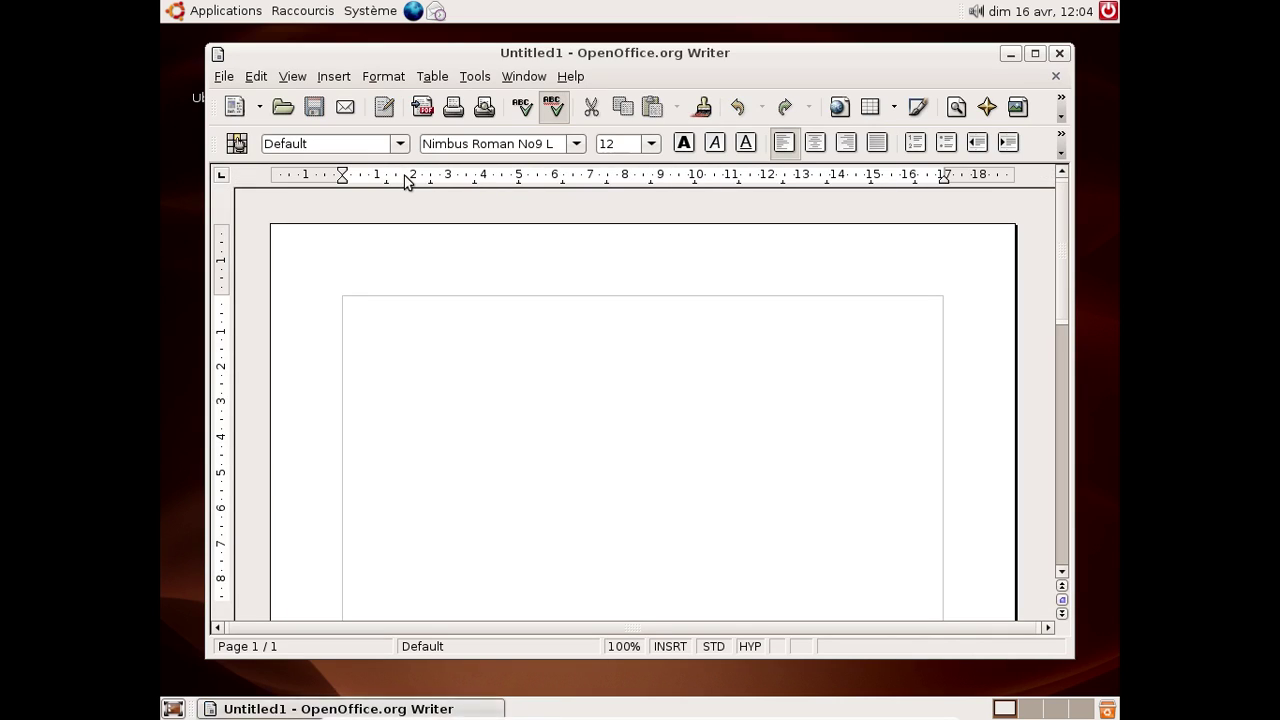
- Check the version information of OpenOffice.org and close Writer
{"action": "left_click", "coordinate": [566, 78]}
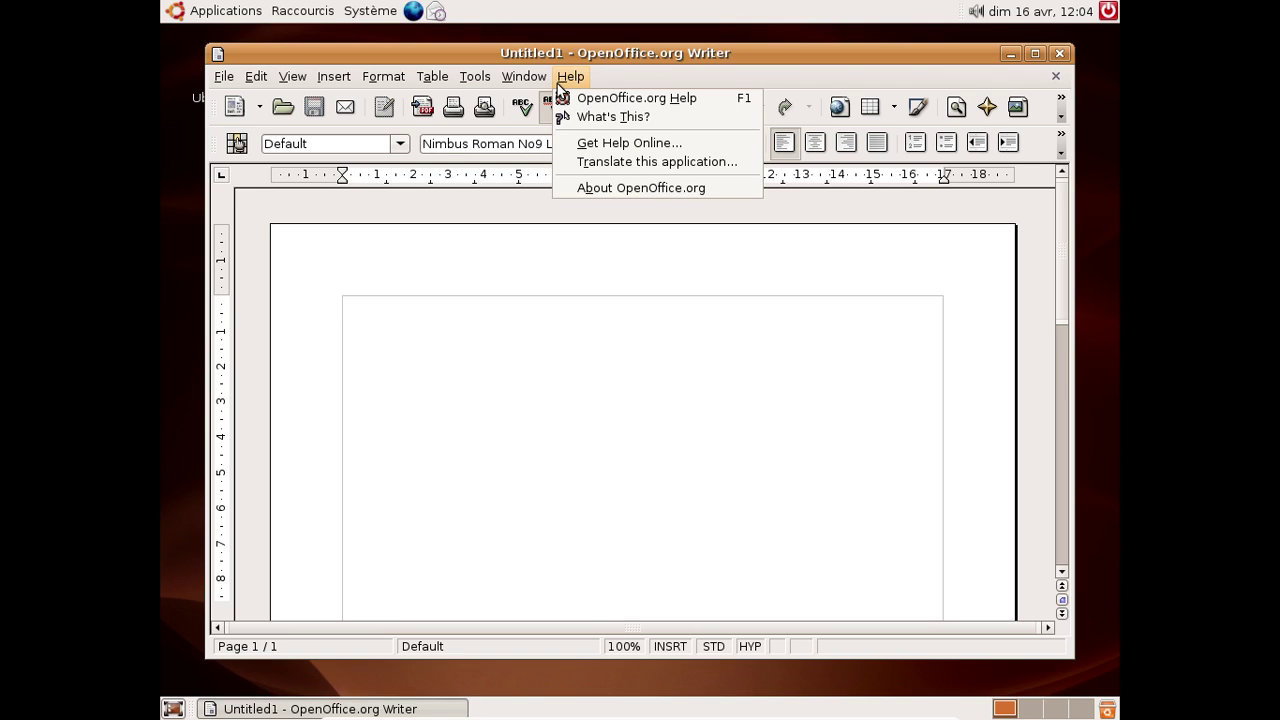
{"action": "left_click", "coordinate": [614, 191]}
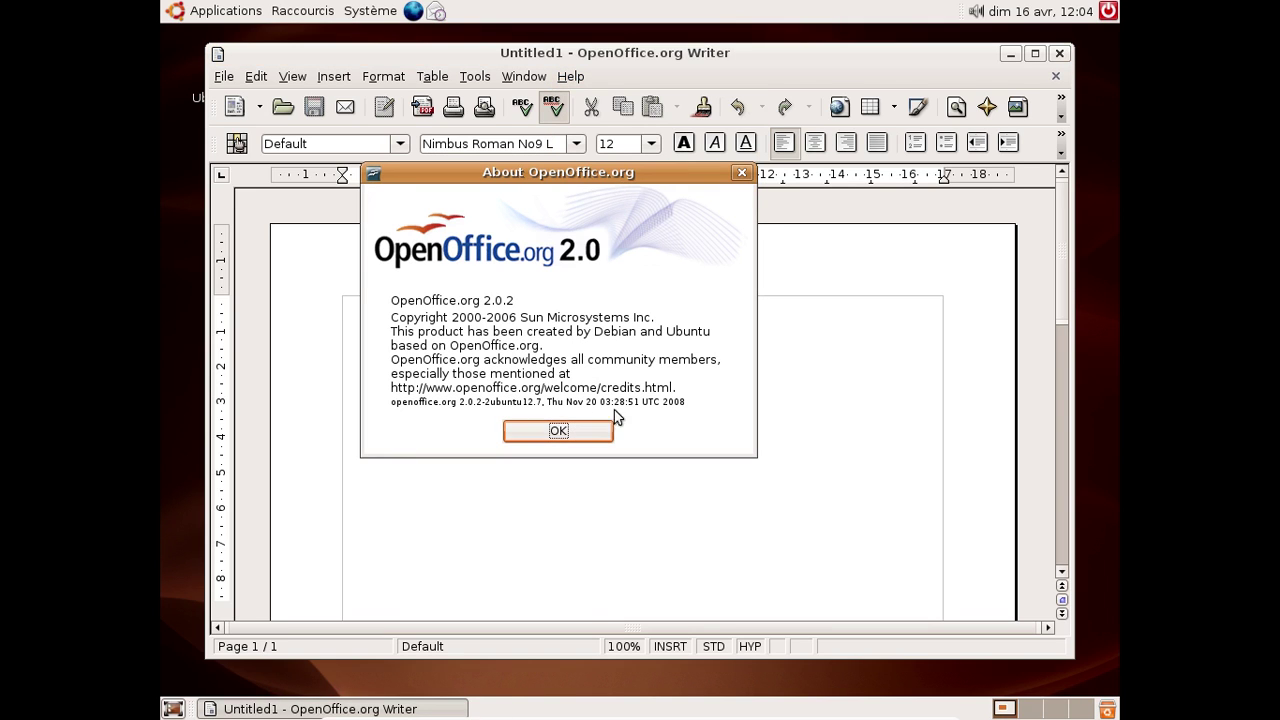
{"action": "left_click", "coordinate": [596, 430]}
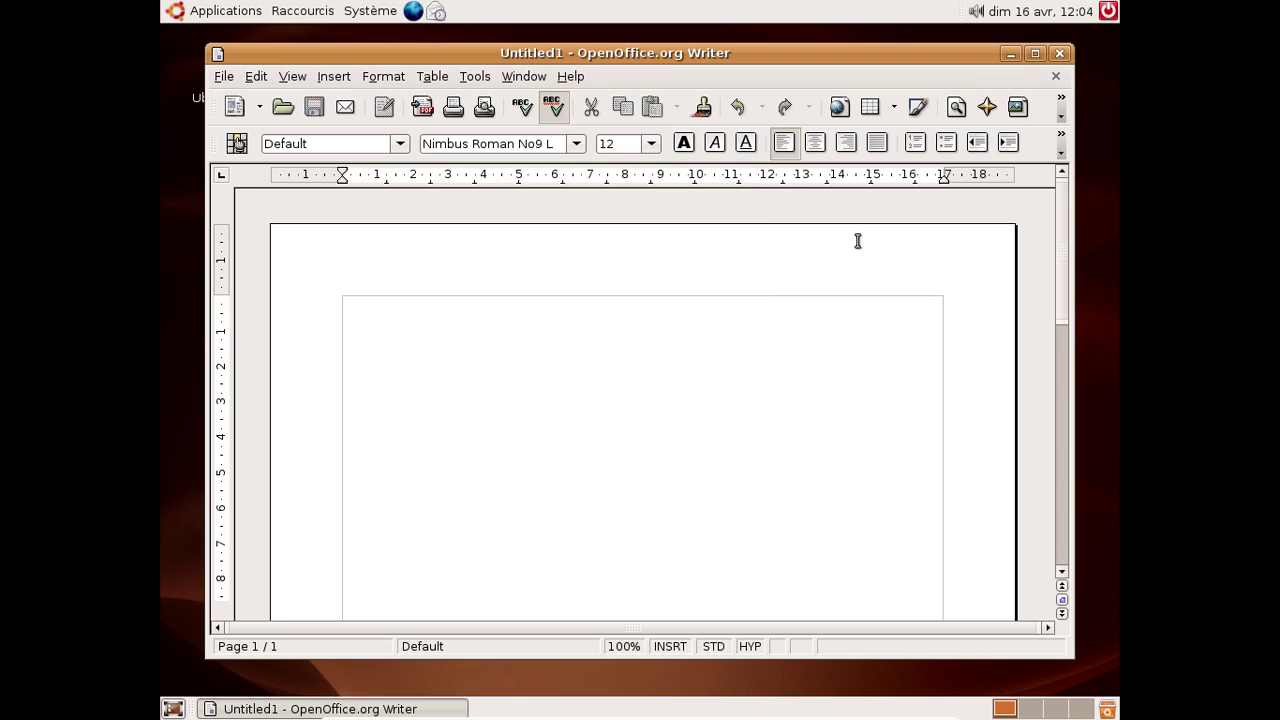
{"action": "left_click", "coordinate": [1059, 53]}
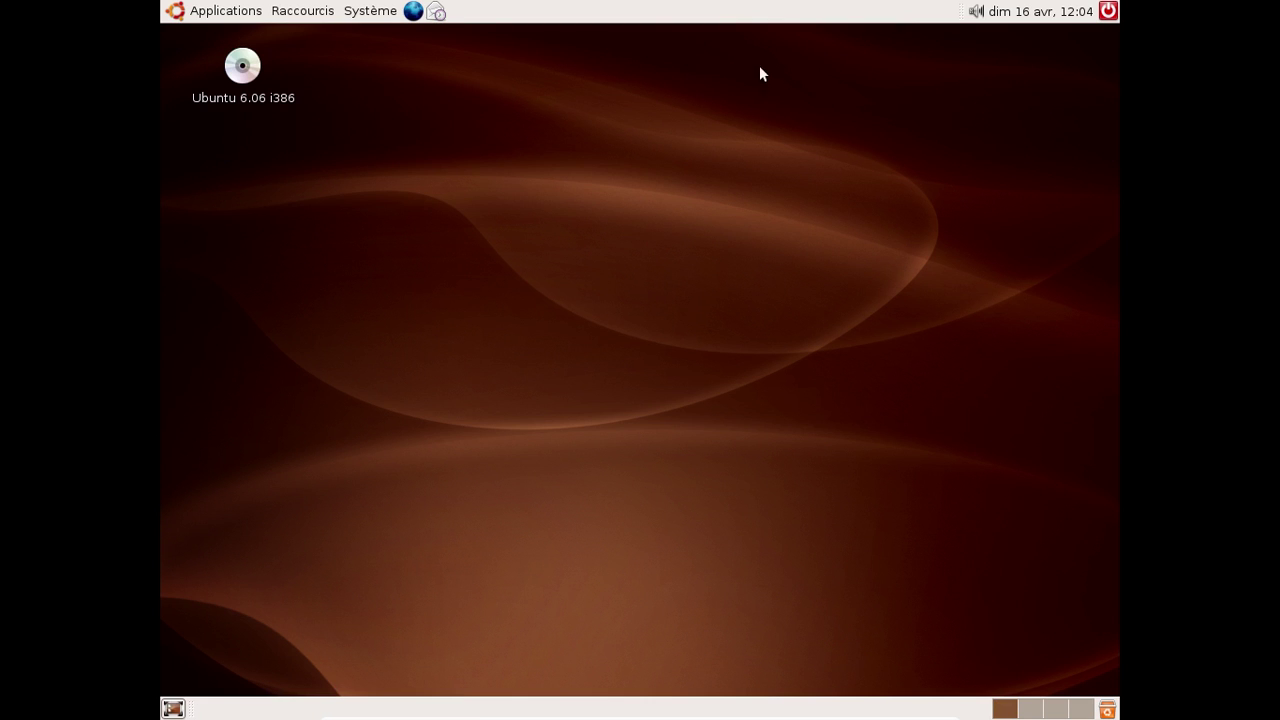
- Start the Synaptic package manager, authenticate with the administrator password and dismiss the quick introduction
{"action": "left_click", "coordinate": [378, 12]}
{"action": "mouse_move", "coordinate": [412, 32]}
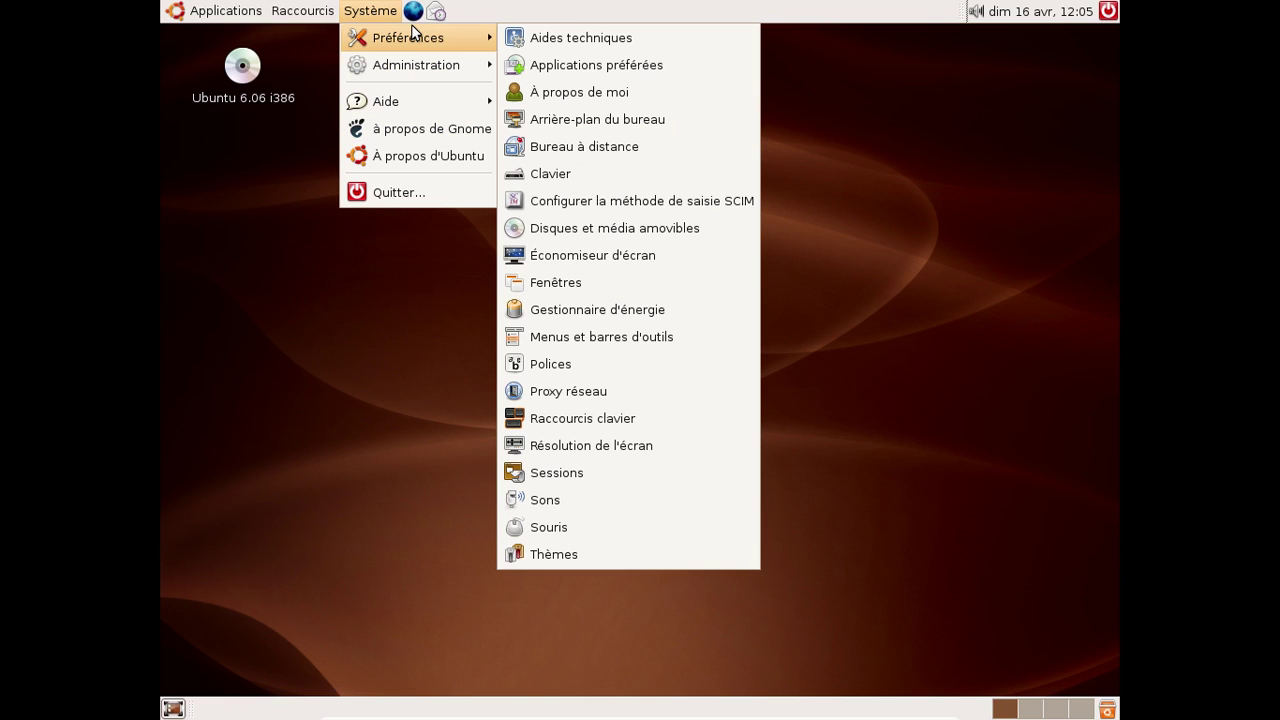
{"action": "mouse_move", "coordinate": [422, 67]}
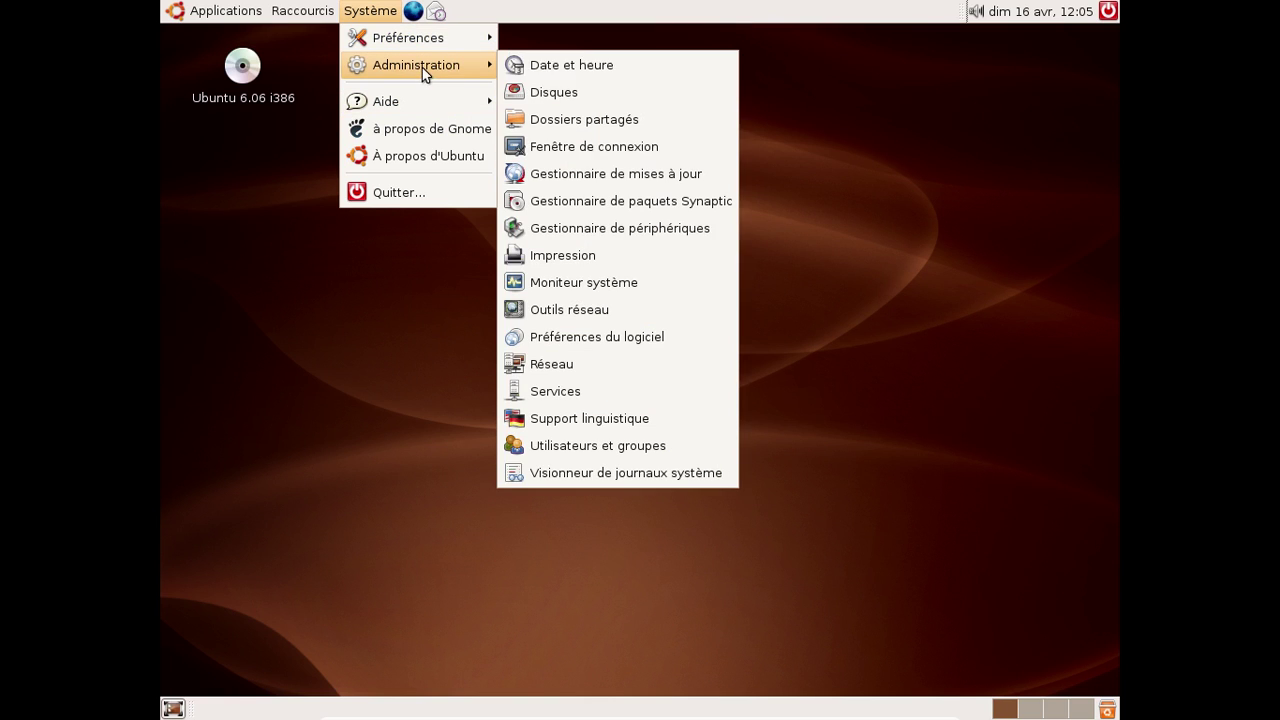
{"action": "left_click", "coordinate": [596, 205]}
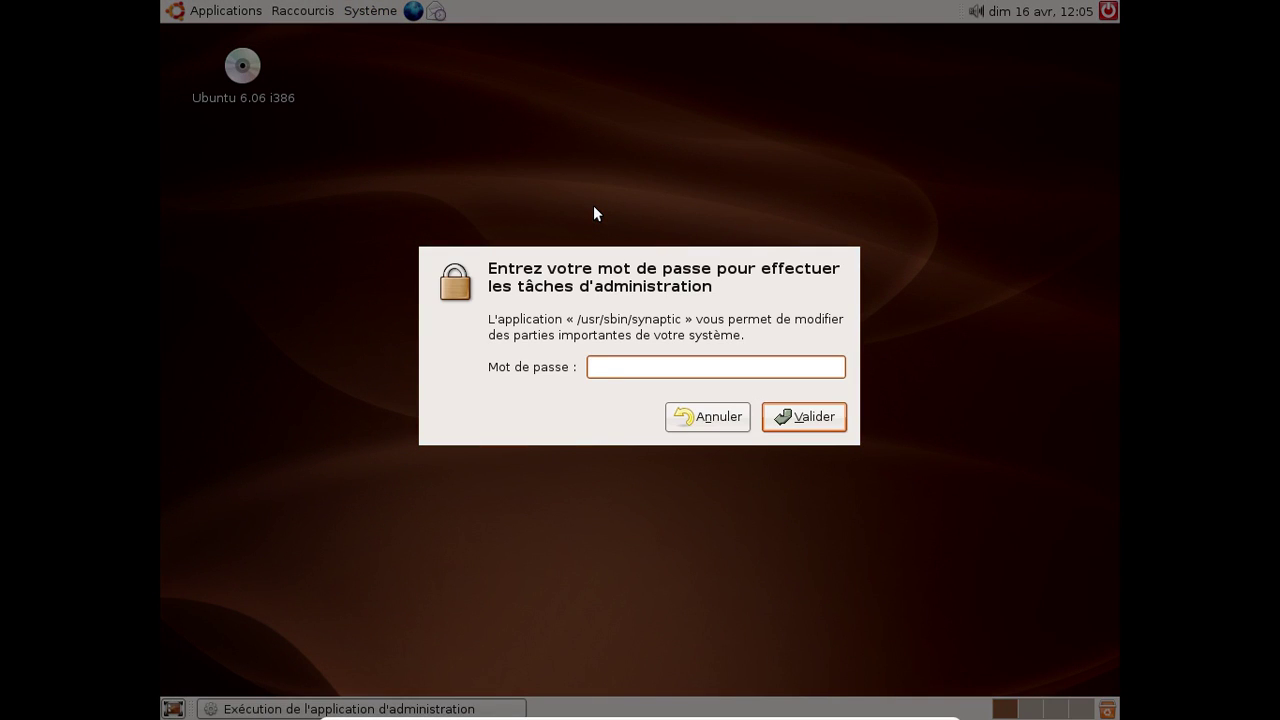
{"action": "type", "text": "********"}
{"action": "key", "text": "Return"}
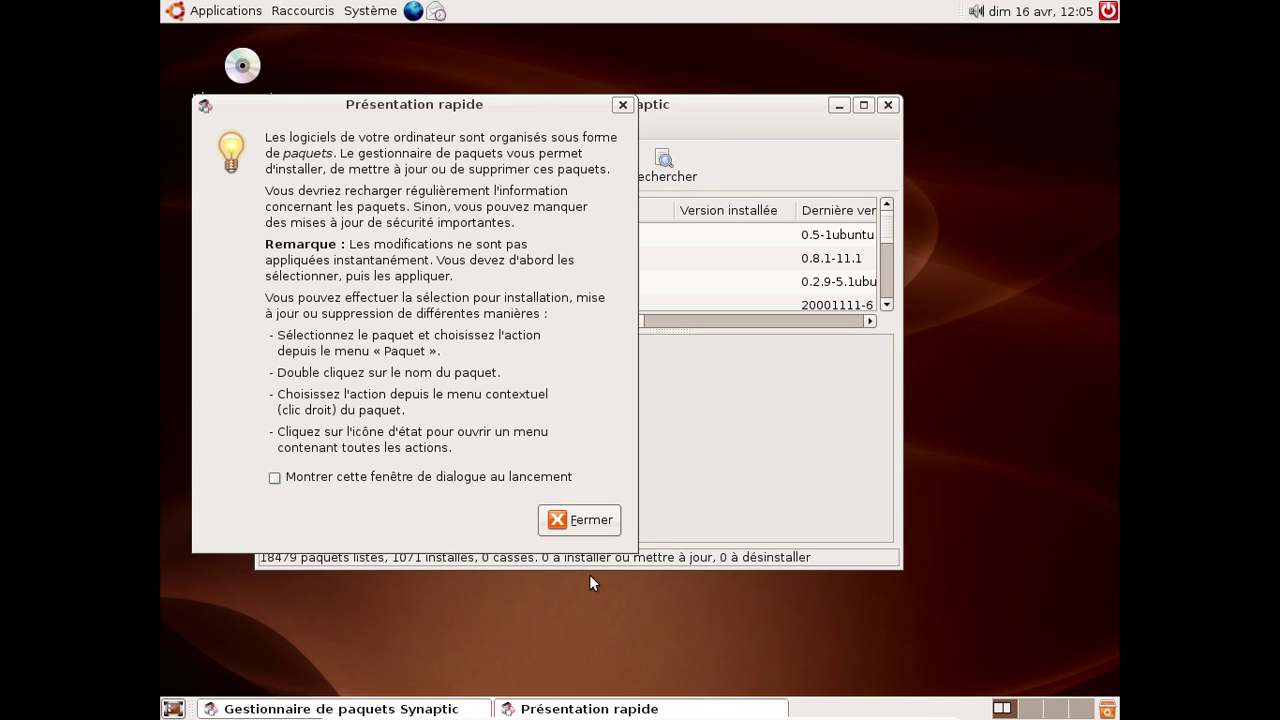
{"action": "left_click", "coordinate": [576, 520]}
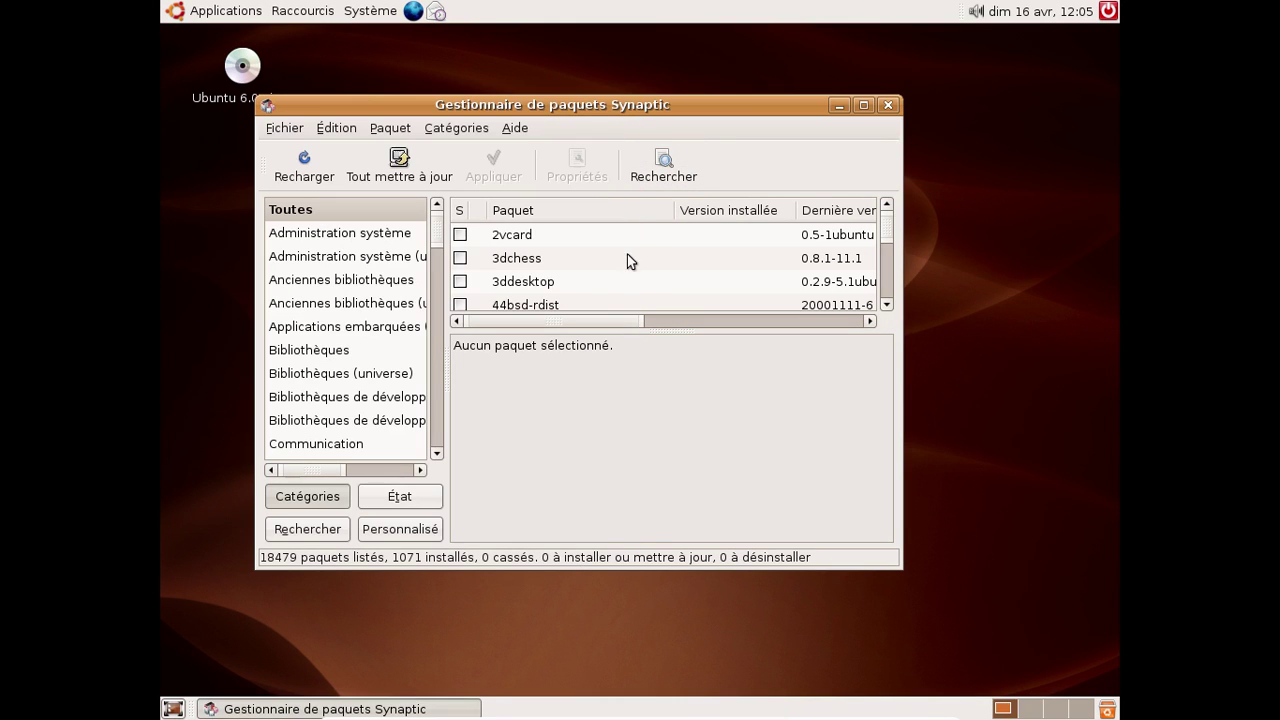
- Search the packages' descriptions and names for "openoffice"
{"action": "left_click", "coordinate": [660, 160]}
{"action": "type", "text": "open"}
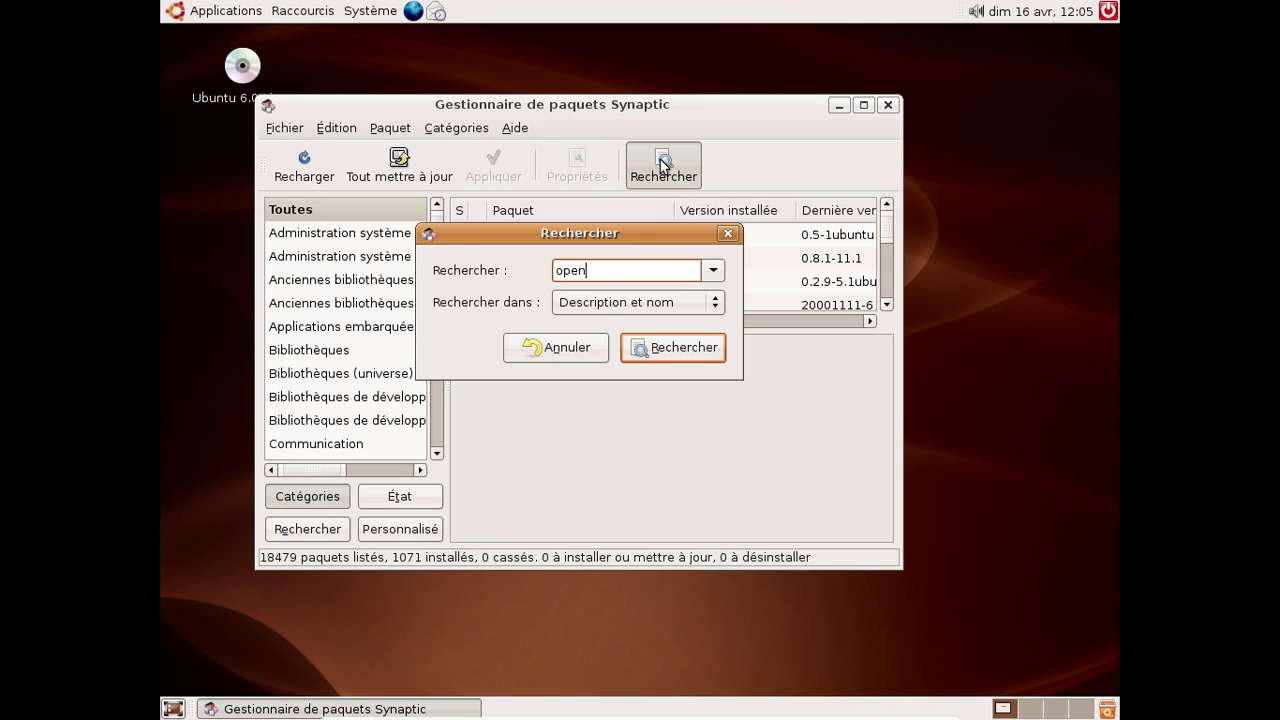
{"action": "type", "text": "office"}
{"action": "key", "text": "Return"}
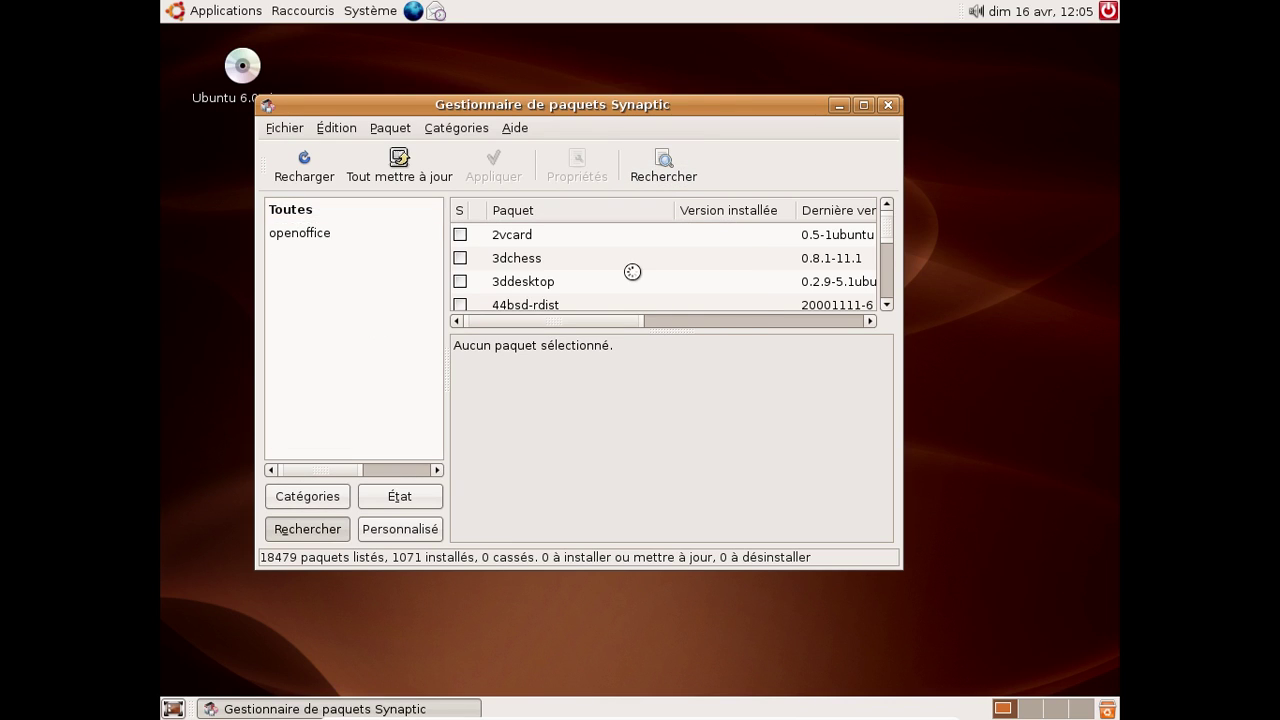
- Look through the "openoffice" search results, examining the available base, GNOME and KDE language packs
{"action": "scroll", "coordinate": [632, 271], "scroll_direction": "down", "scroll_amount": 7}
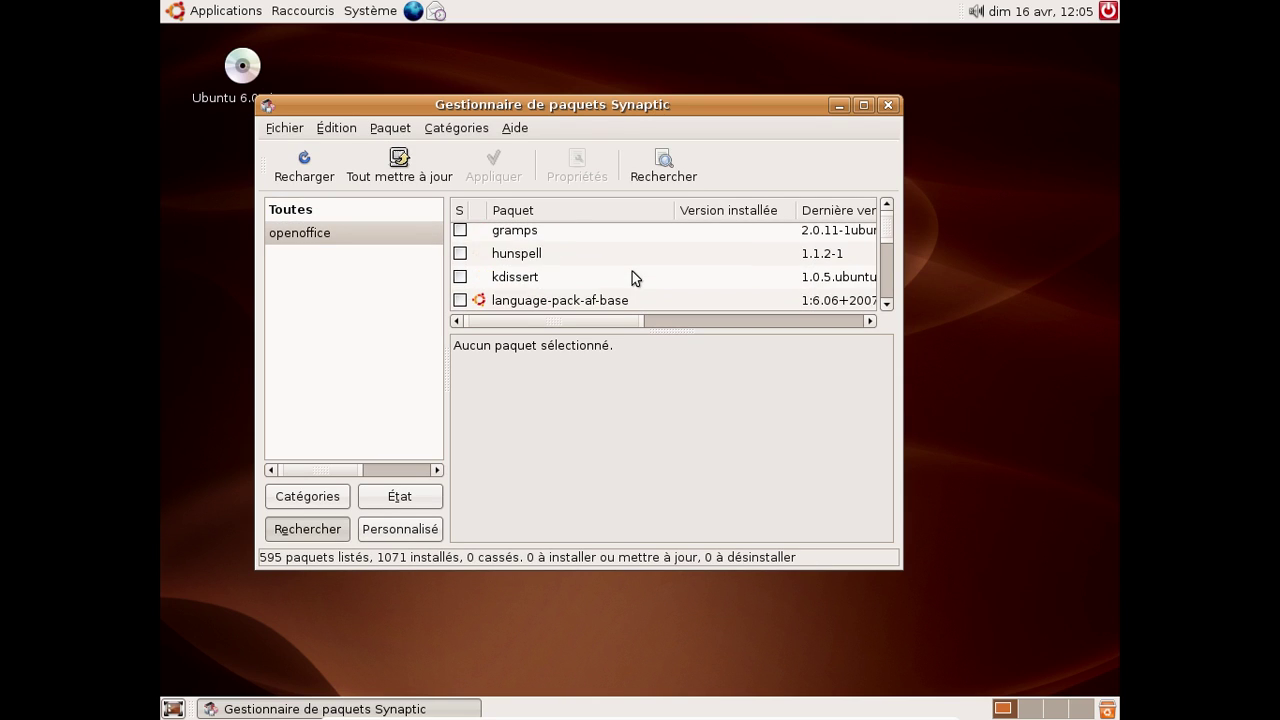
{"action": "scroll", "coordinate": [632, 271], "scroll_direction": "down", "scroll_amount": 1}
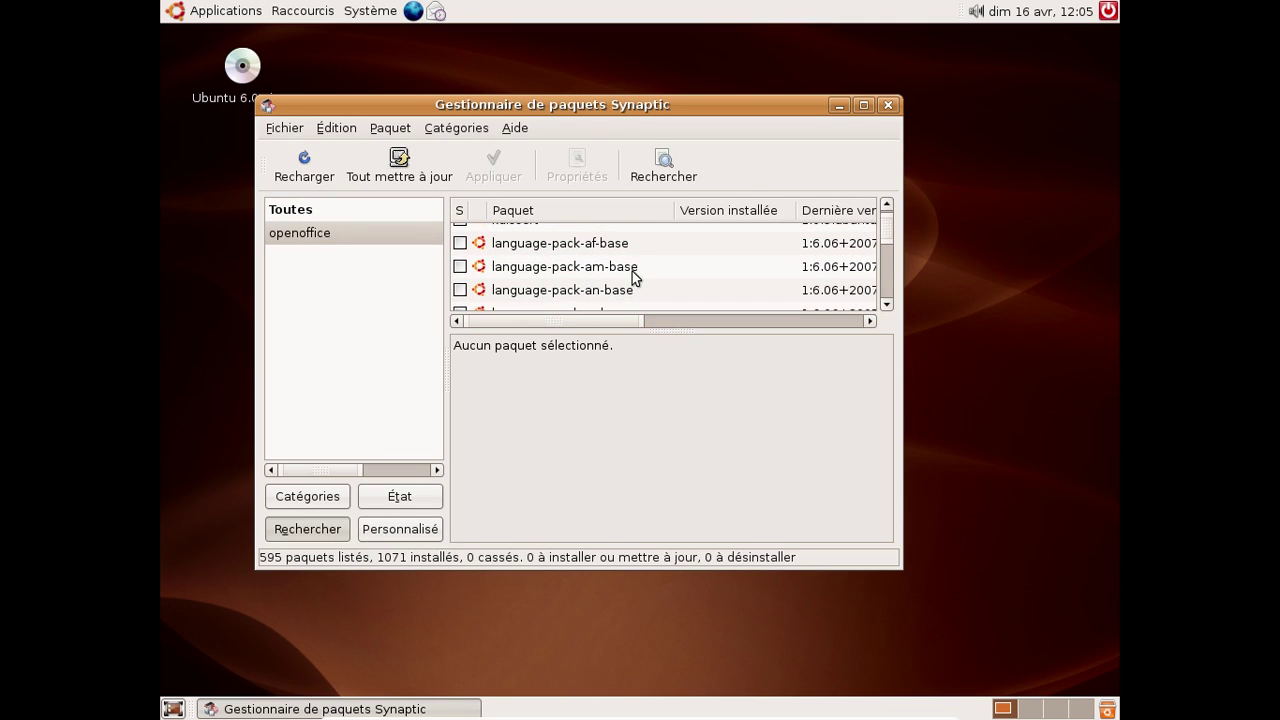
{"action": "scroll", "coordinate": [632, 271], "scroll_direction": "down", "scroll_amount": 5}
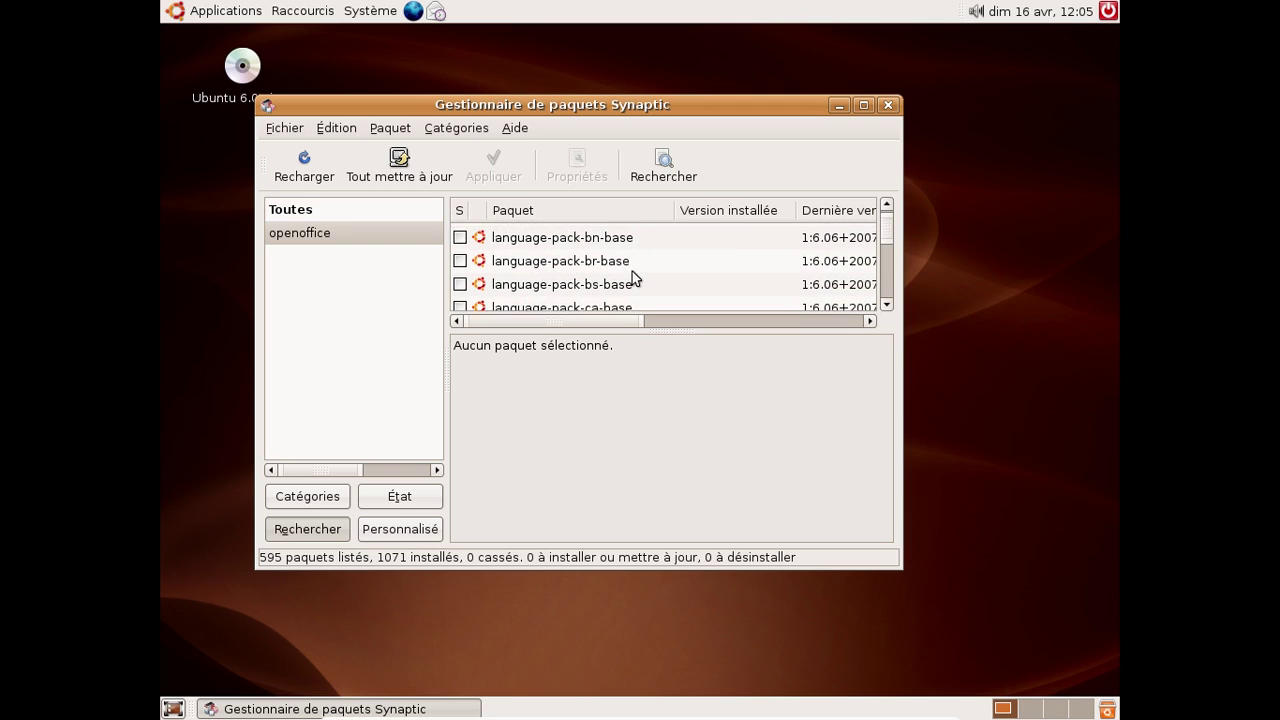
{"action": "scroll", "coordinate": [632, 271], "scroll_direction": "down", "scroll_amount": 8}
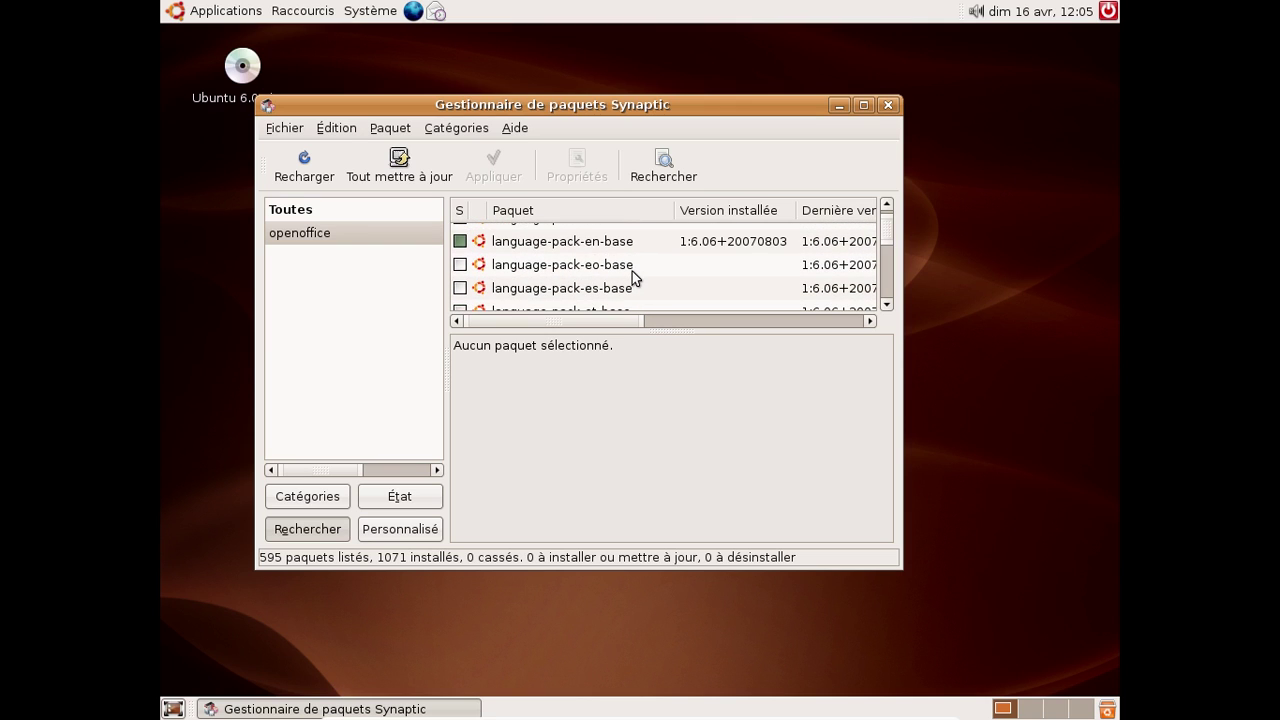
{"action": "scroll", "coordinate": [632, 271], "scroll_direction": "down", "scroll_amount": 5}
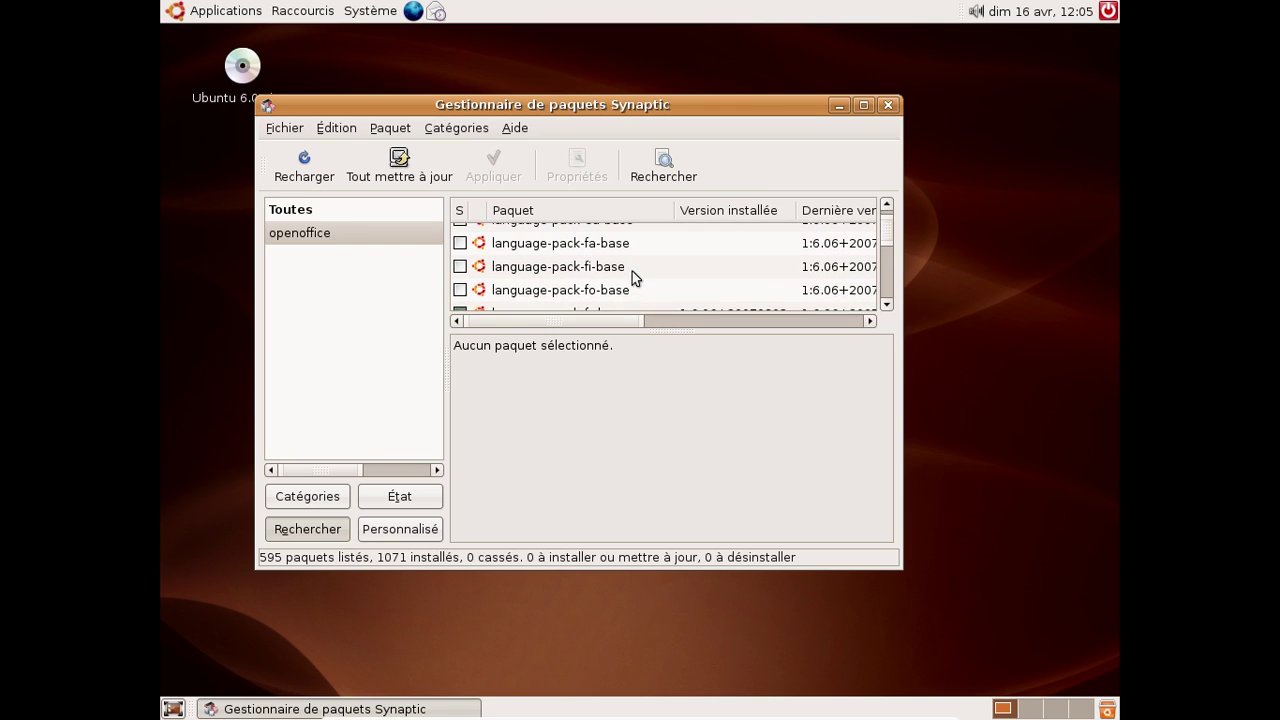
{"action": "scroll", "coordinate": [632, 271], "scroll_direction": "down", "scroll_amount": 6}
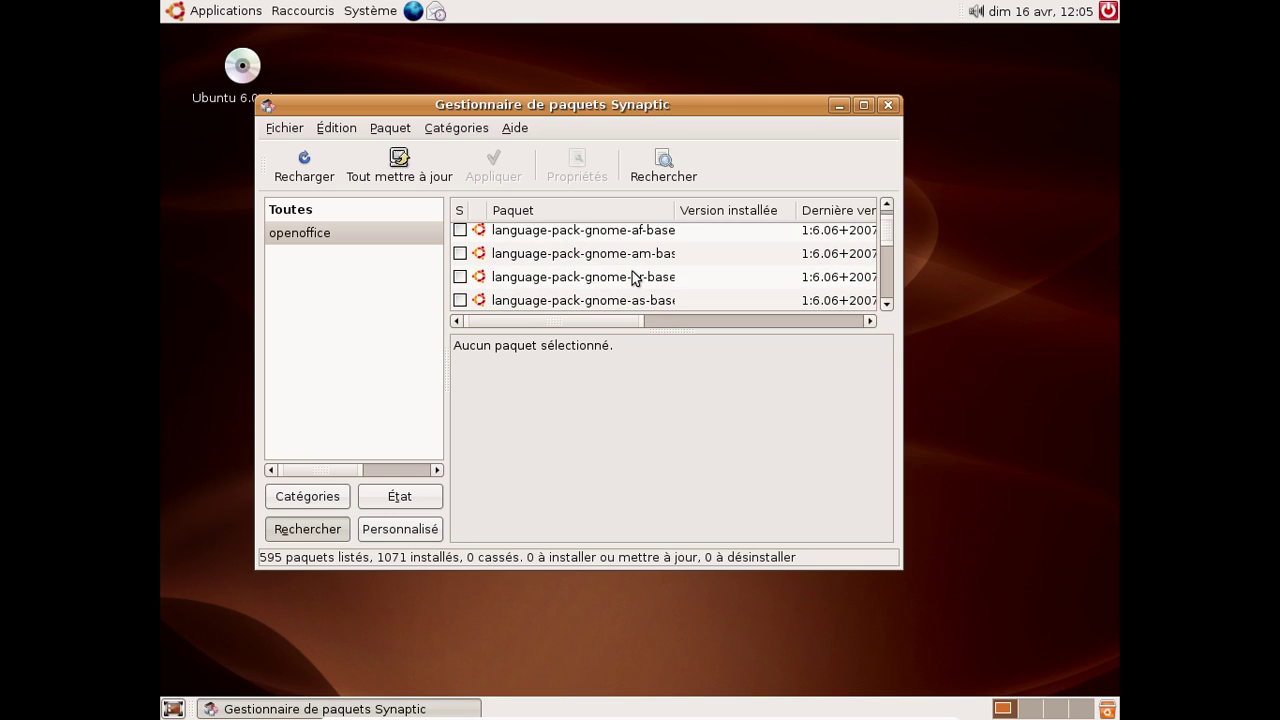
{"action": "scroll", "coordinate": [632, 271], "scroll_direction": "up", "scroll_amount": 1}
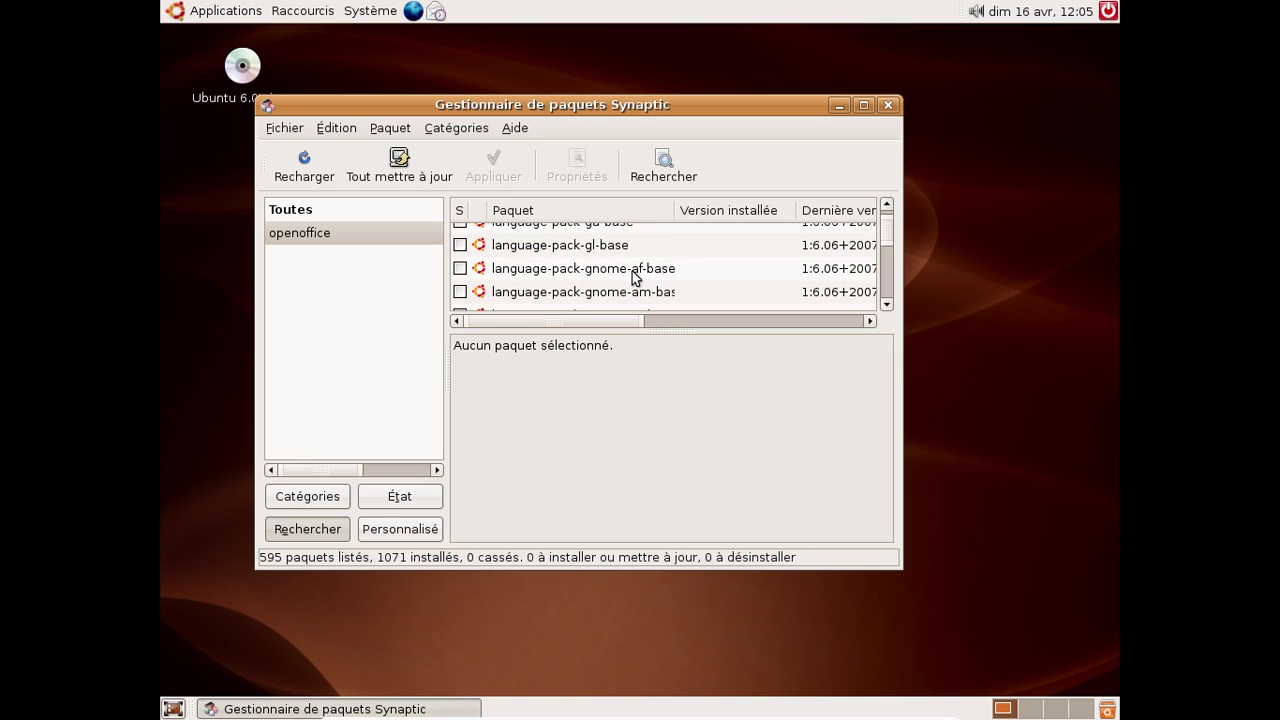
{"action": "scroll", "coordinate": [632, 271], "scroll_direction": "down", "scroll_amount": 2}
{"action": "scroll", "coordinate": [632, 271], "scroll_direction": "down", "scroll_amount": 6}
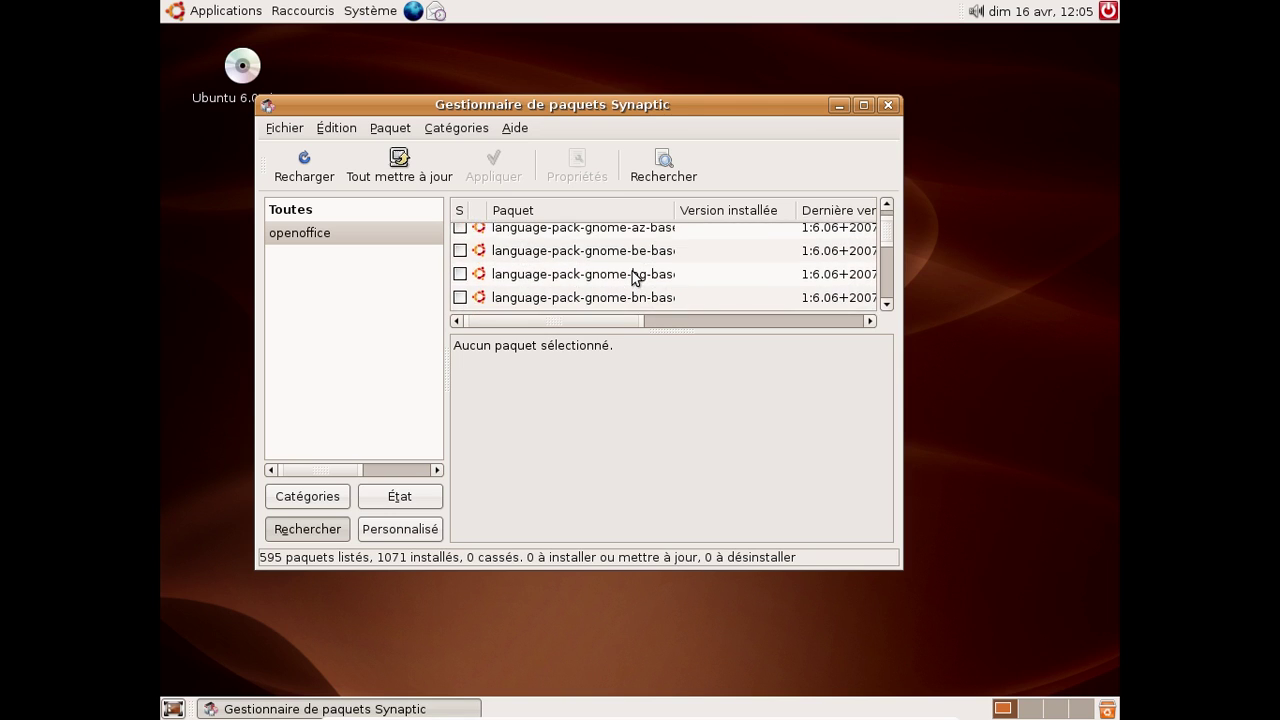
{"action": "scroll", "coordinate": [632, 277], "scroll_direction": "down", "scroll_amount": 6}
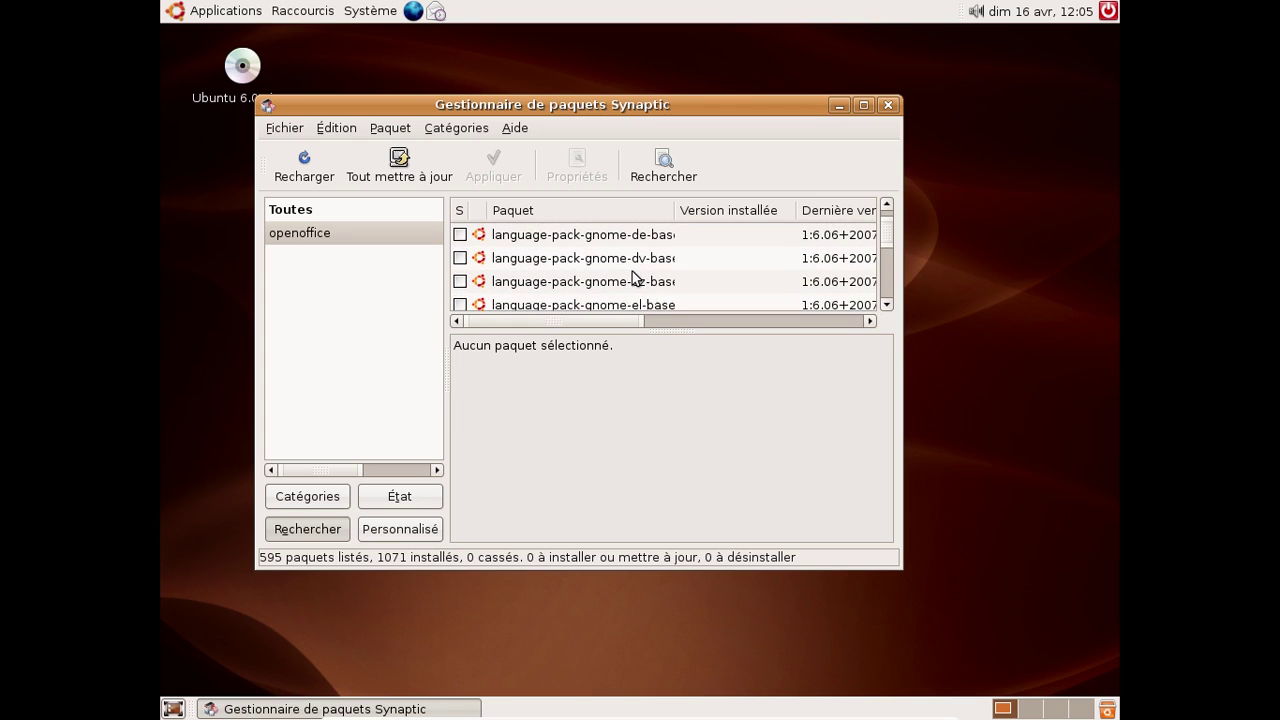
{"action": "scroll", "coordinate": [632, 277], "scroll_direction": "down", "scroll_amount": 3}
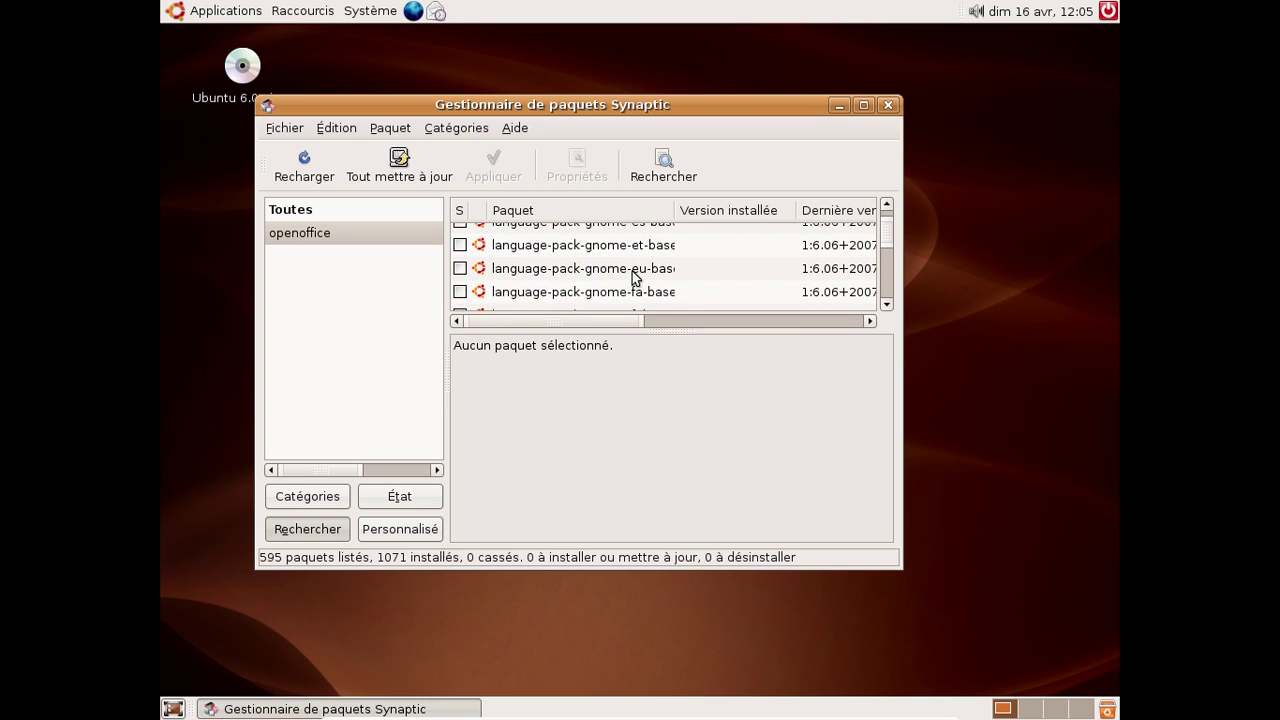
{"action": "scroll", "coordinate": [632, 277], "scroll_direction": "down", "scroll_amount": 6}
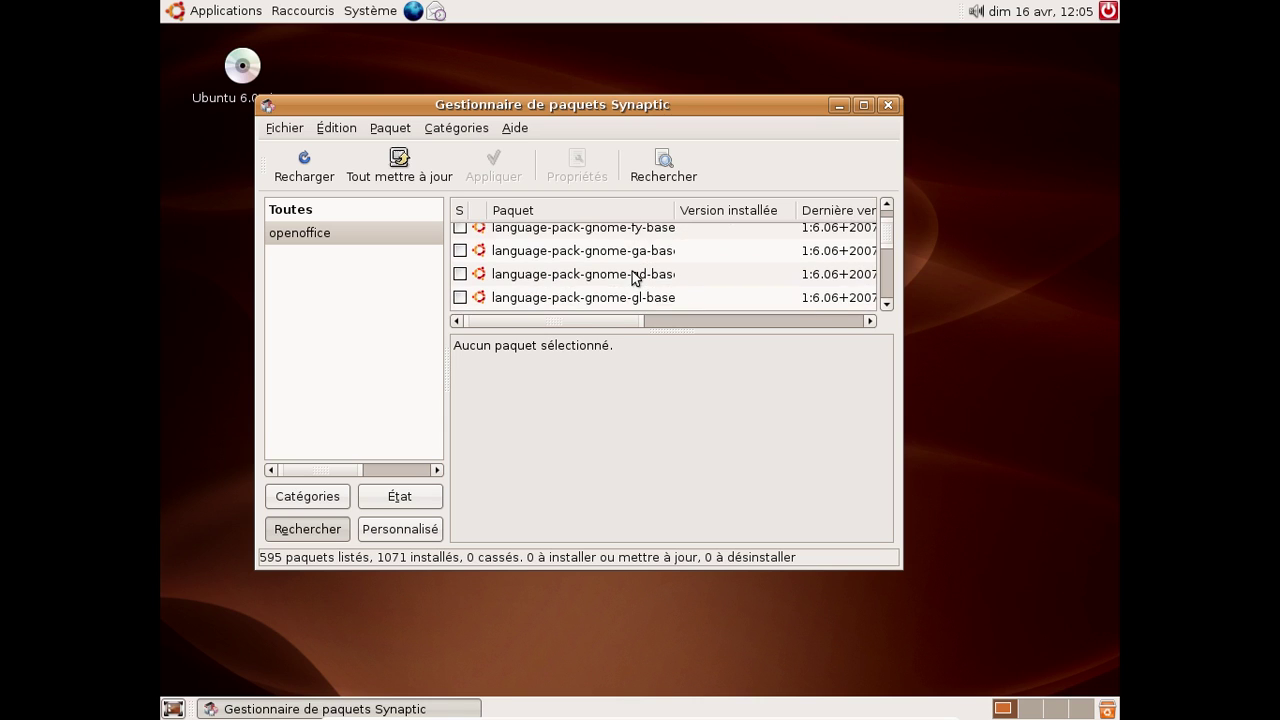
{"action": "scroll", "coordinate": [632, 277], "scroll_direction": "down", "scroll_amount": 6}
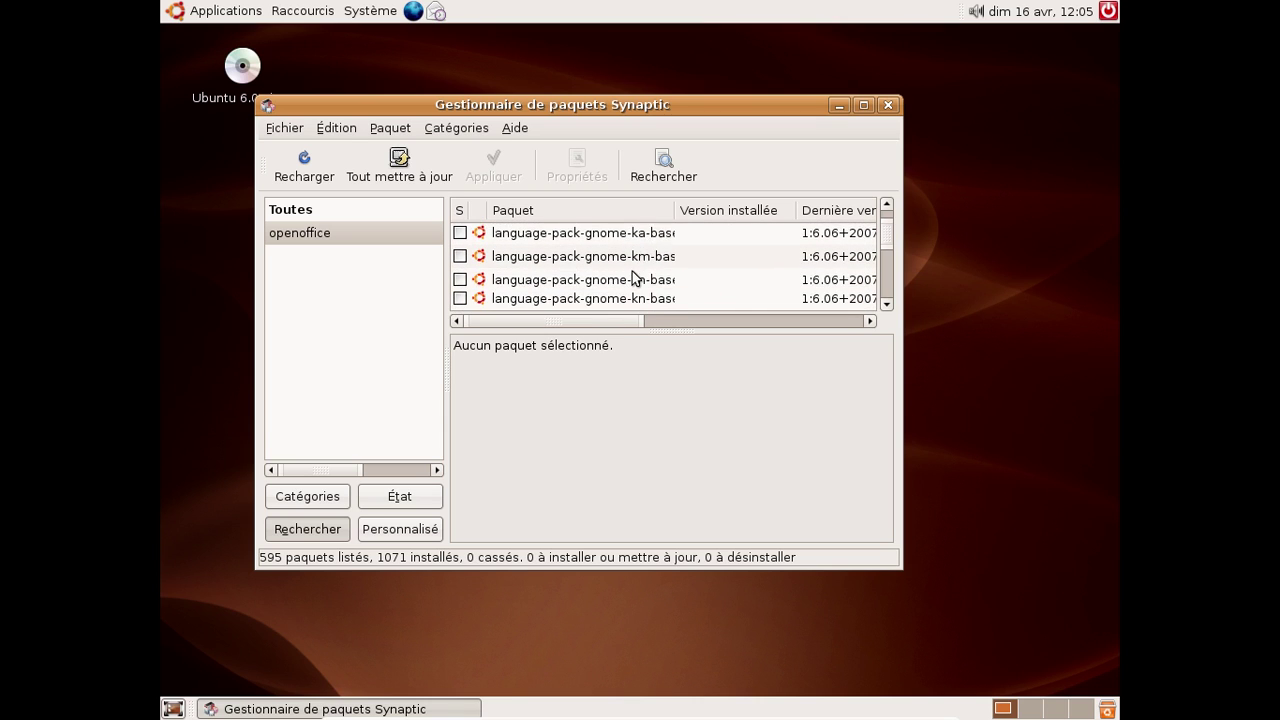
{"action": "scroll", "coordinate": [632, 271], "scroll_direction": "down", "scroll_amount": 6}
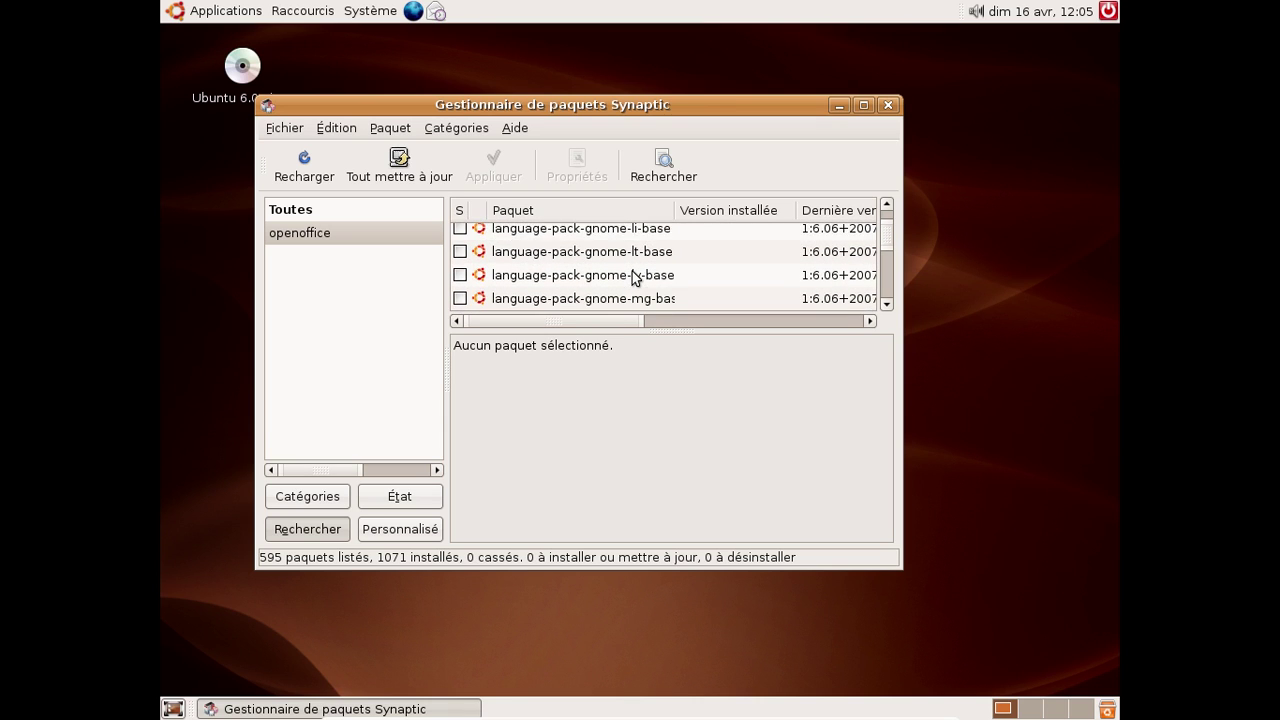
{"action": "scroll", "coordinate": [632, 277], "scroll_direction": "down", "scroll_amount": 6}
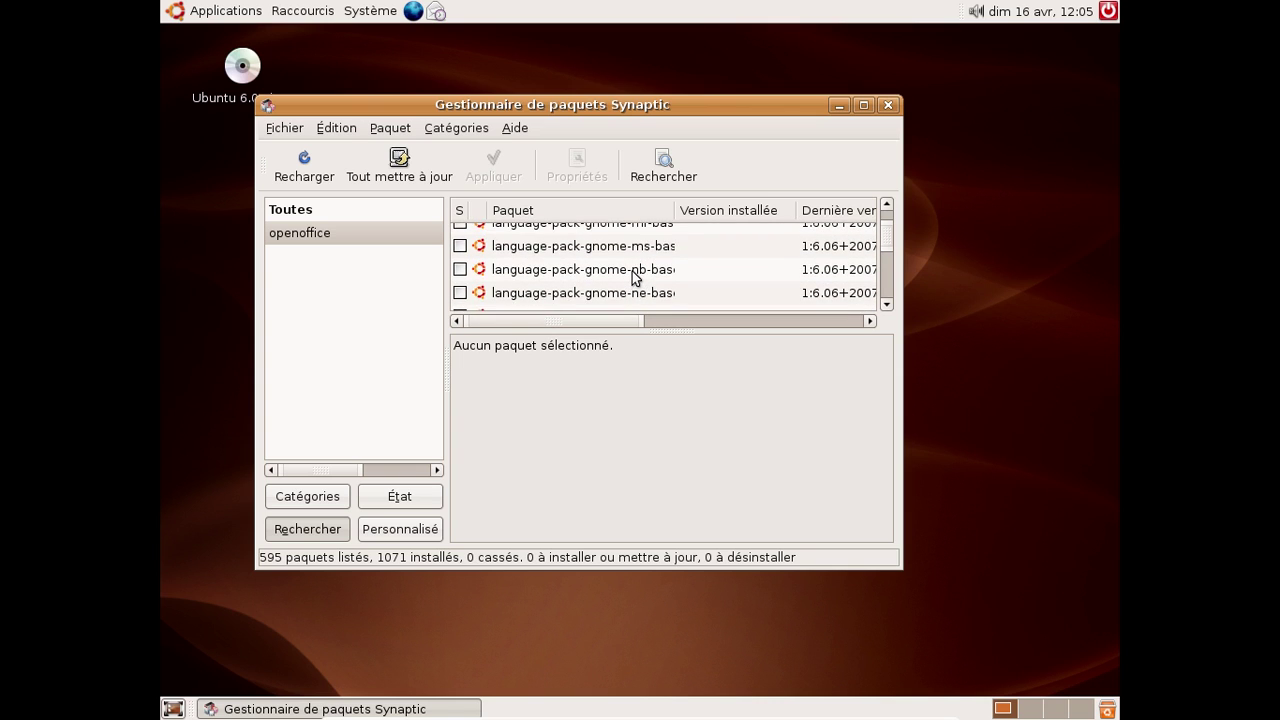
{"action": "scroll", "coordinate": [632, 277], "scroll_direction": "down", "scroll_amount": 2}
{"action": "scroll", "coordinate": [632, 276], "scroll_direction": "down", "scroll_amount": 5}
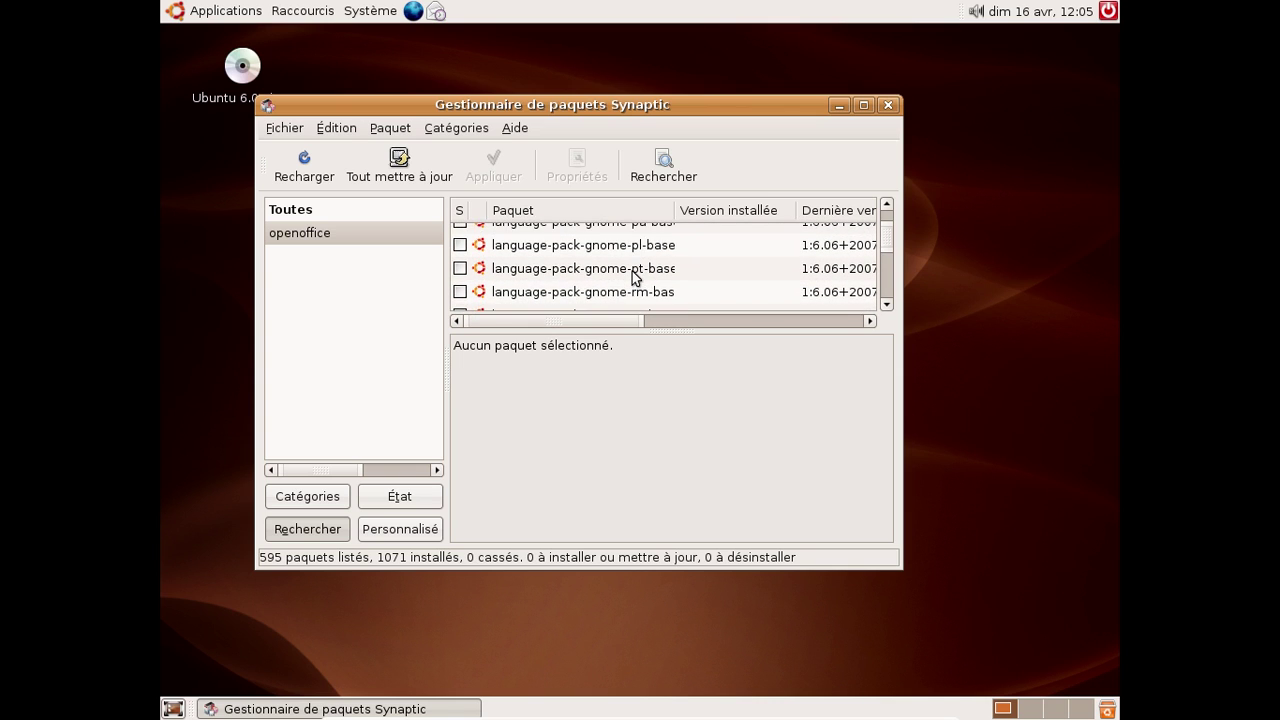
{"action": "scroll", "coordinate": [632, 276], "scroll_direction": "down", "scroll_amount": 5}
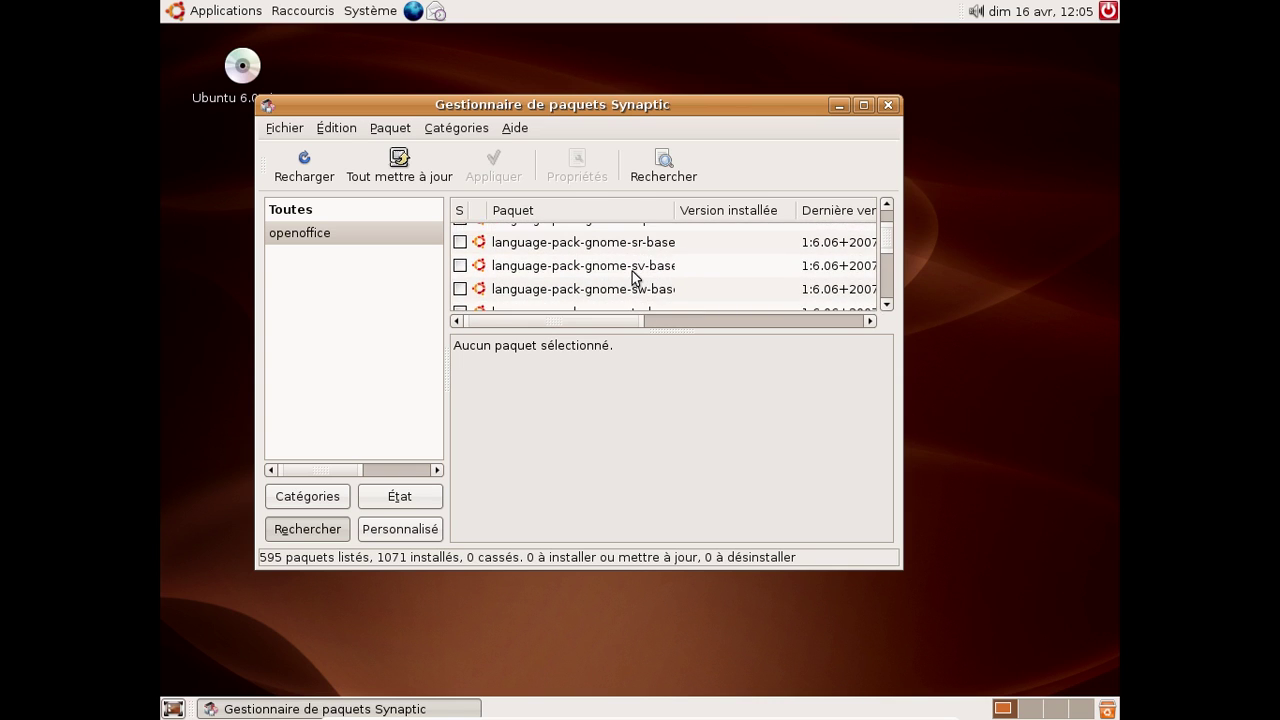
{"action": "scroll", "coordinate": [632, 276], "scroll_direction": "down", "scroll_amount": 5}
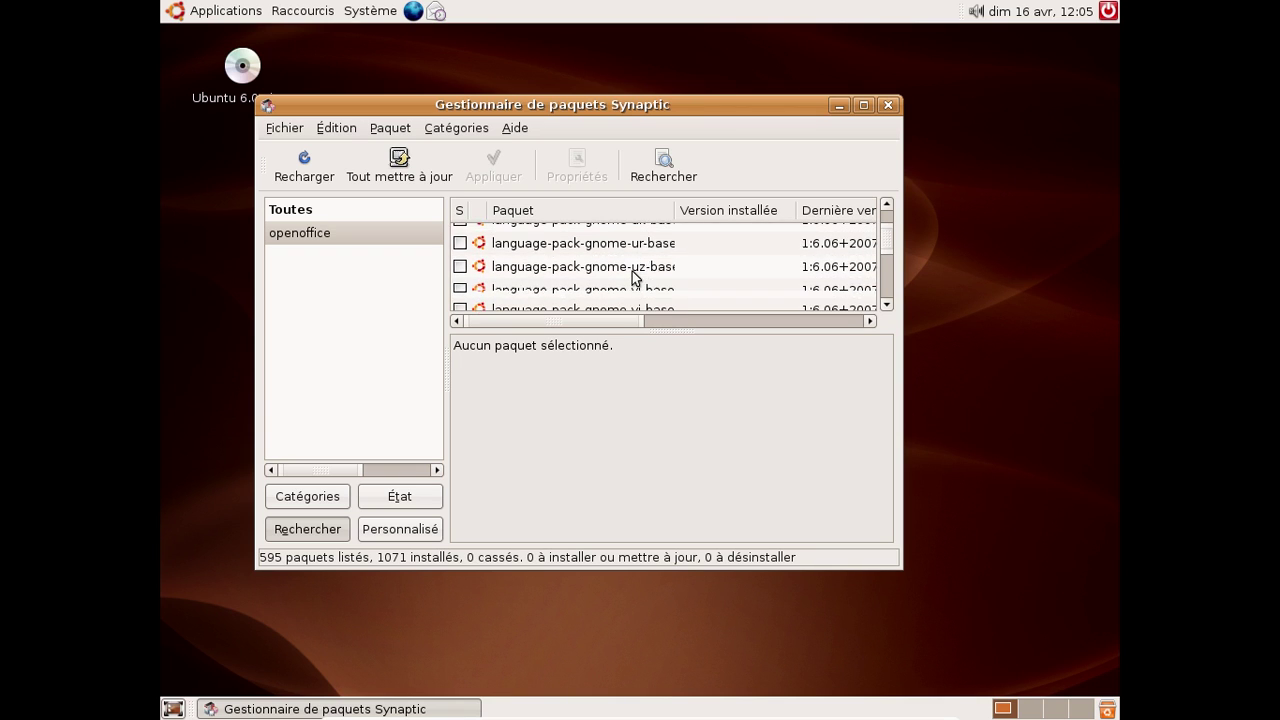
{"action": "scroll", "coordinate": [632, 271], "scroll_direction": "down", "scroll_amount": 5}
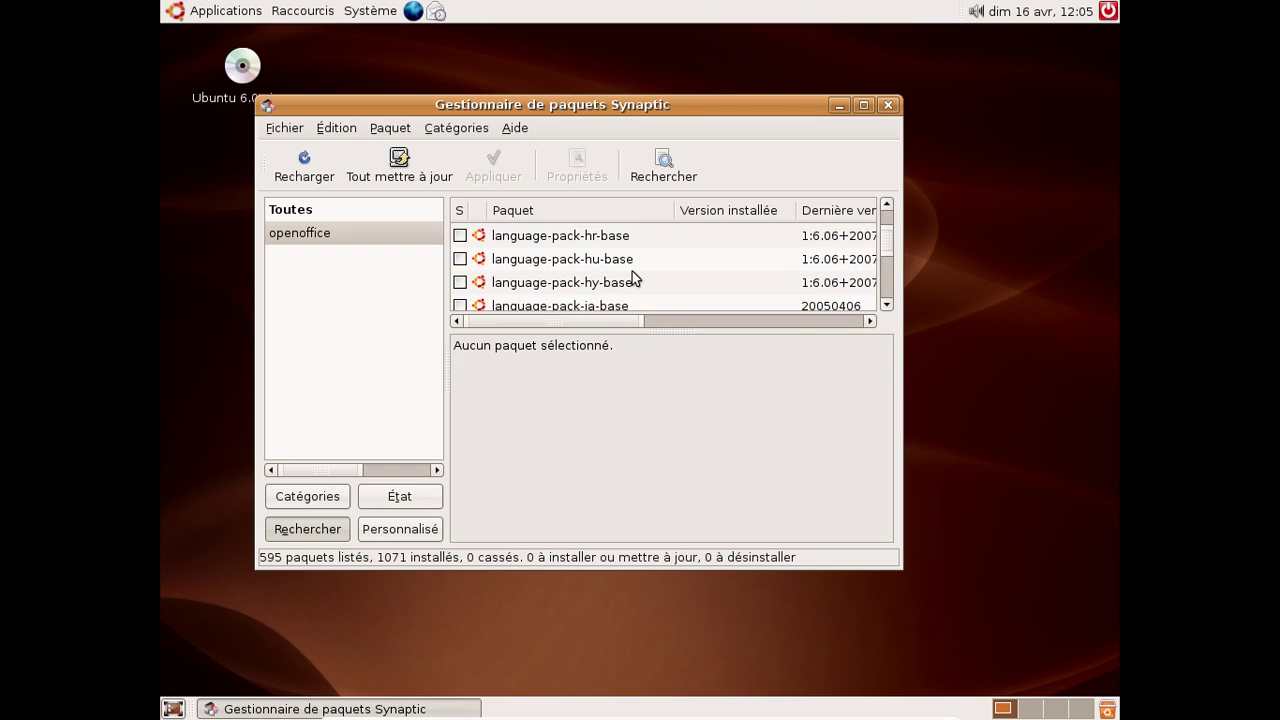
{"action": "scroll", "coordinate": [632, 276], "scroll_direction": "down", "scroll_amount": 5}
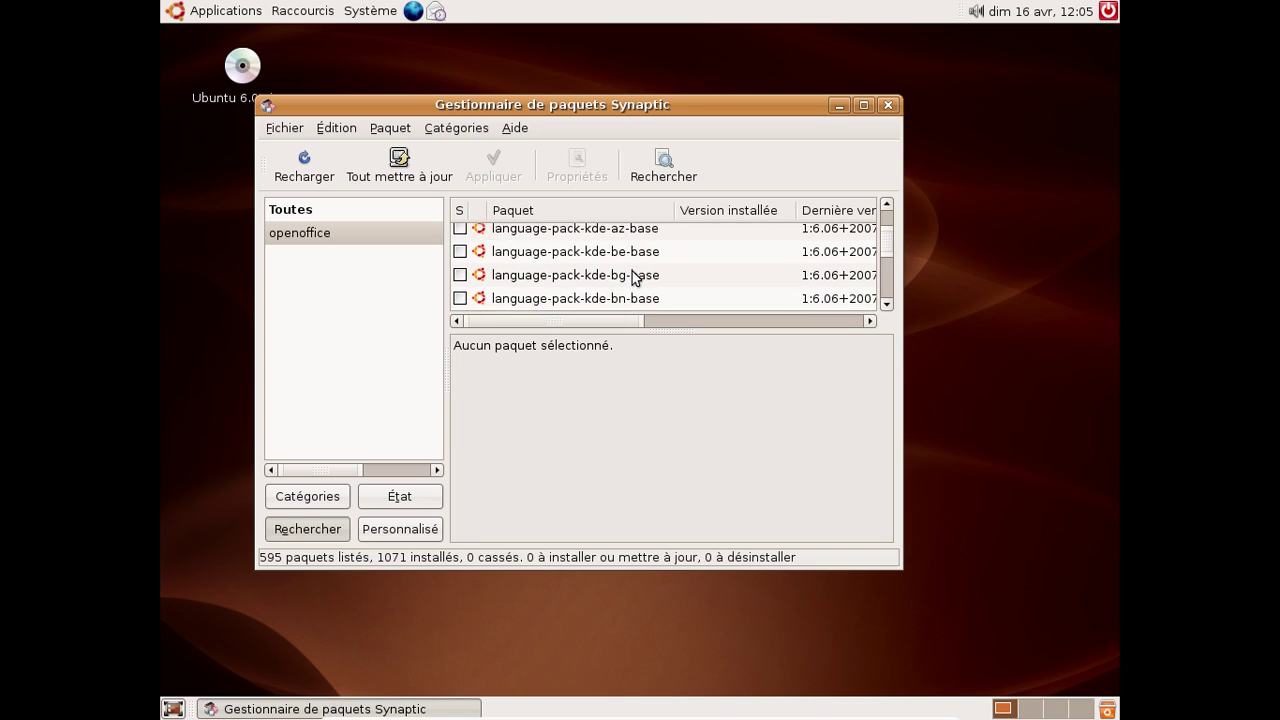
{"action": "scroll", "coordinate": [632, 276], "scroll_direction": "down", "scroll_amount": 5}
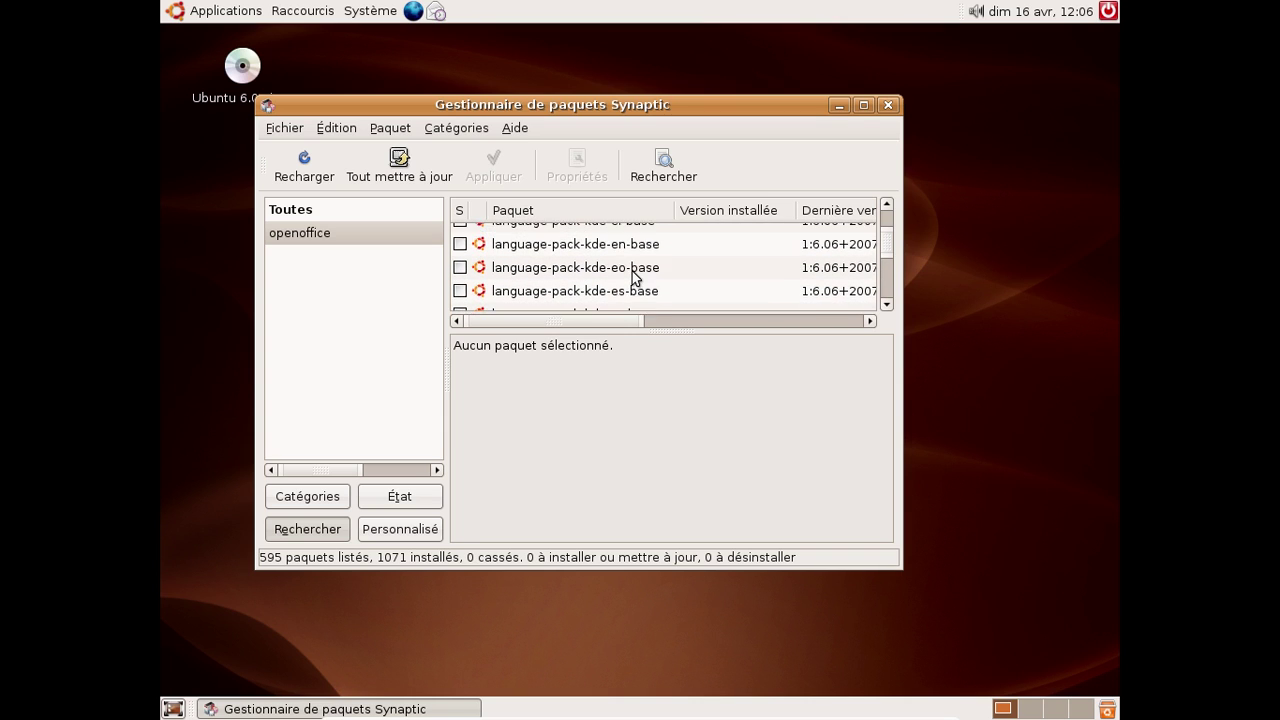
{"action": "scroll", "coordinate": [632, 276], "scroll_direction": "down", "scroll_amount": 5}
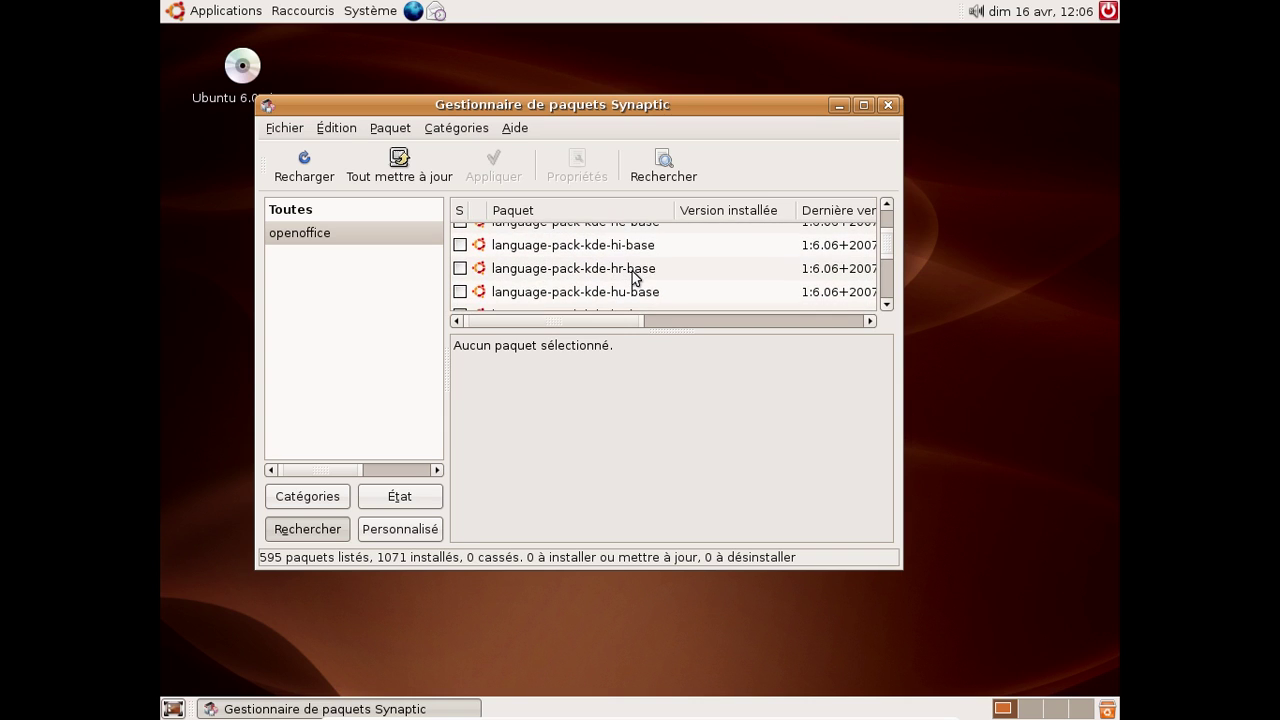
{"action": "scroll", "coordinate": [632, 276], "scroll_direction": "down", "scroll_amount": 5}
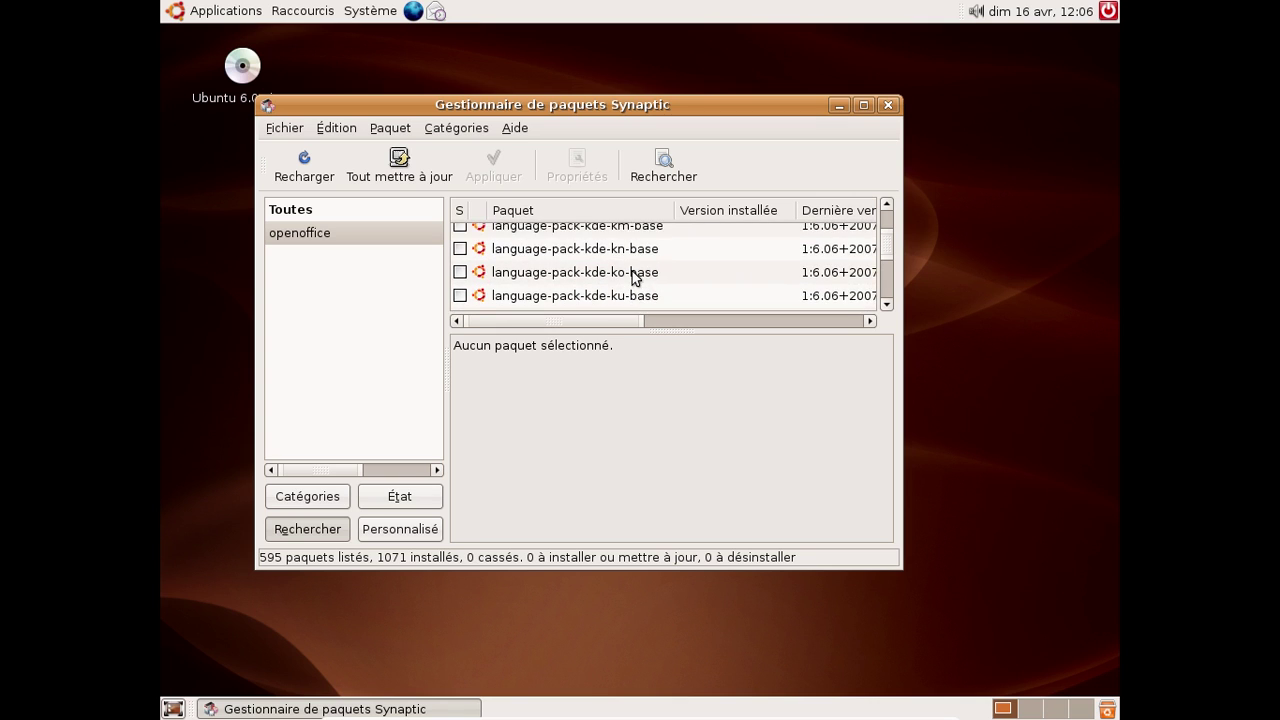
{"action": "scroll", "coordinate": [632, 277], "scroll_direction": "down", "scroll_amount": 1}
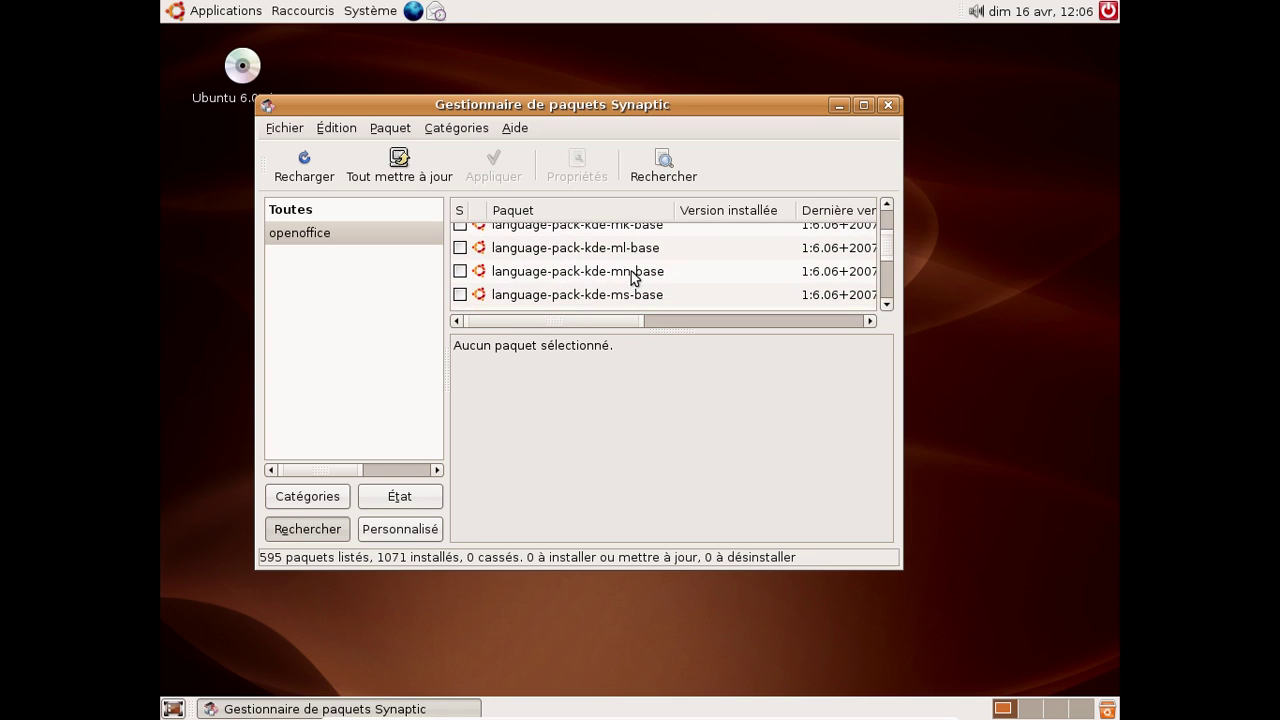
- Find the French help package openoffice.org-help-fr among the results and mark it for installation
{"action": "left_click_drag", "start_coordinate": [884, 244], "coordinate": [866, 264]}
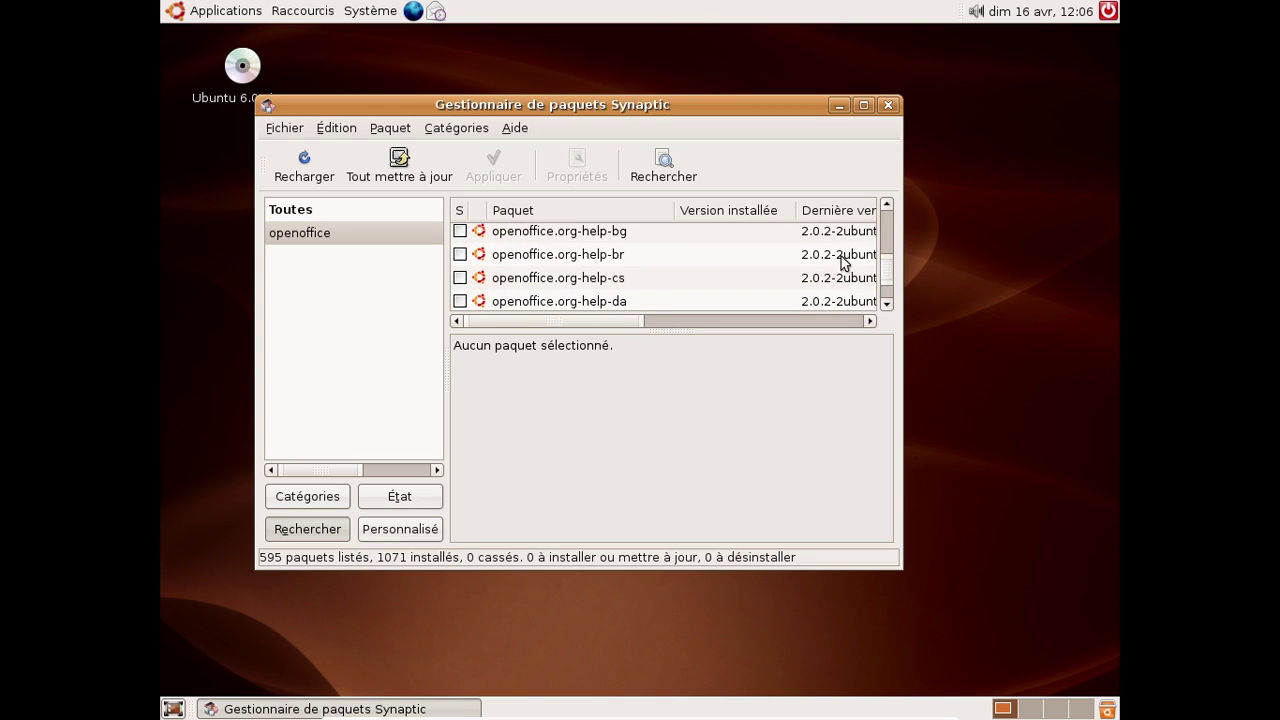
{"action": "scroll", "coordinate": [680, 279], "scroll_direction": "up", "scroll_amount": 1}
{"action": "scroll", "coordinate": [680, 279], "scroll_direction": "down", "scroll_amount": 8}
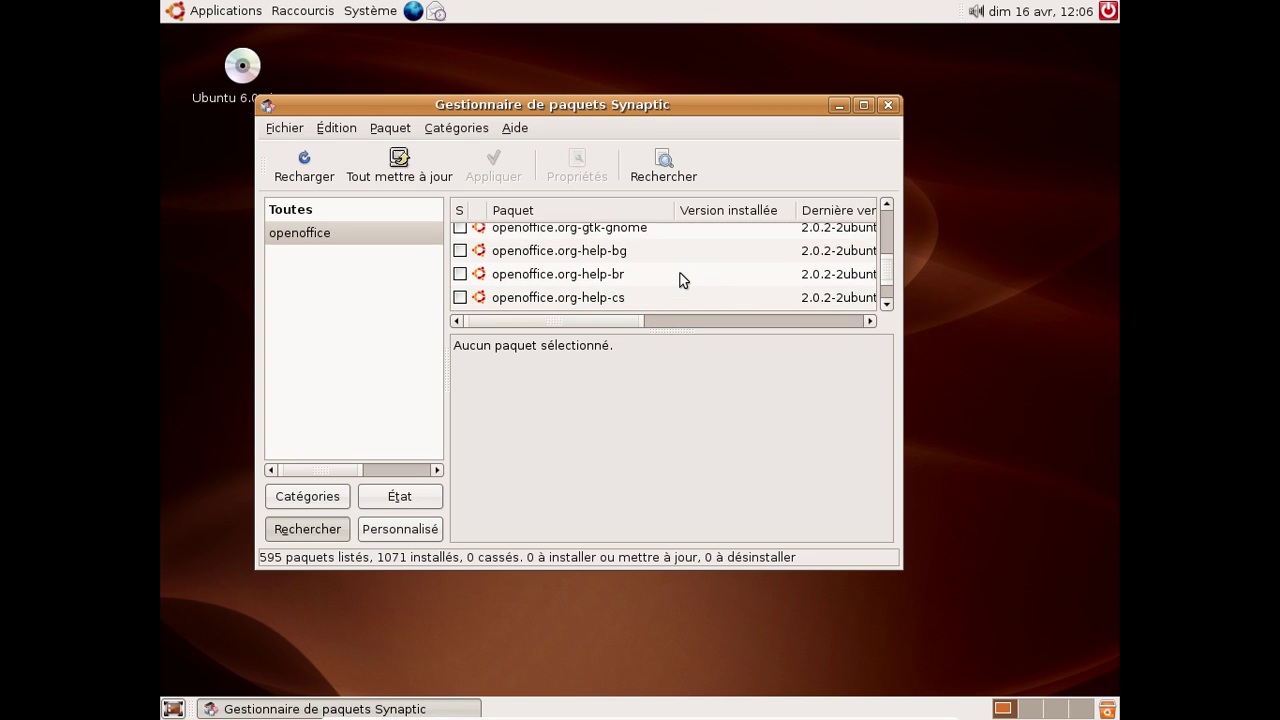
{"action": "scroll", "coordinate": [680, 279], "scroll_direction": "down", "scroll_amount": 1}
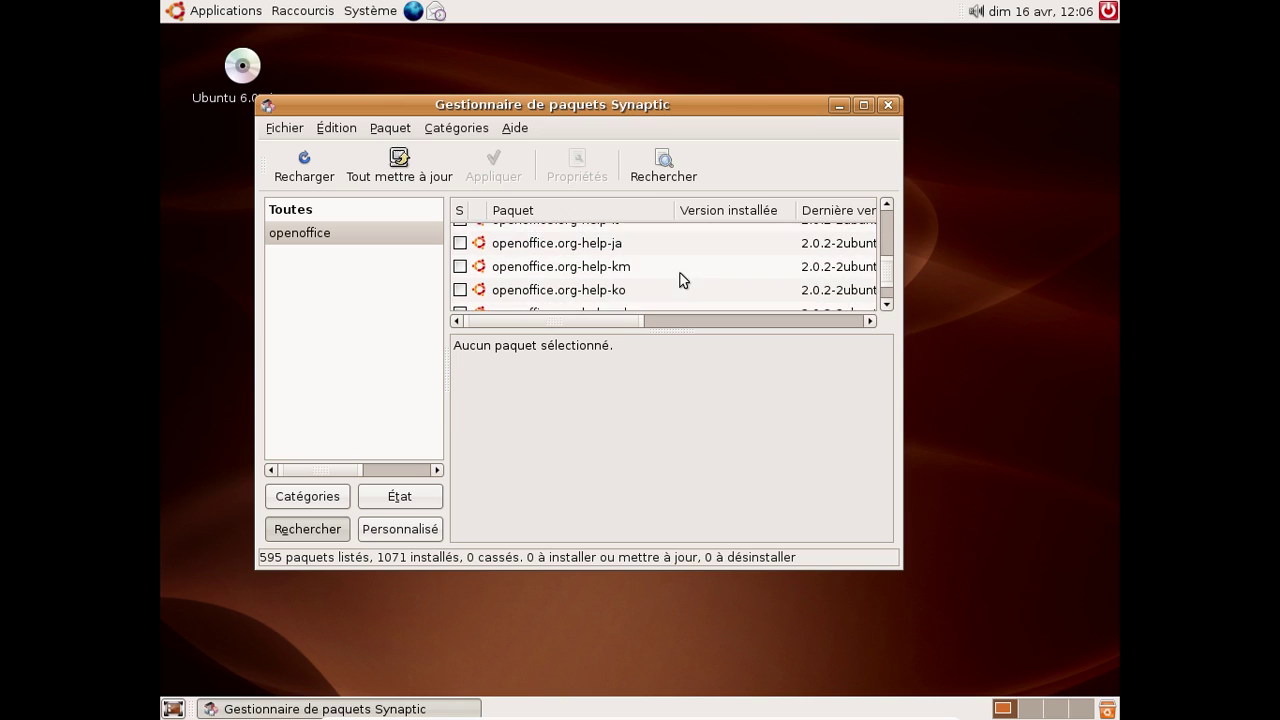
{"action": "scroll", "coordinate": [680, 279], "scroll_direction": "up", "scroll_amount": 3}
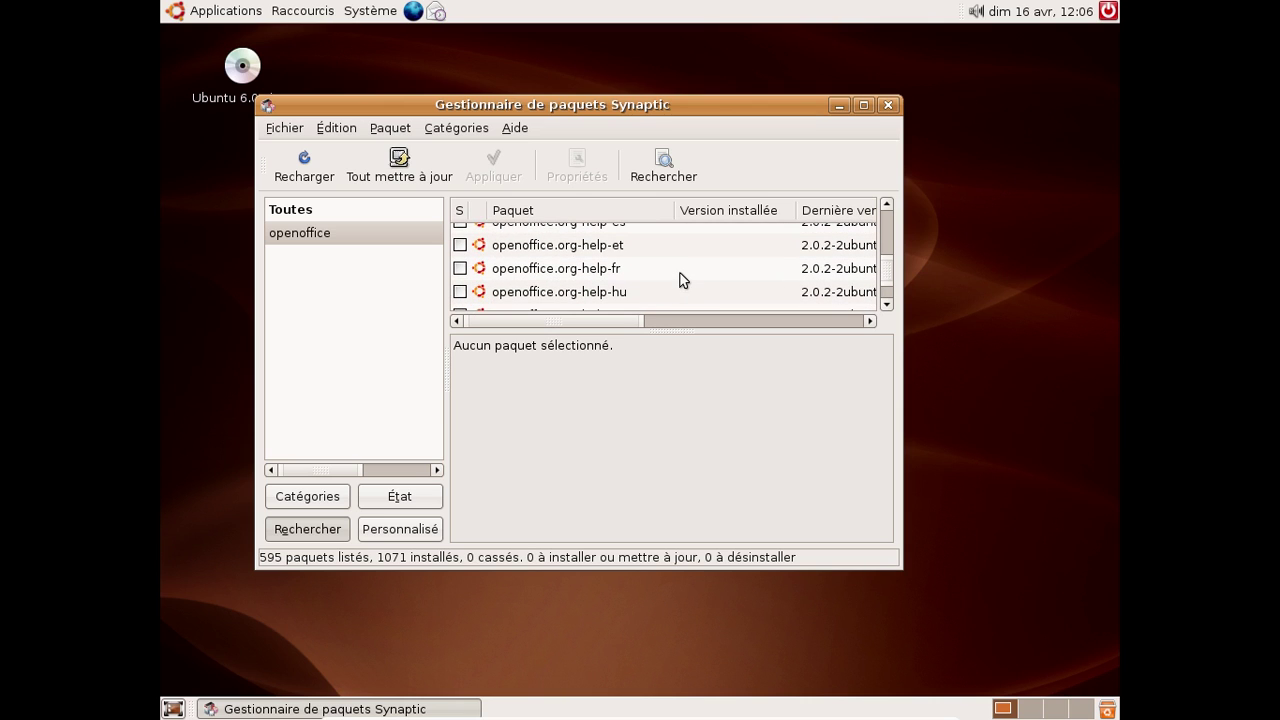
{"action": "left_click", "coordinate": [487, 267]}
{"action": "right_click", "coordinate": [487, 267]}
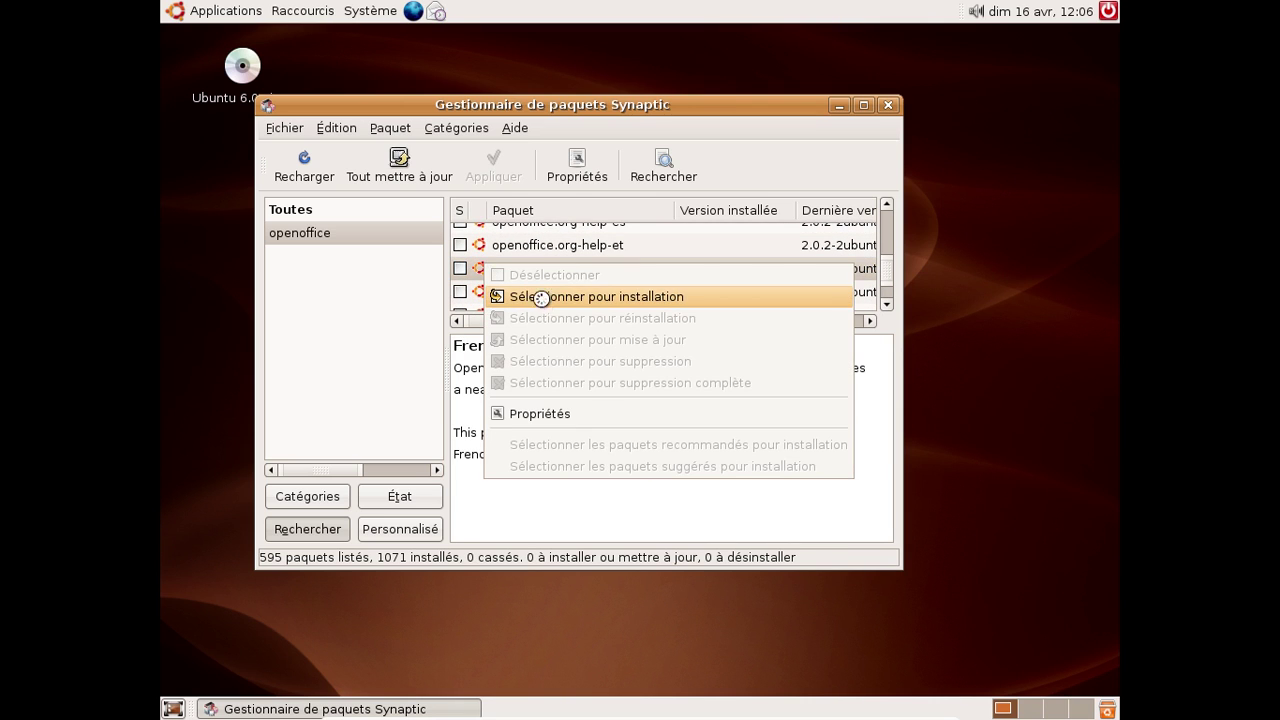
{"action": "left_click", "coordinate": [520, 296]}
- Apply the marked package installation and set the progress dialog to close automatically once the changes have been applied successfully
{"action": "left_click", "coordinate": [493, 165]}
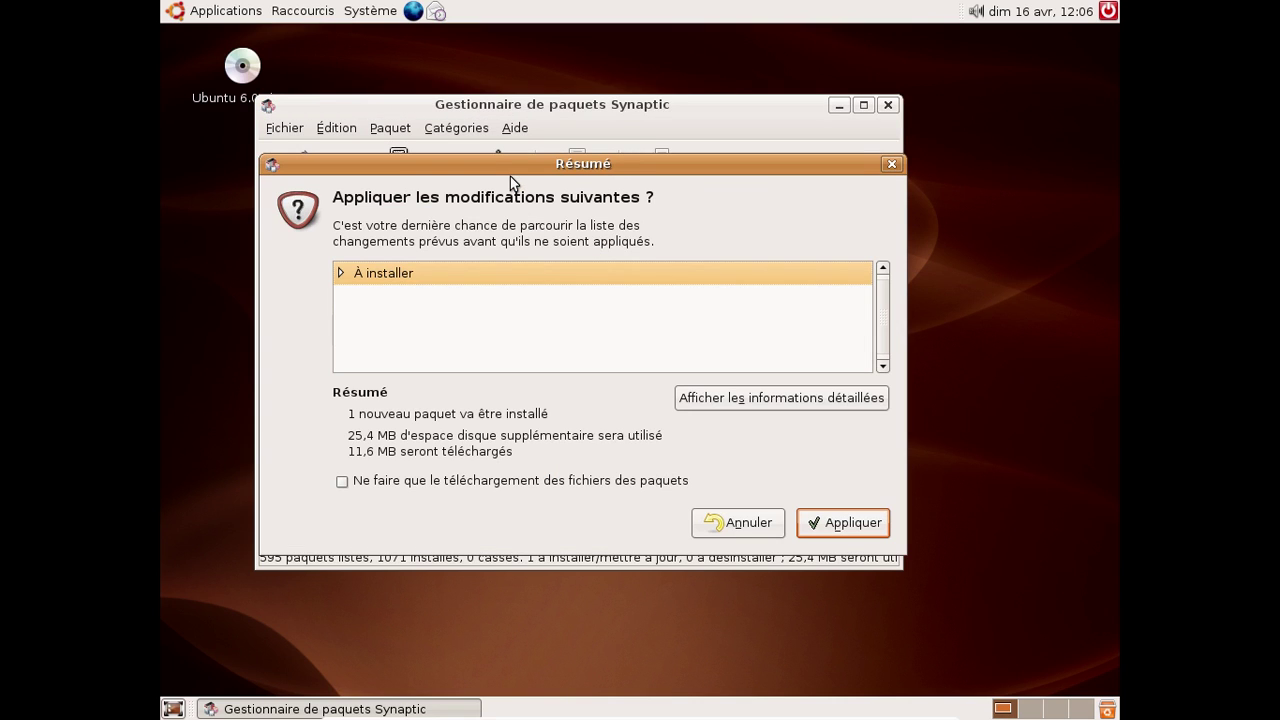
{"action": "left_click", "coordinate": [843, 522]}
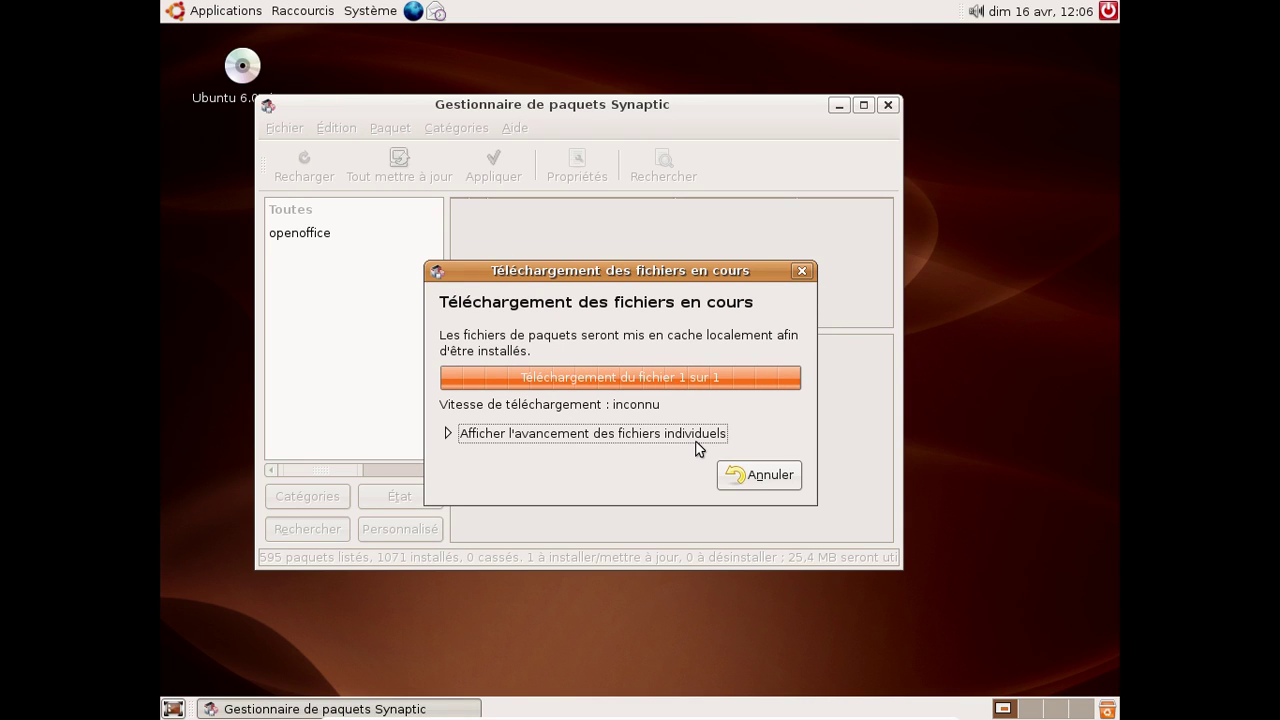
{"action": "left_click", "coordinate": [586, 392]}
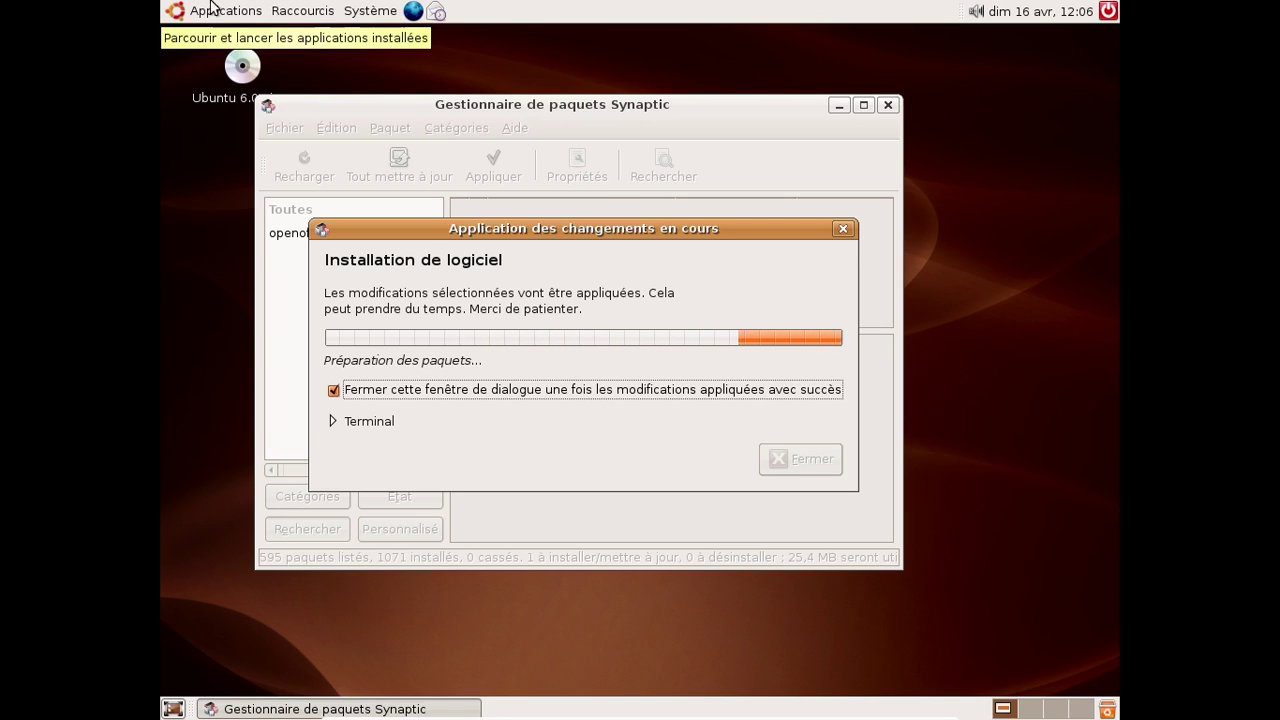
{"action": "left_click", "coordinate": [247, 10]}
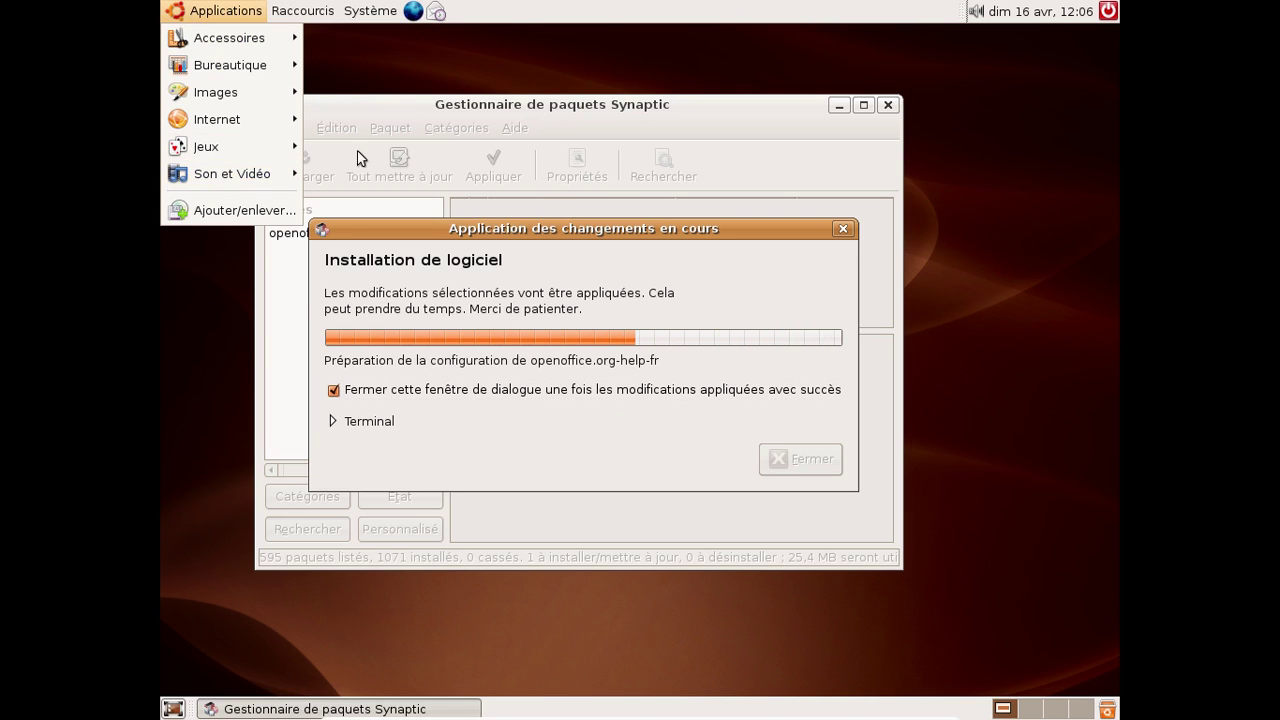
{"action": "left_click", "coordinate": [457, 120]}
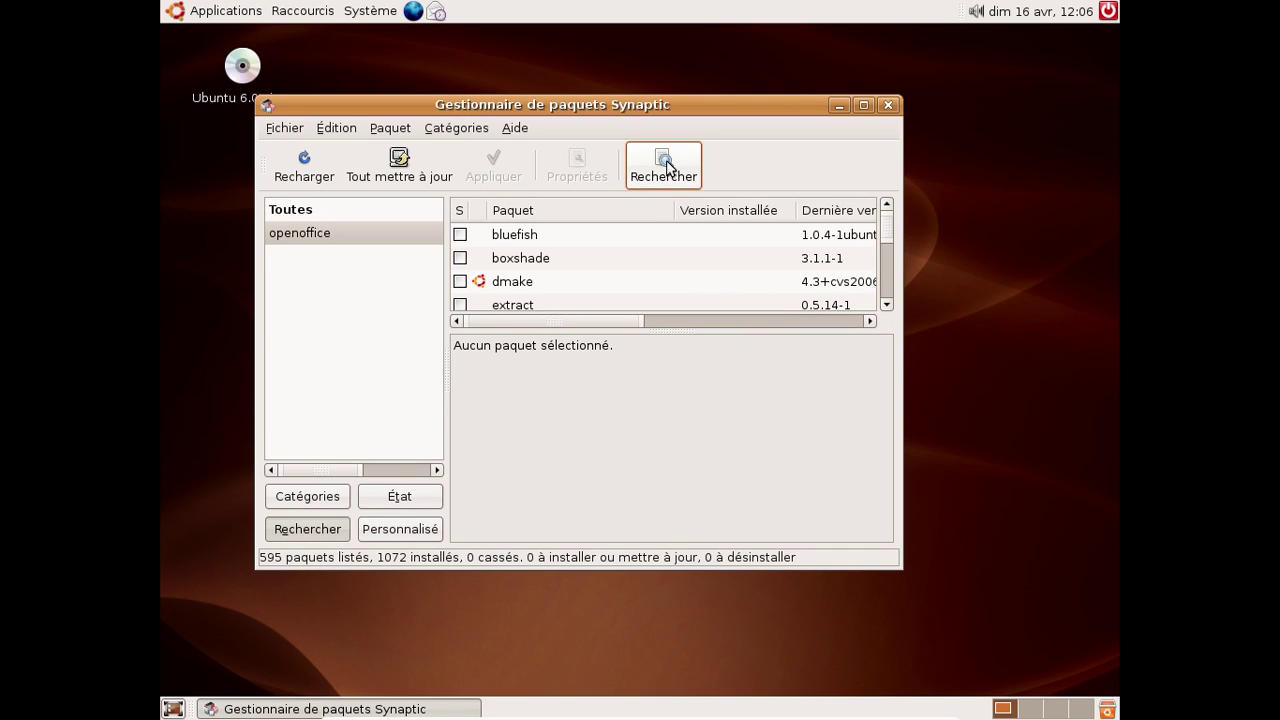
- Search the packages' descriptions and names for "openoffice fr" and look through the results
{"action": "left_click", "coordinate": [664, 163]}
{"action": "key", "text": "End"}
{"action": "type", "text": "fr"}
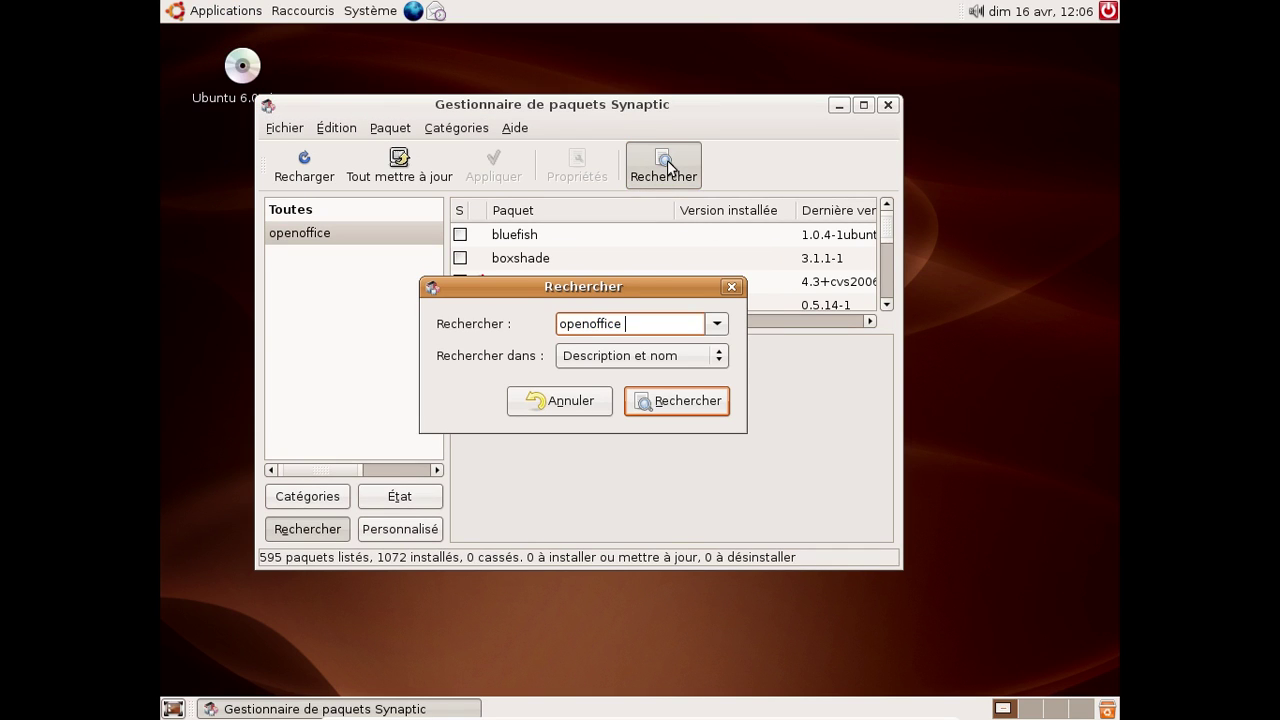
{"action": "key", "text": "Return"}
{"action": "scroll", "coordinate": [707, 259], "scroll_direction": "down", "scroll_amount": 5}
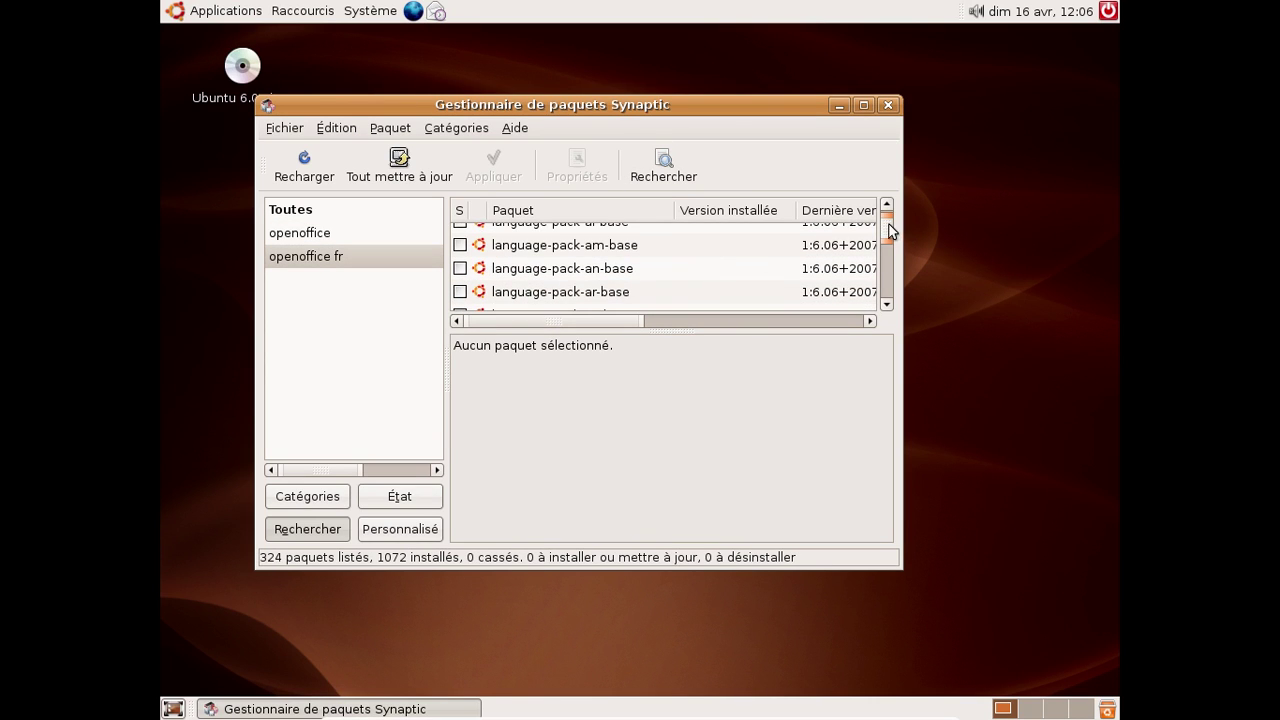
- Install the French language package openoffice.org-l10n-fr from the "openoffice fr" results and close the package manager
{"action": "left_click_drag", "start_coordinate": [888, 230], "coordinate": [889, 313]}
{"action": "scroll", "coordinate": [661, 284], "scroll_direction": "up", "scroll_amount": 2}
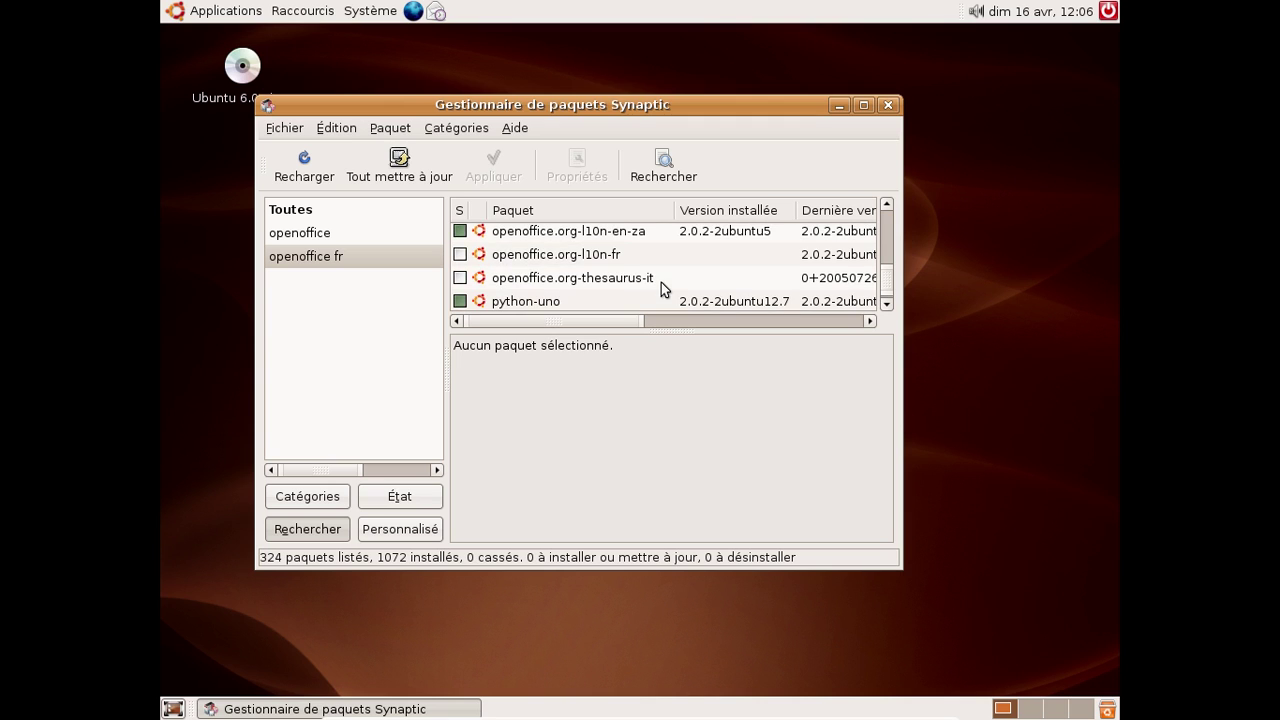
{"action": "right_click", "coordinate": [614, 262]}
{"action": "left_click", "coordinate": [686, 294]}
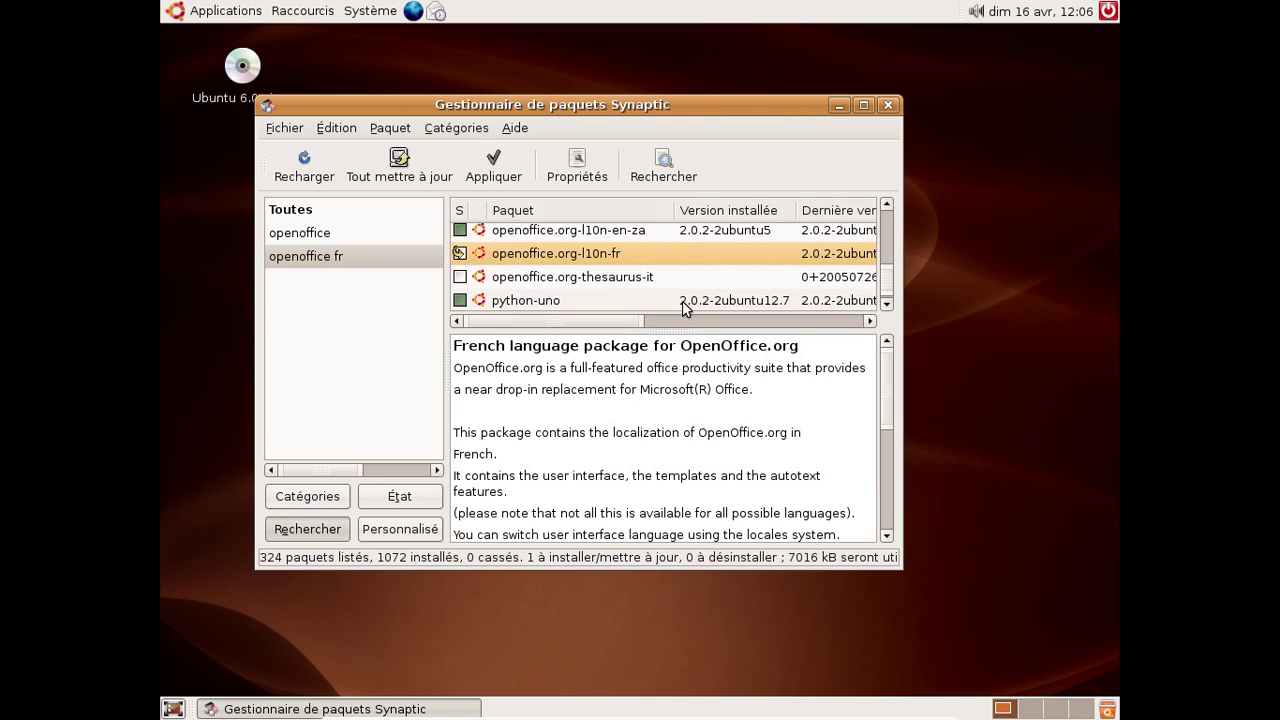
{"action": "left_click", "coordinate": [494, 170]}
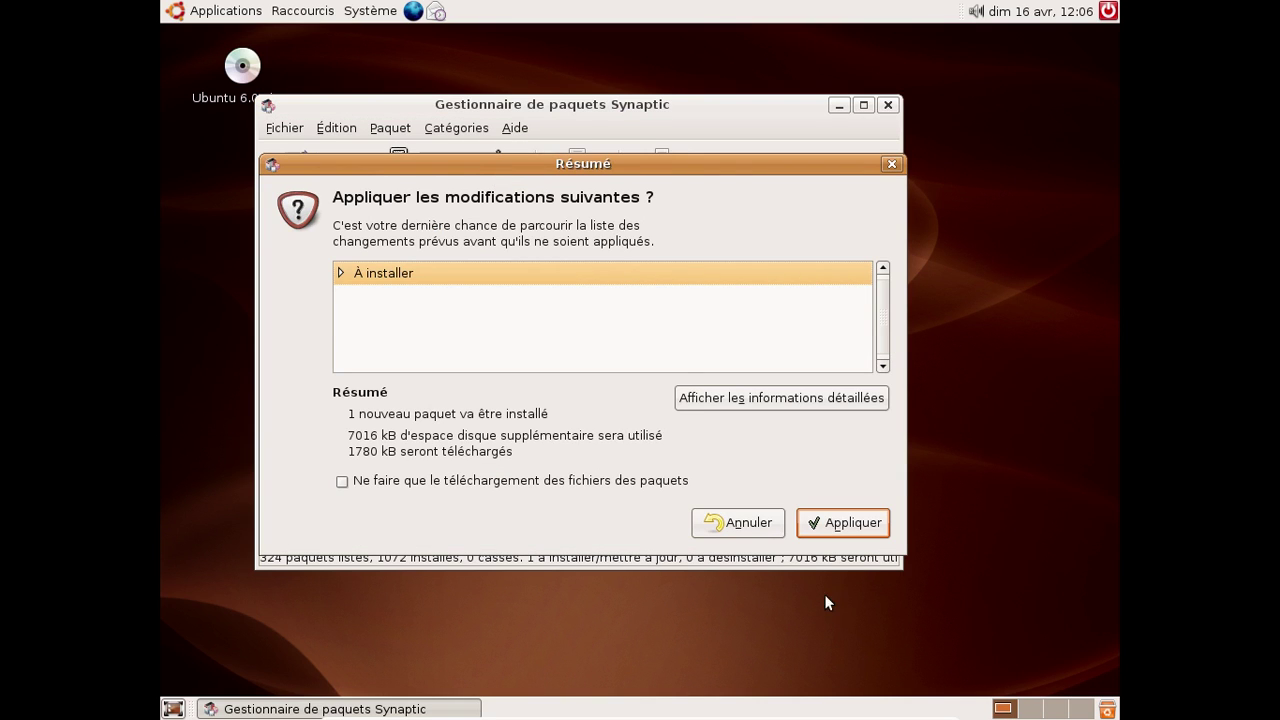
{"action": "left_click", "coordinate": [848, 523]}
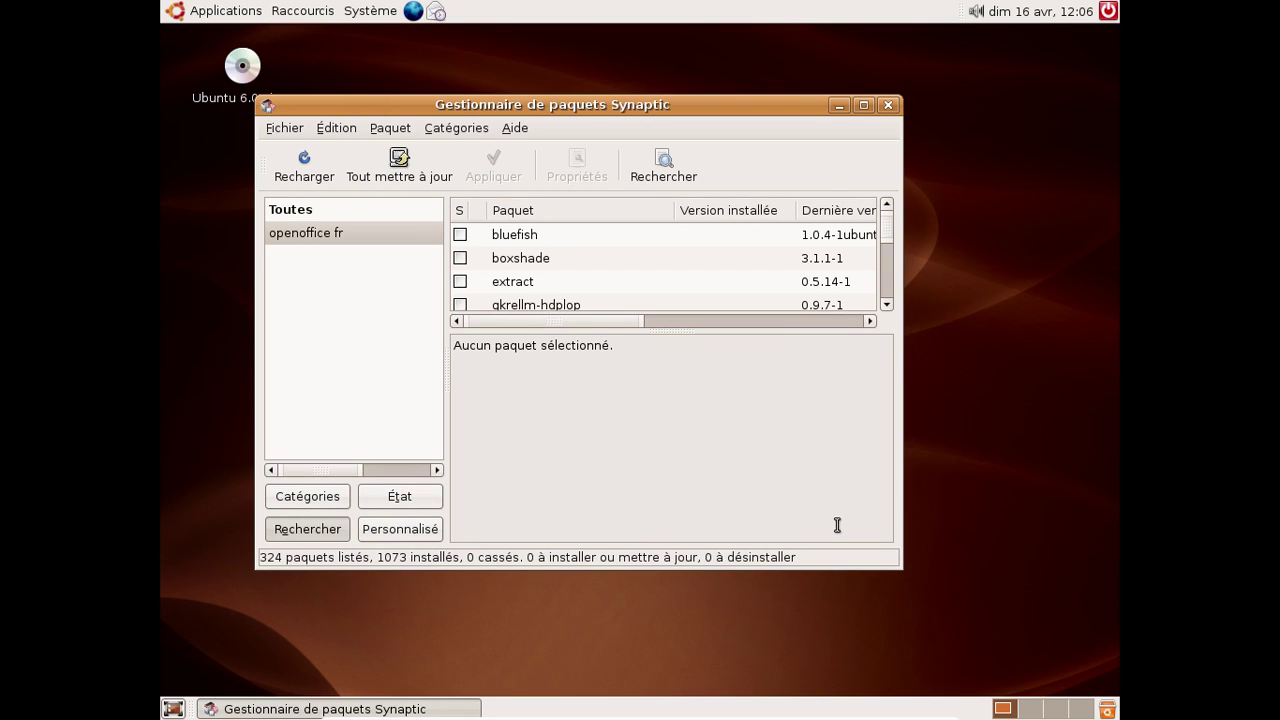
{"action": "left_click", "coordinate": [887, 106]}
- Open the Add/Remove Applications tool and look at the Accessoires and Bureautique categories
{"action": "left_click", "coordinate": [200, 11]}
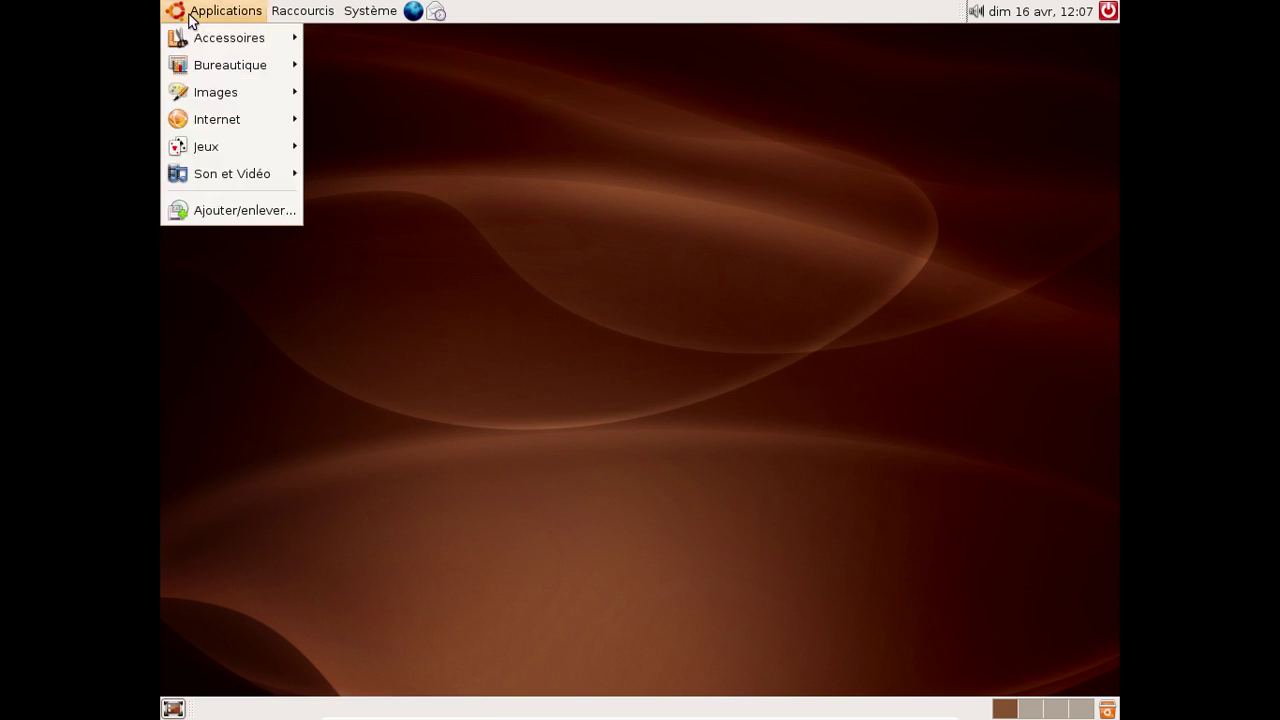
{"action": "left_click", "coordinate": [232, 212]}
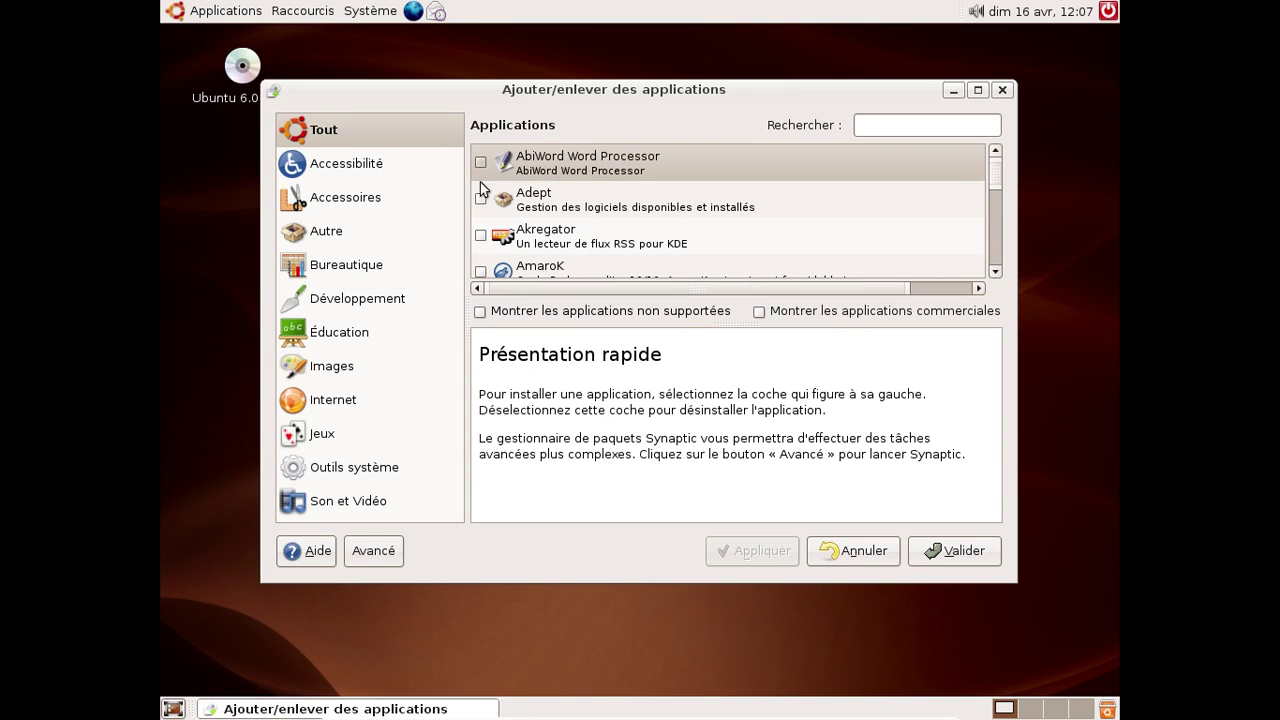
{"action": "left_click", "coordinate": [341, 200]}
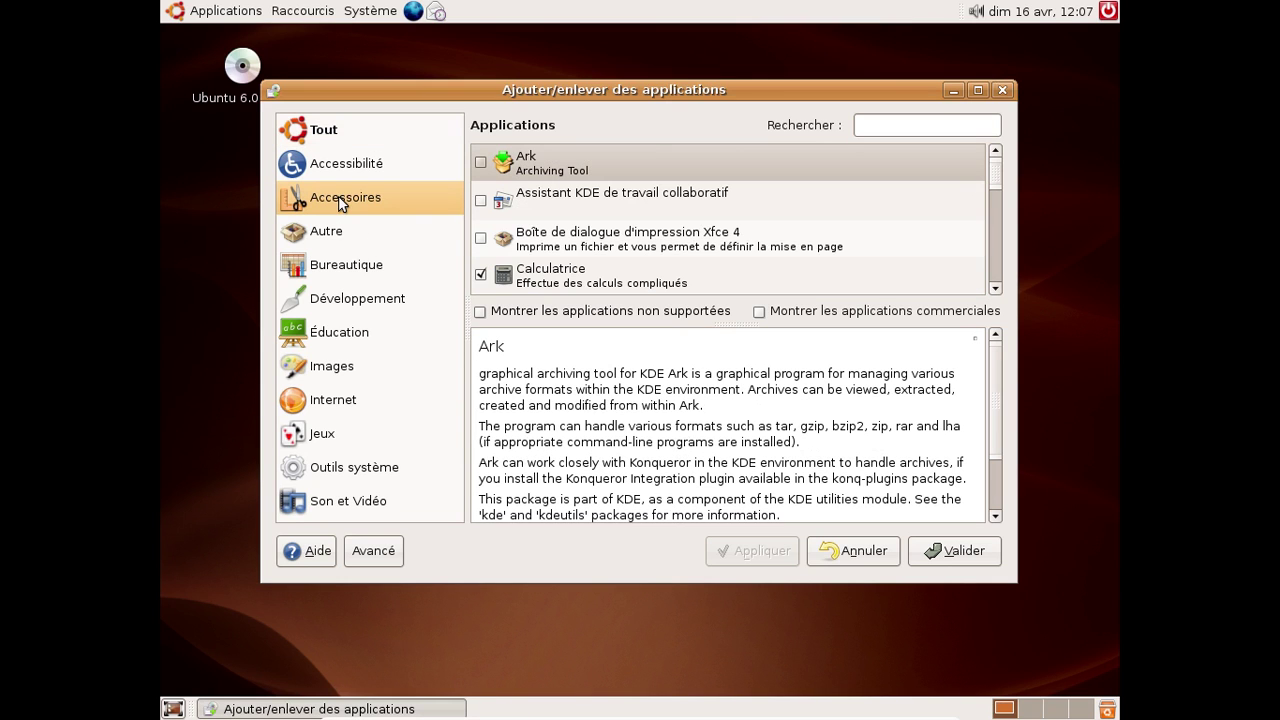
{"action": "left_click", "coordinate": [366, 240]}
{"action": "left_click", "coordinate": [363, 262]}
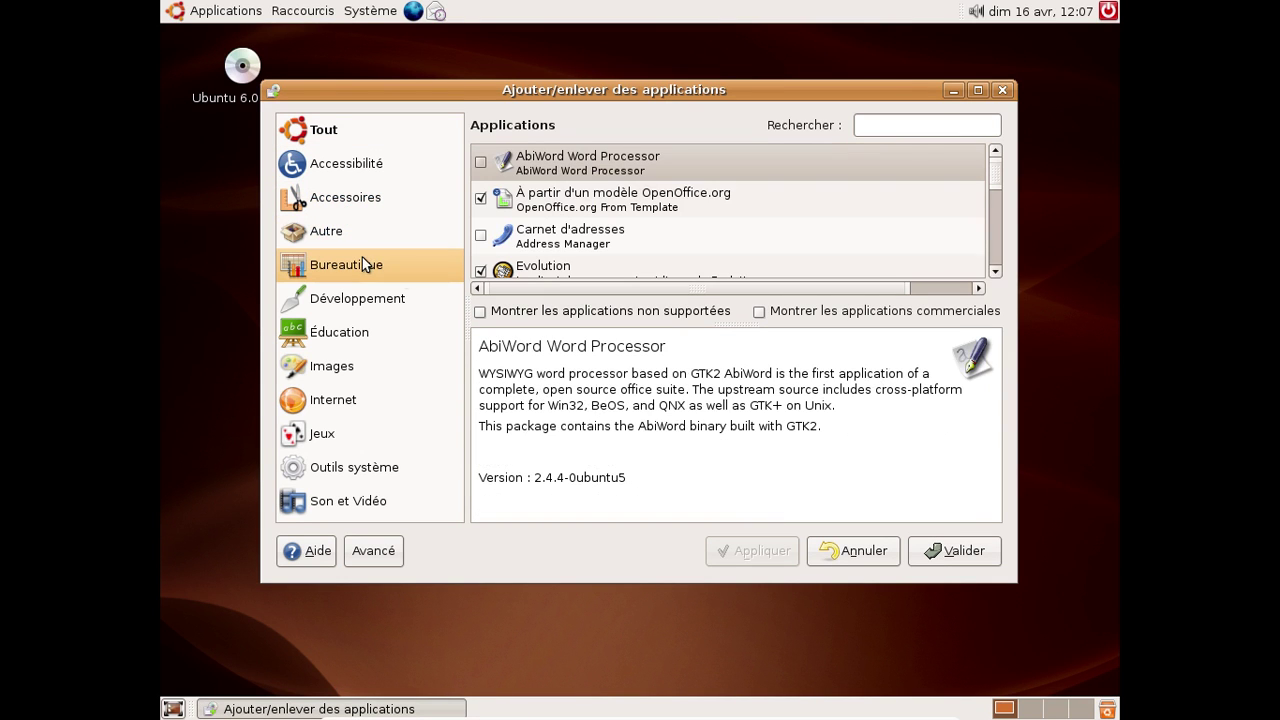
- Look through the applications in the Outils système category and view the description of Support linguistique
{"action": "left_click", "coordinate": [378, 474]}
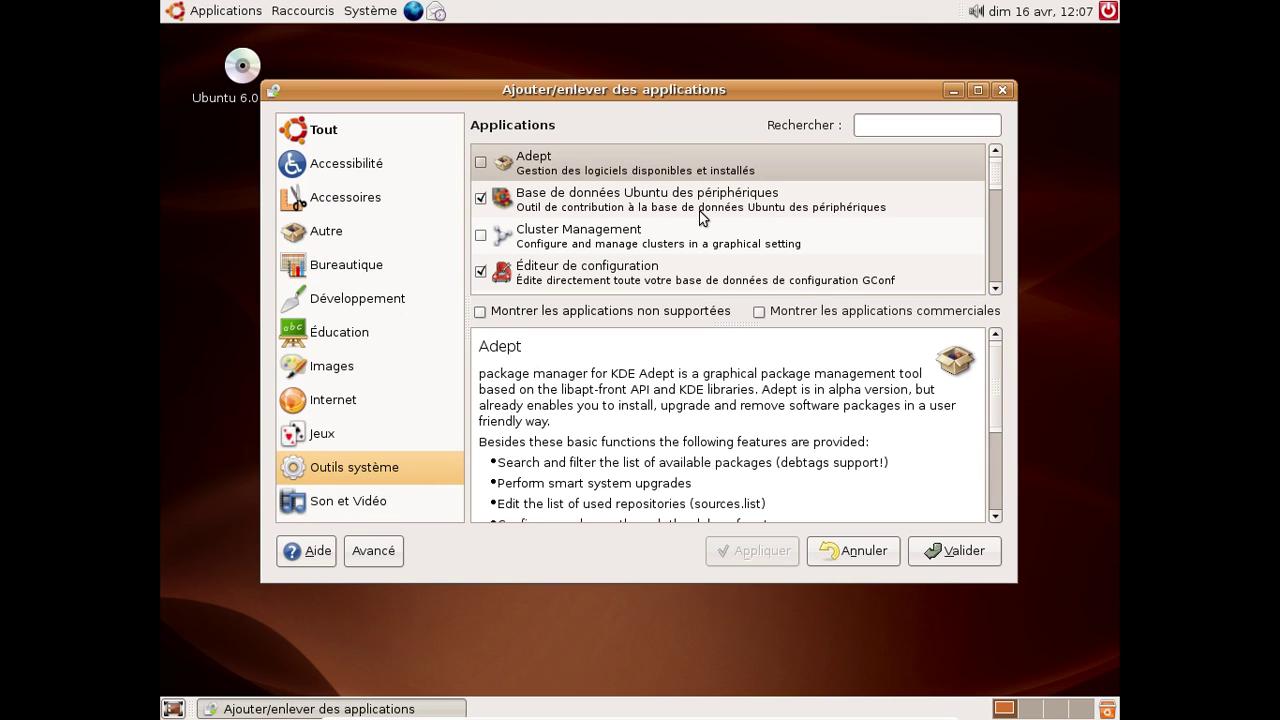
{"action": "scroll", "coordinate": [723, 168], "scroll_direction": "down", "scroll_amount": 5}
{"action": "scroll", "coordinate": [727, 168], "scroll_direction": "down", "scroll_amount": 10}
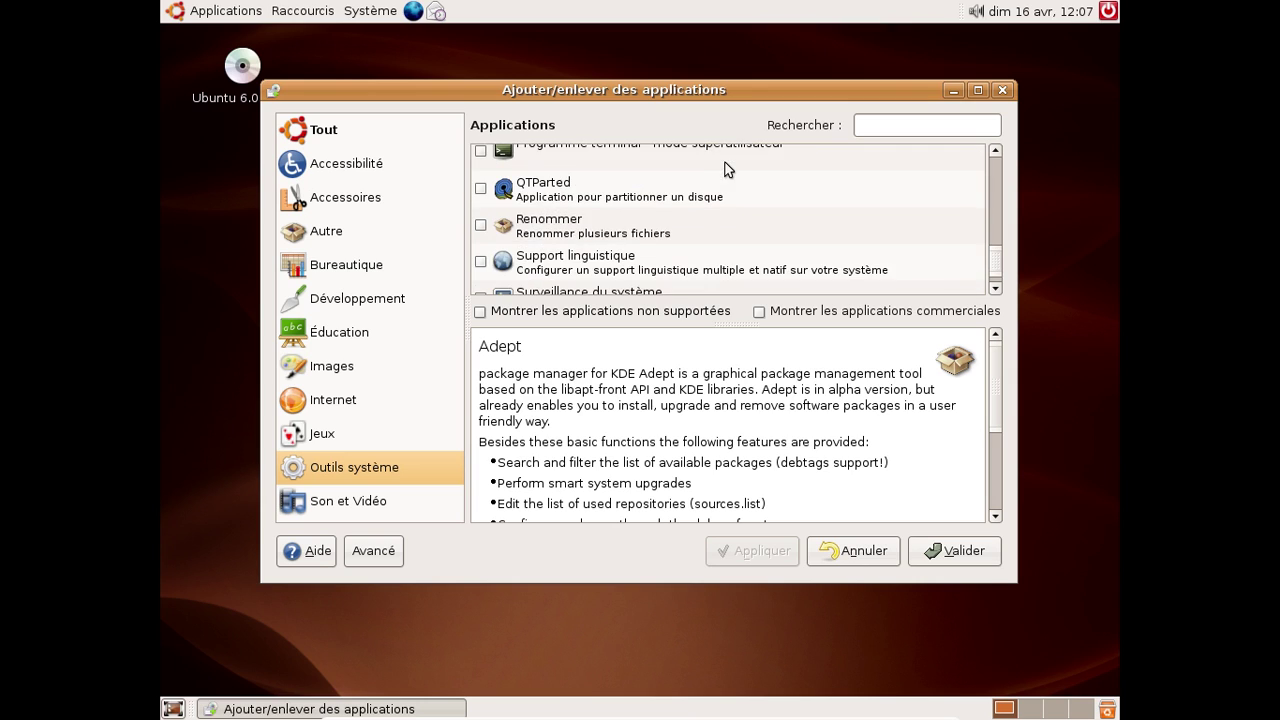
{"action": "scroll", "coordinate": [727, 168], "scroll_direction": "down", "scroll_amount": 1}
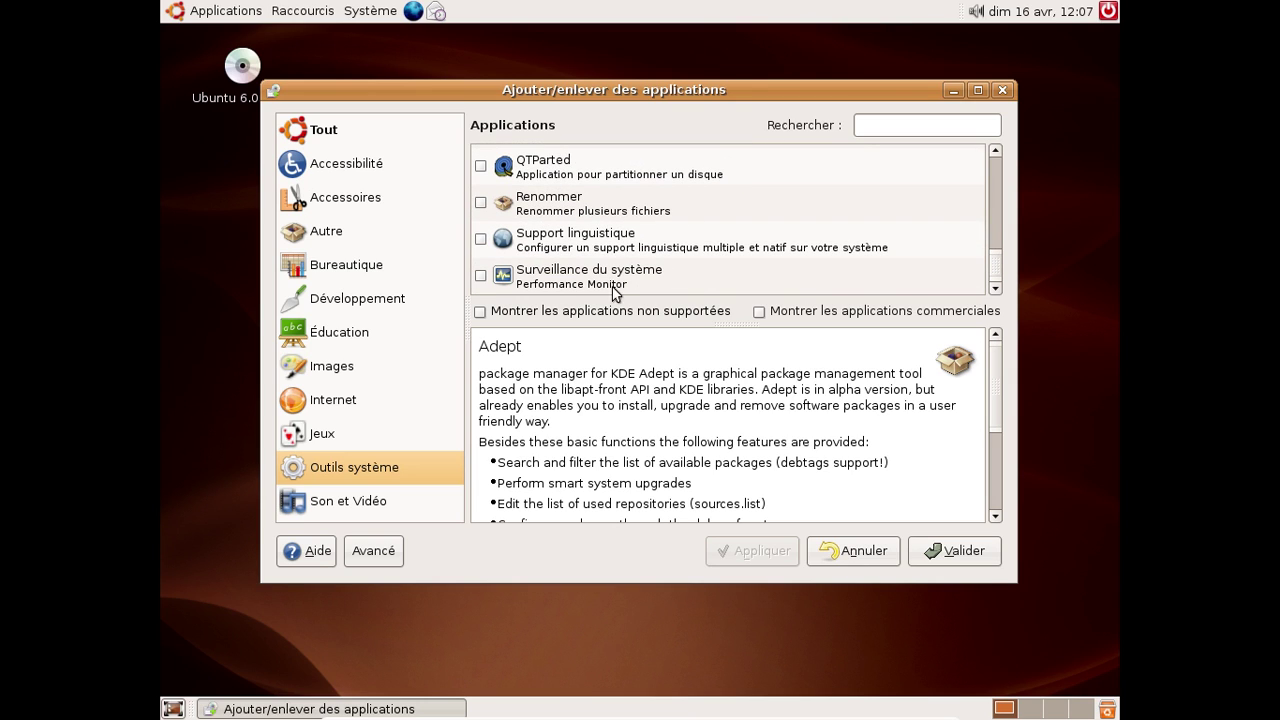
{"action": "left_click", "coordinate": [594, 241]}
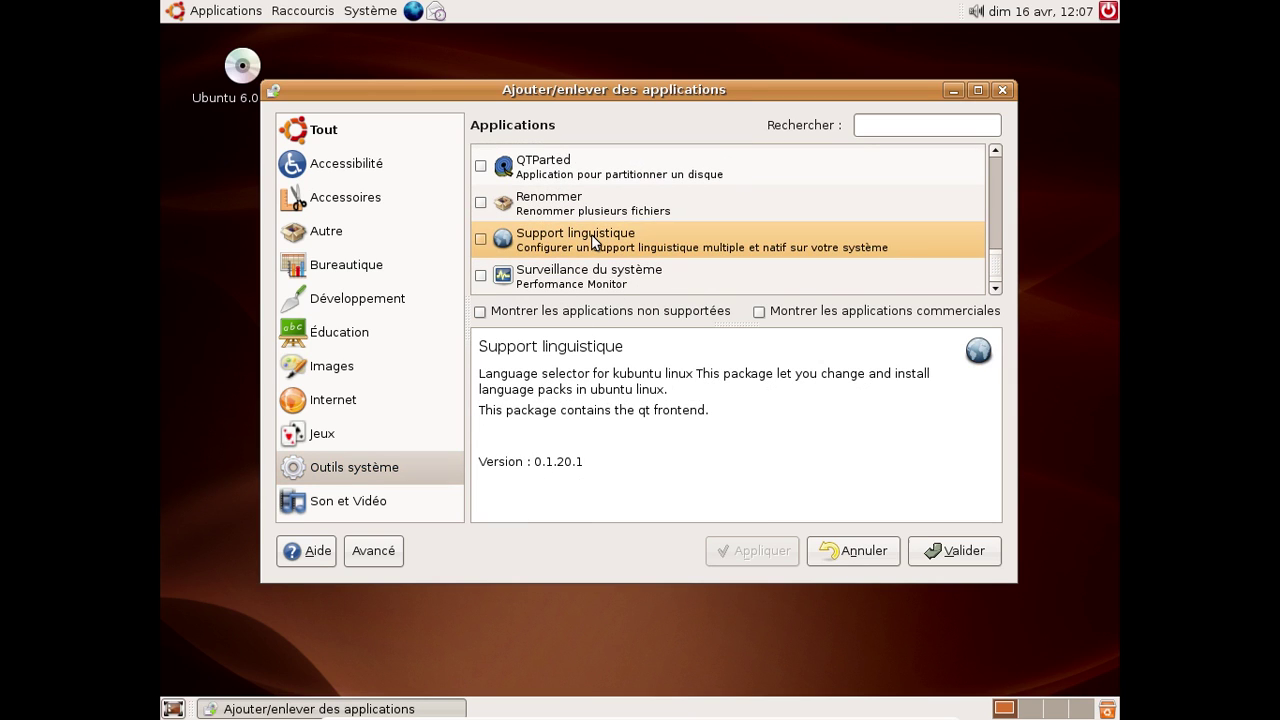
- Look through the applications in the Son et Vidéo category and close the Add/Remove Applications window
{"action": "left_click", "coordinate": [366, 505]}
{"action": "scroll", "coordinate": [672, 222], "scroll_direction": "down", "scroll_amount": 6}
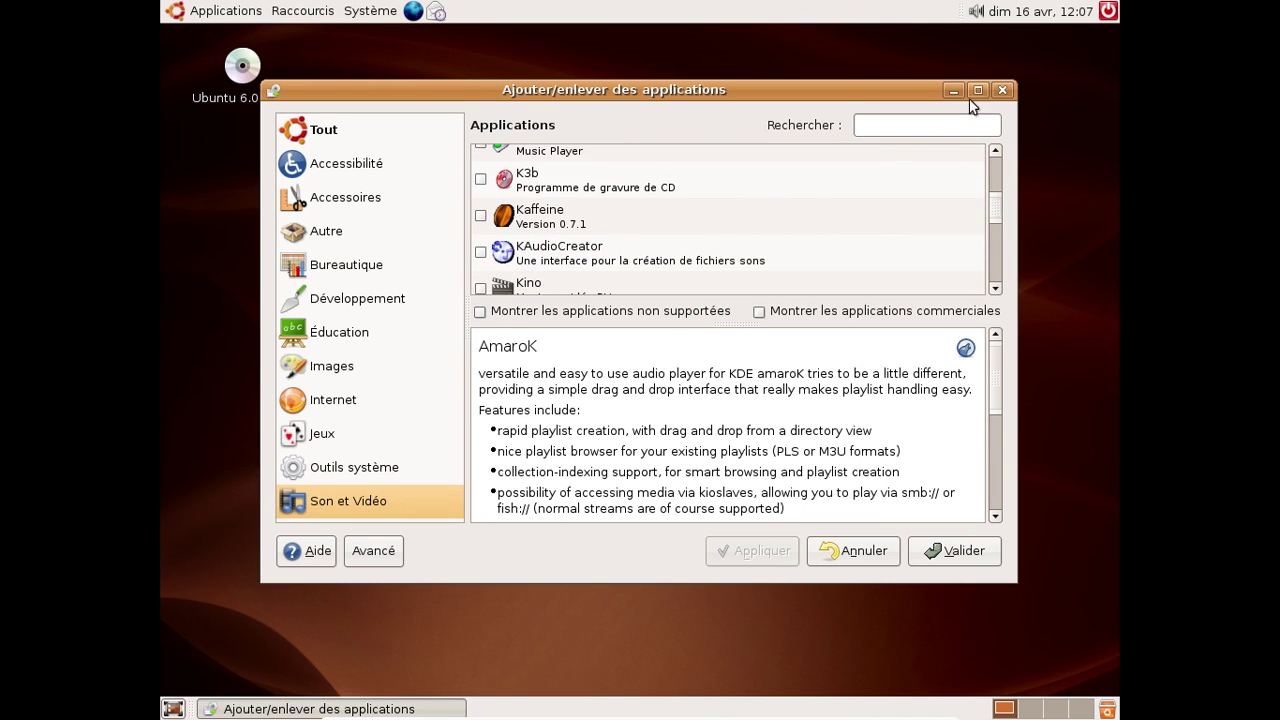
{"action": "left_click", "coordinate": [1002, 91]}
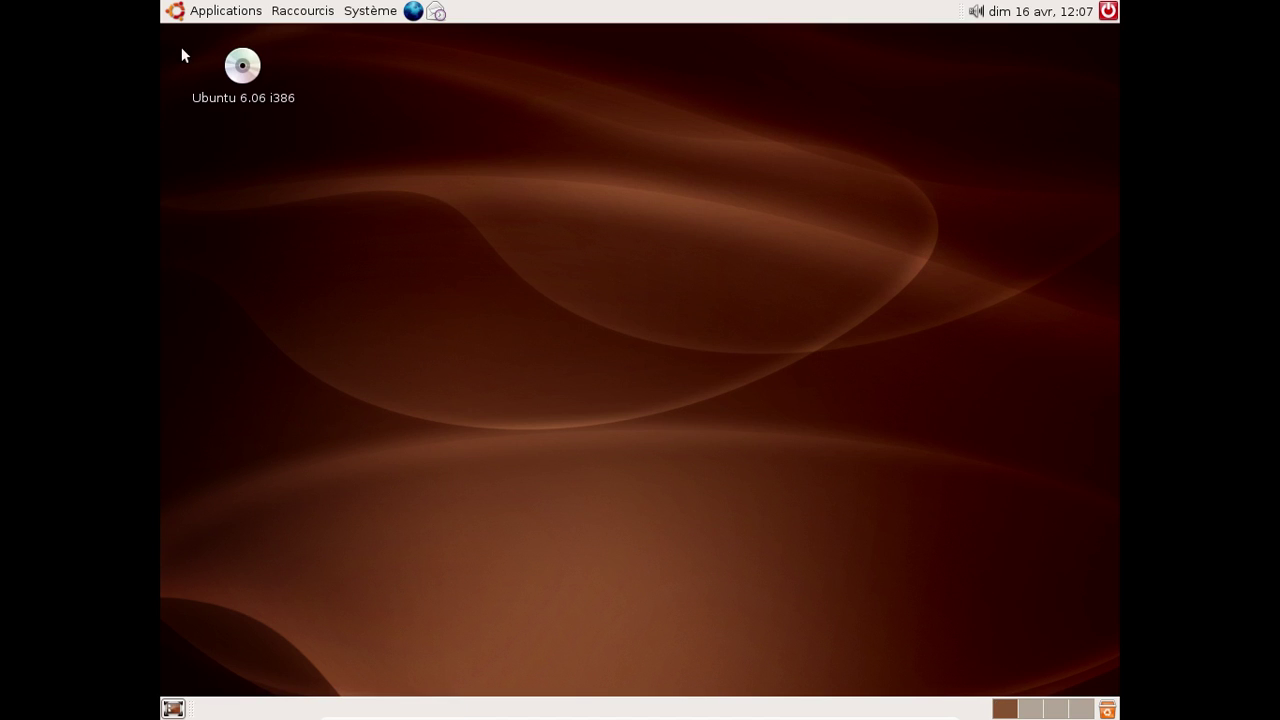
- Launch OpenOffice.org Writer, check its version in the About dialog and close the program
{"action": "left_click", "coordinate": [222, 11]}
{"action": "mouse_move", "coordinate": [268, 119]}
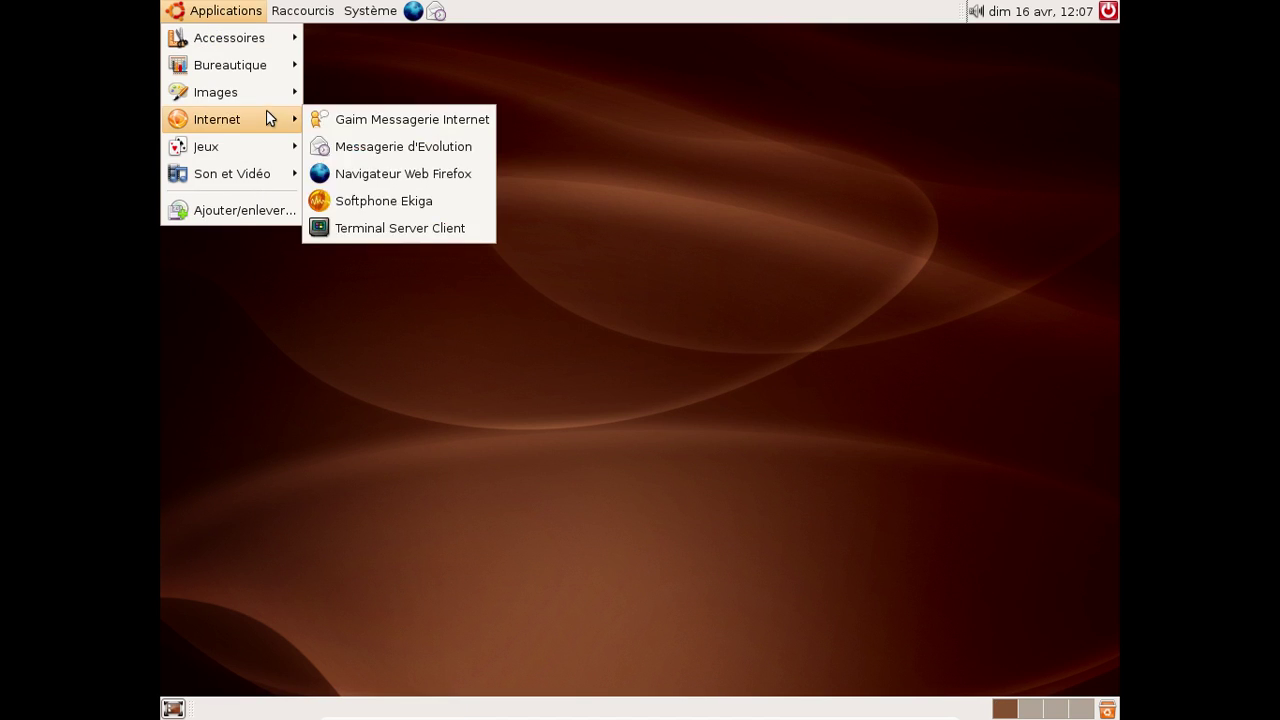
{"action": "mouse_move", "coordinate": [266, 72]}
{"action": "left_click", "coordinate": [429, 171]}
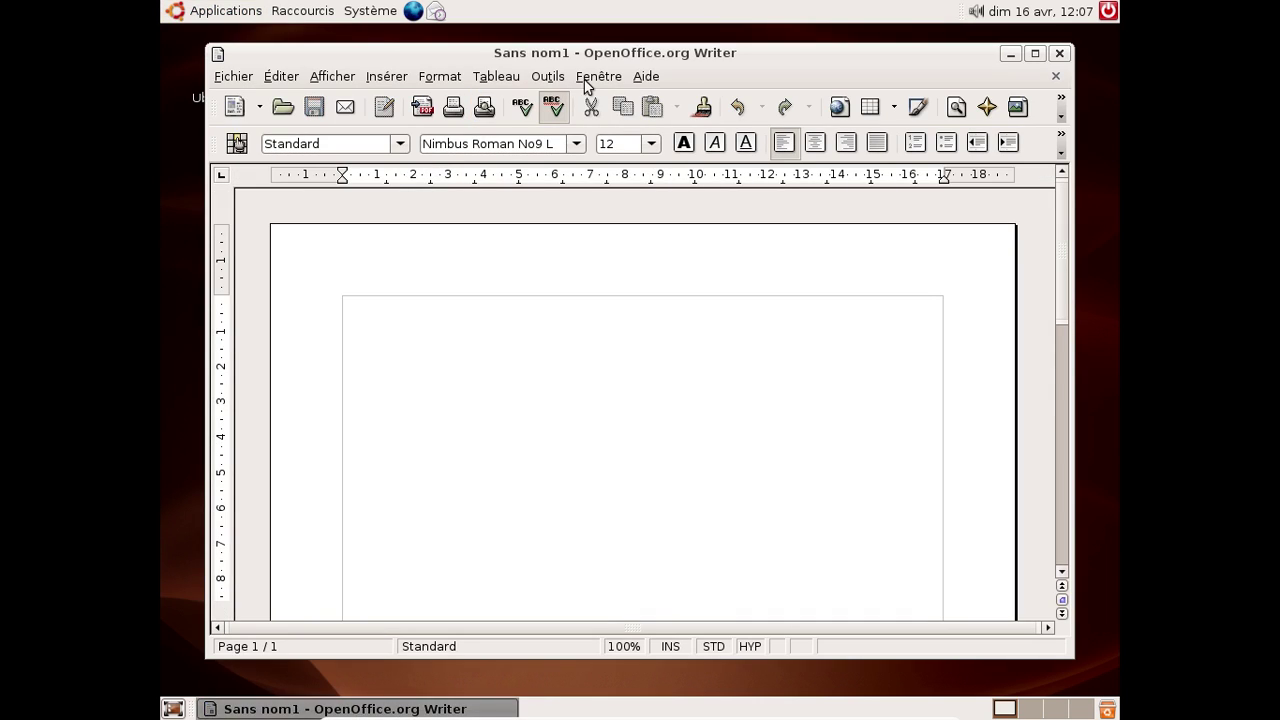
{"action": "left_click", "coordinate": [646, 77]}
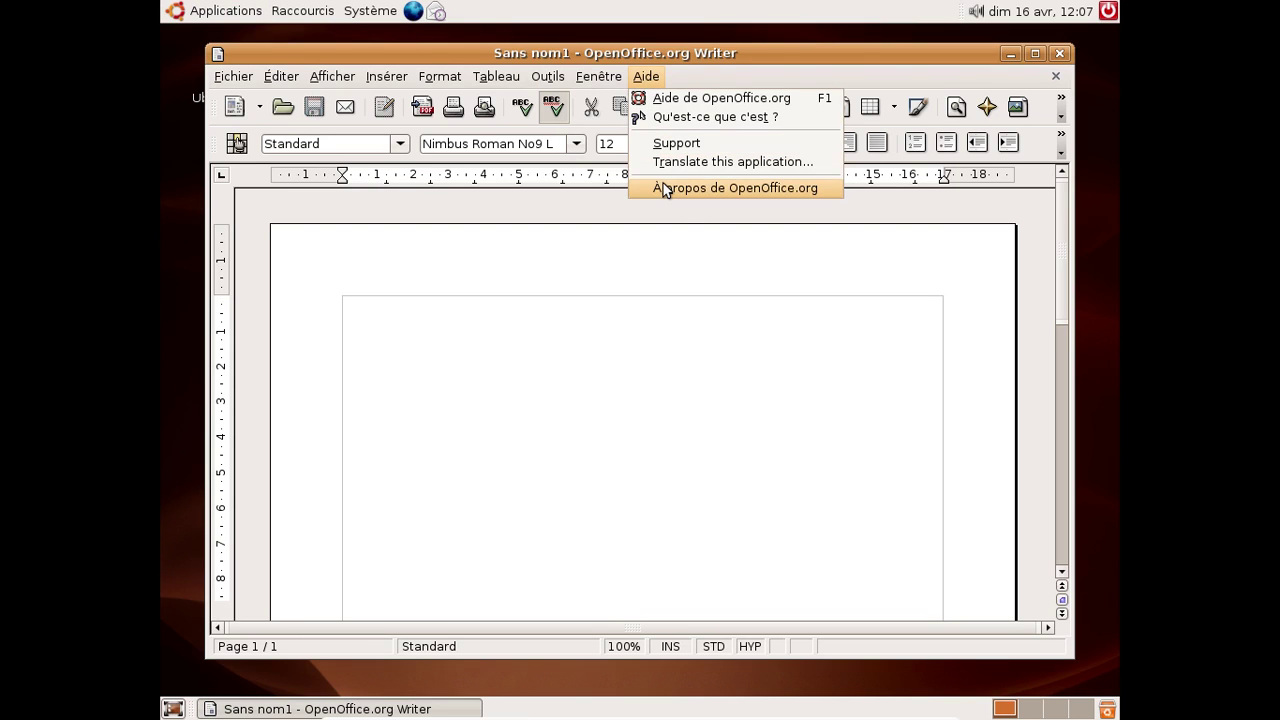
{"action": "left_click", "coordinate": [665, 189]}
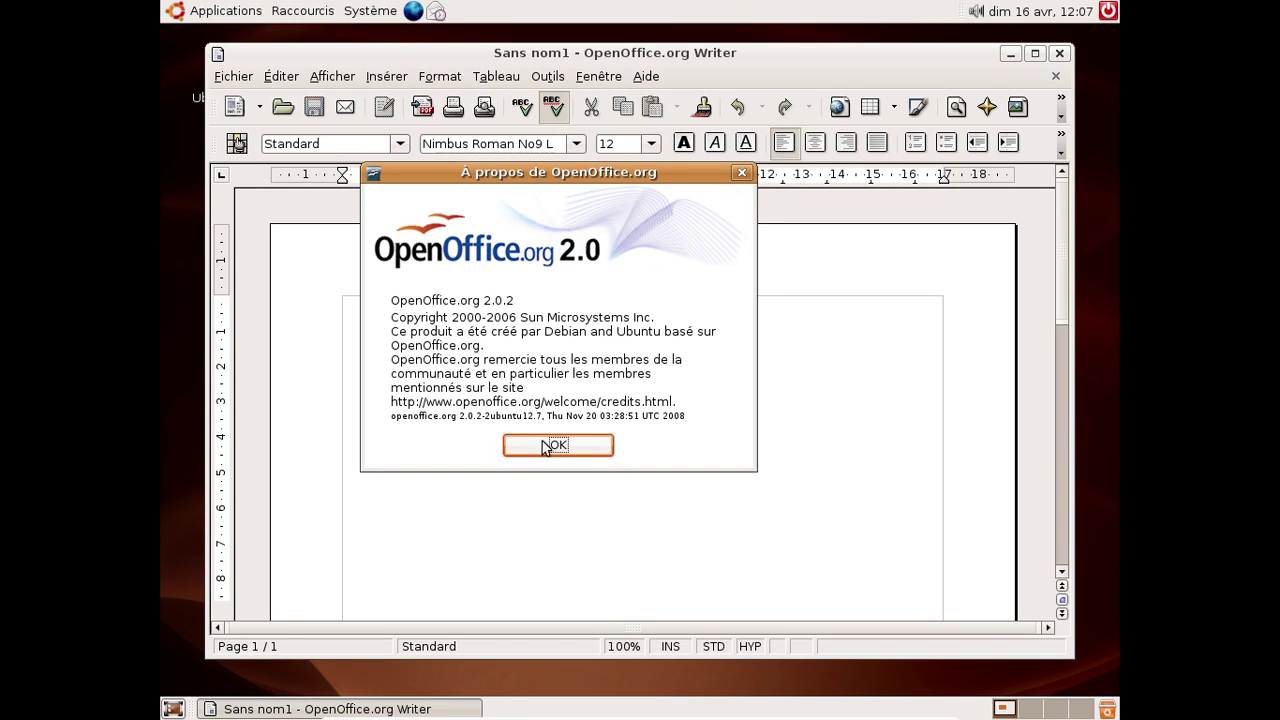
{"action": "left_click", "coordinate": [553, 445]}
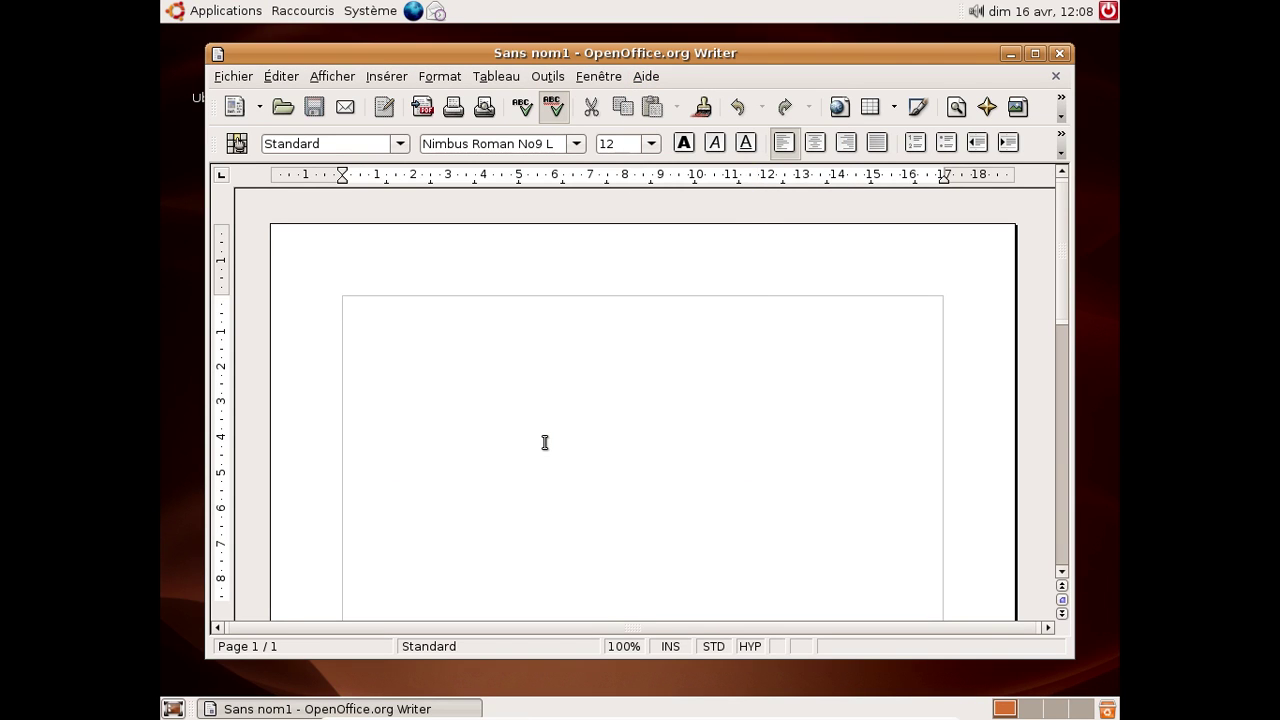
{"action": "left_click", "coordinate": [1059, 55]}
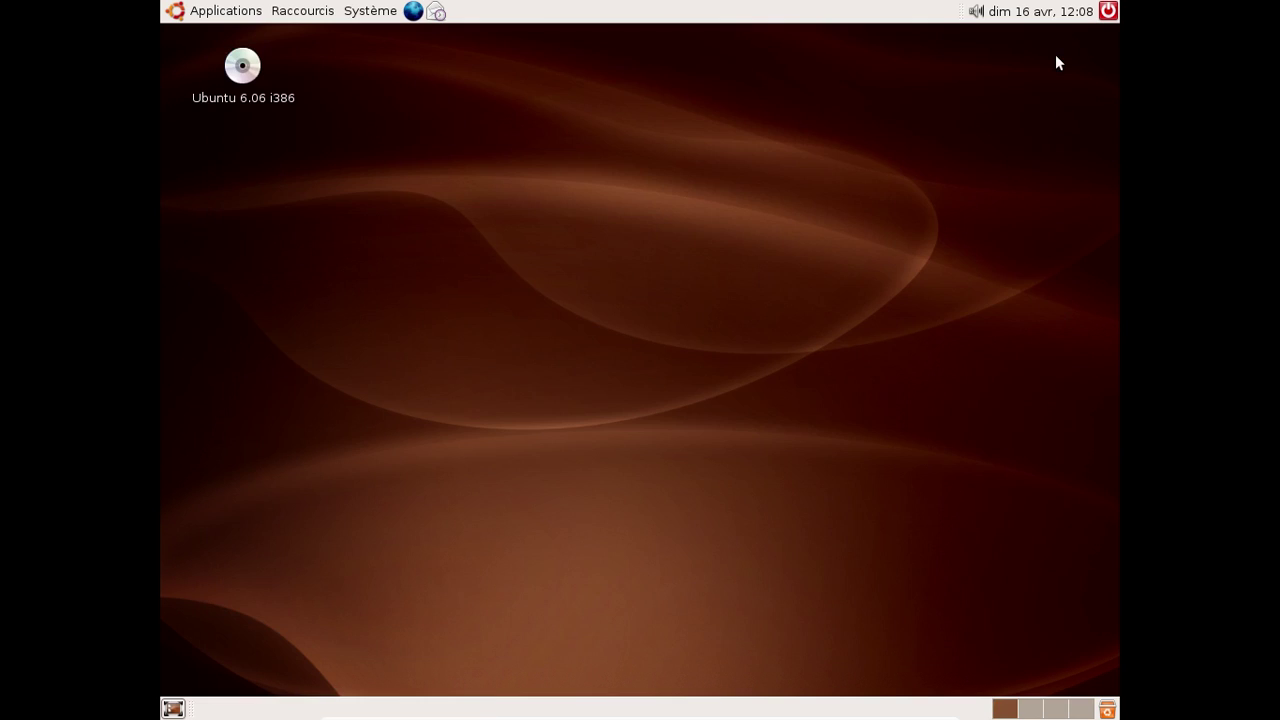
- Open the home folder in the file browser and enter its Examples folder
{"action": "left_click", "coordinate": [293, 12]}
{"action": "left_click", "coordinate": [293, 12]}
{"action": "left_click", "coordinate": [293, 12]}
{"action": "left_click", "coordinate": [300, 37]}
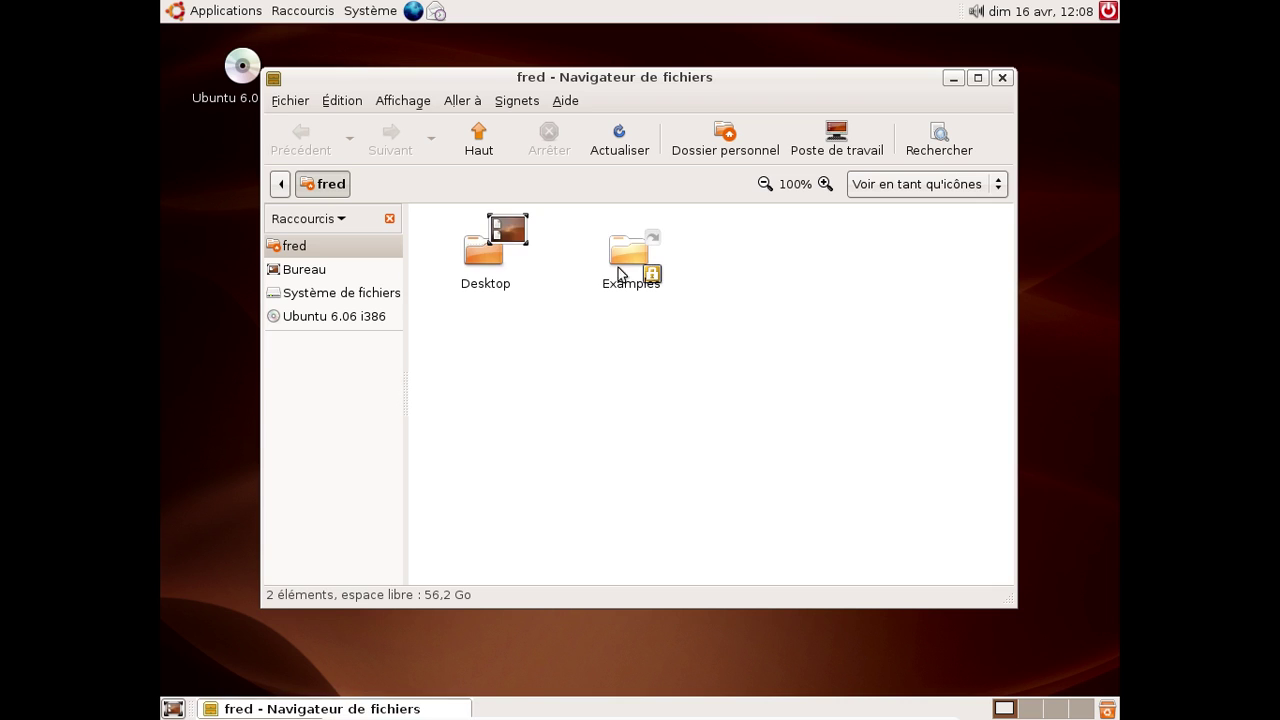
{"action": "double_click", "coordinate": [645, 250]}
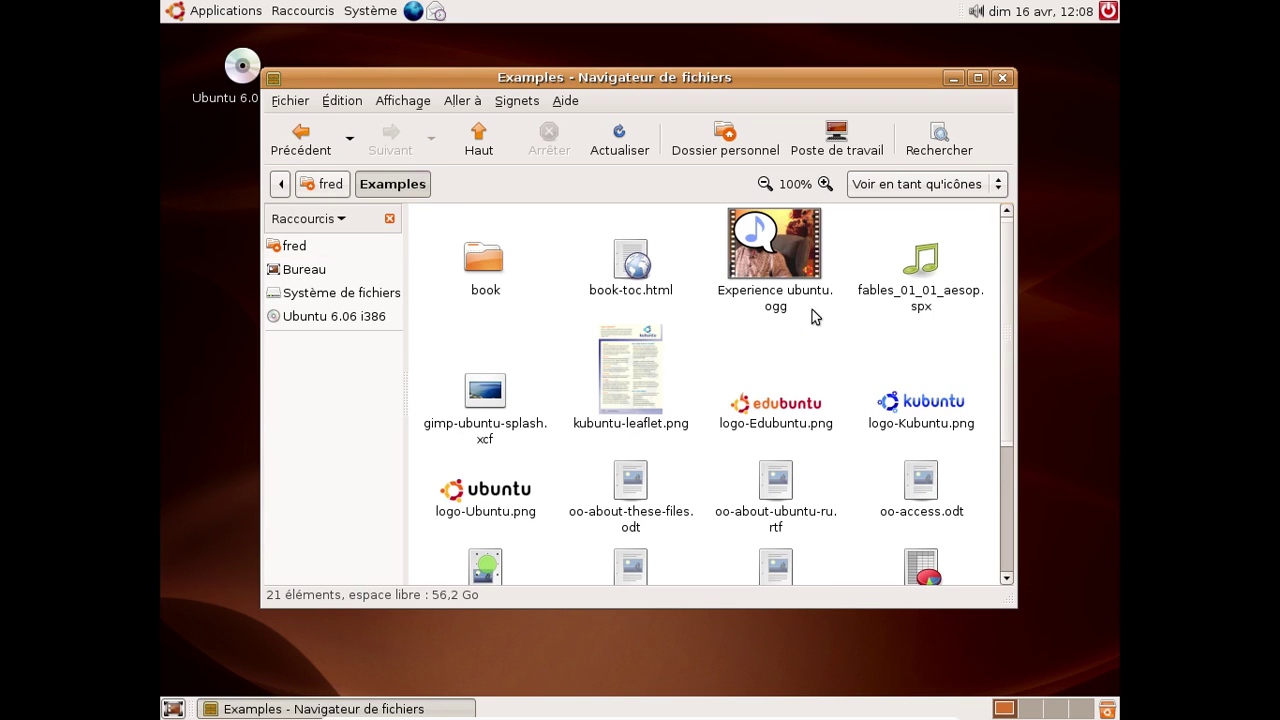
- Play Experience ubuntu.ogg with the Totem video player, skip ahead to near the middle of the video and close the player
{"action": "right_click", "coordinate": [782, 294]}
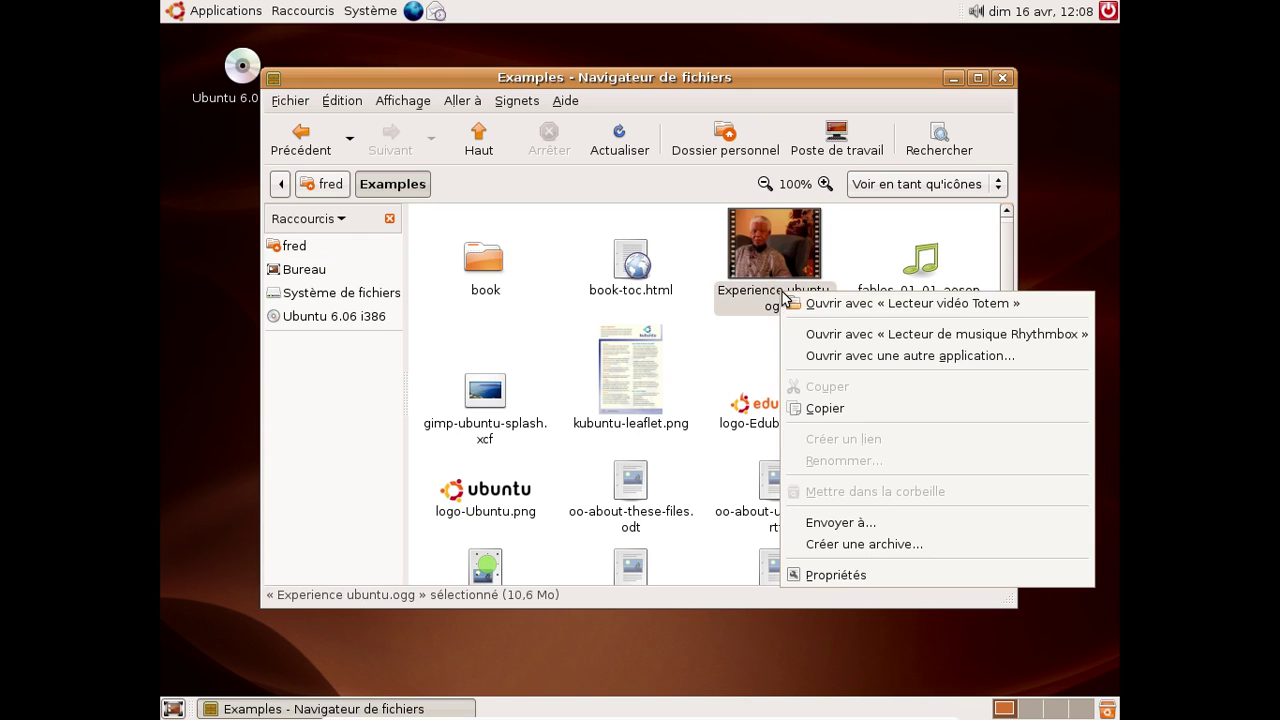
{"action": "left_click", "coordinate": [853, 304]}
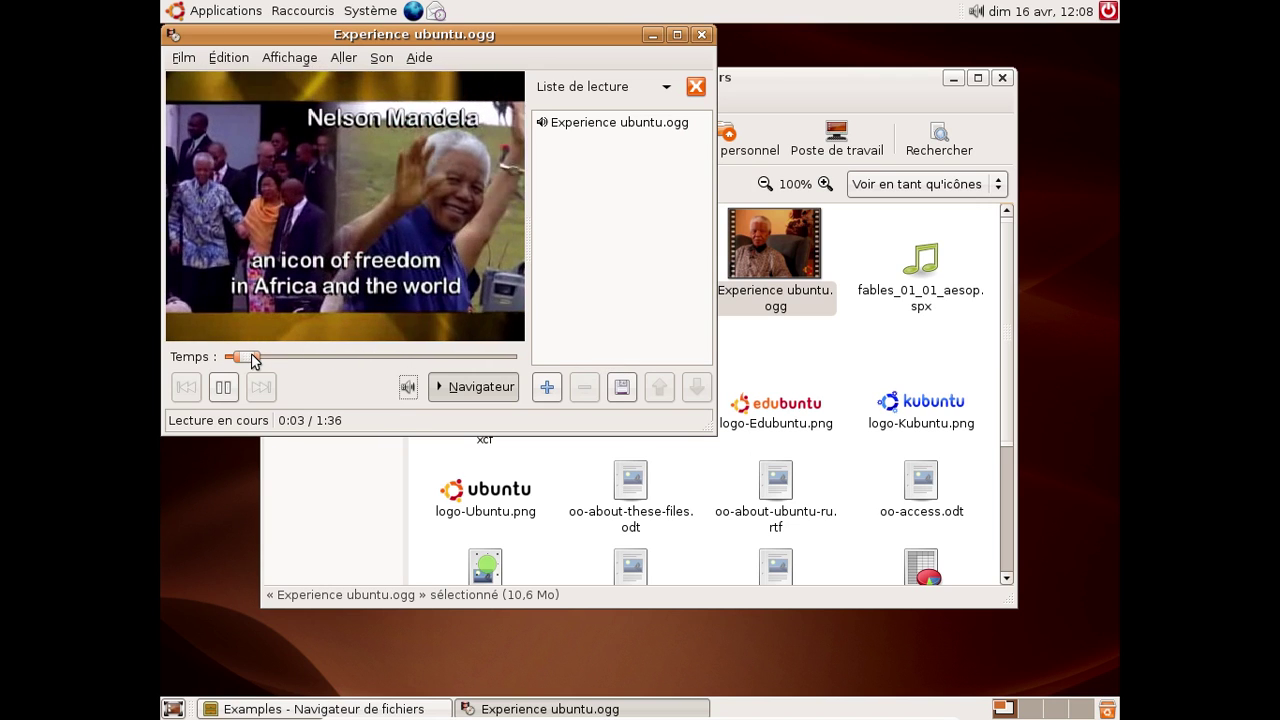
{"action": "left_click_drag", "start_coordinate": [248, 358], "coordinate": [357, 365]}
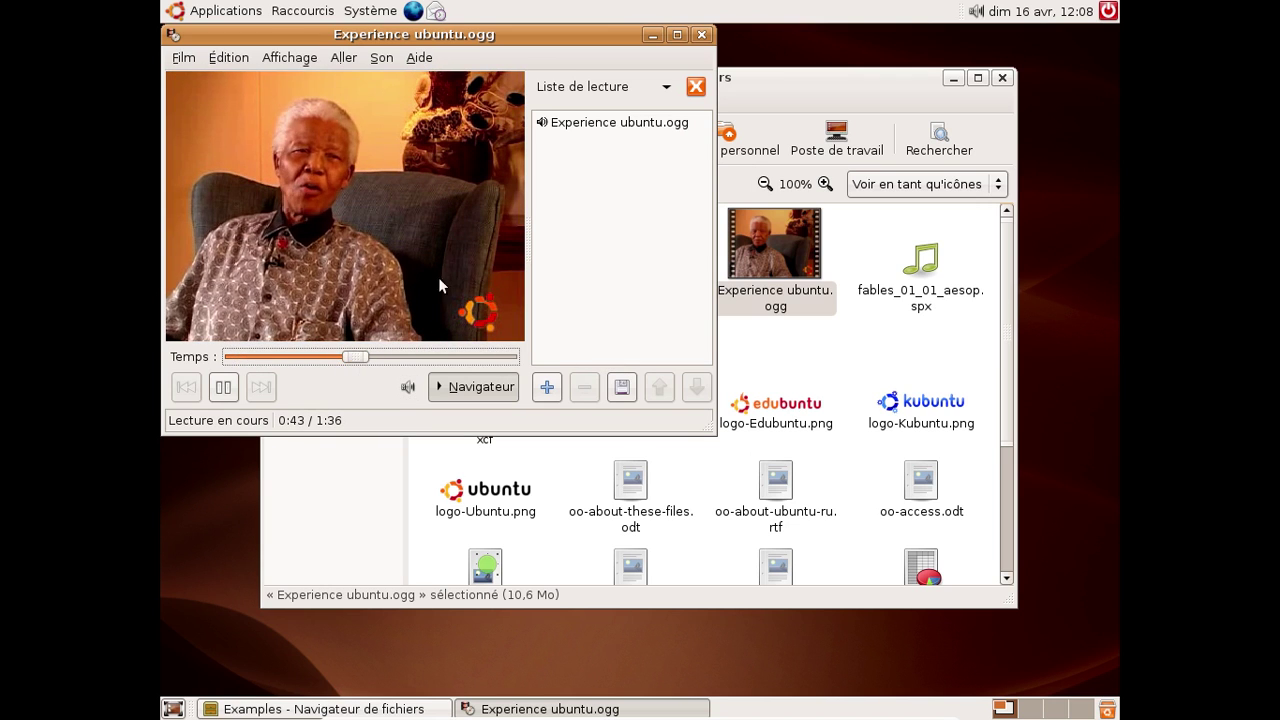
{"action": "left_click", "coordinate": [703, 35]}
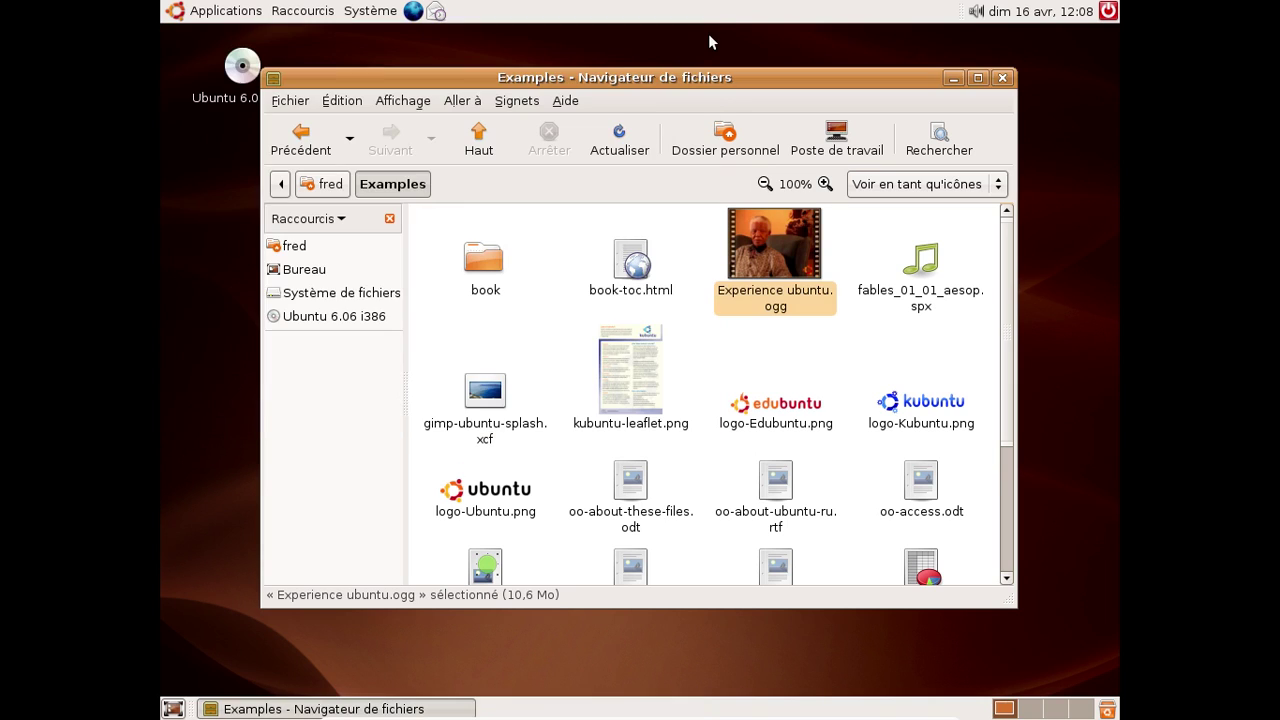
- Open the sample document oo-maxwell.odt from the Examples folder, view it and close it
{"action": "scroll", "coordinate": [673, 262], "scroll_direction": "down", "scroll_amount": 4}
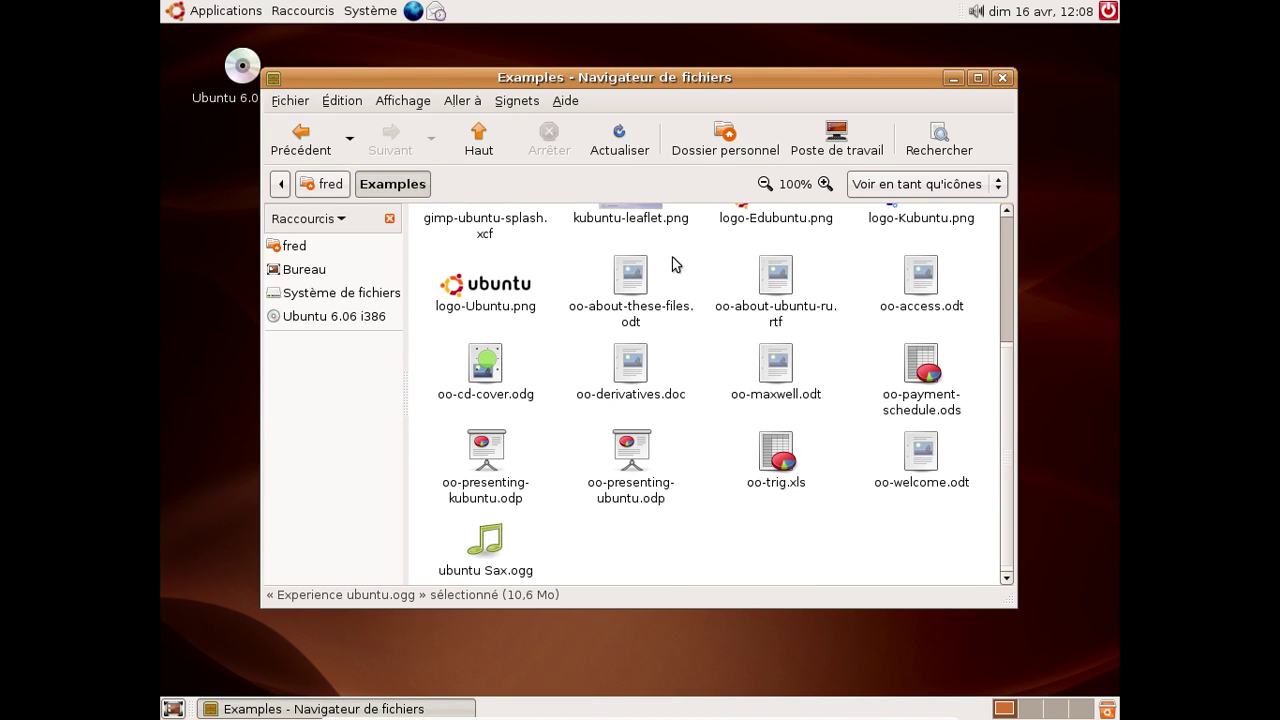
{"action": "left_click", "coordinate": [776, 370]}
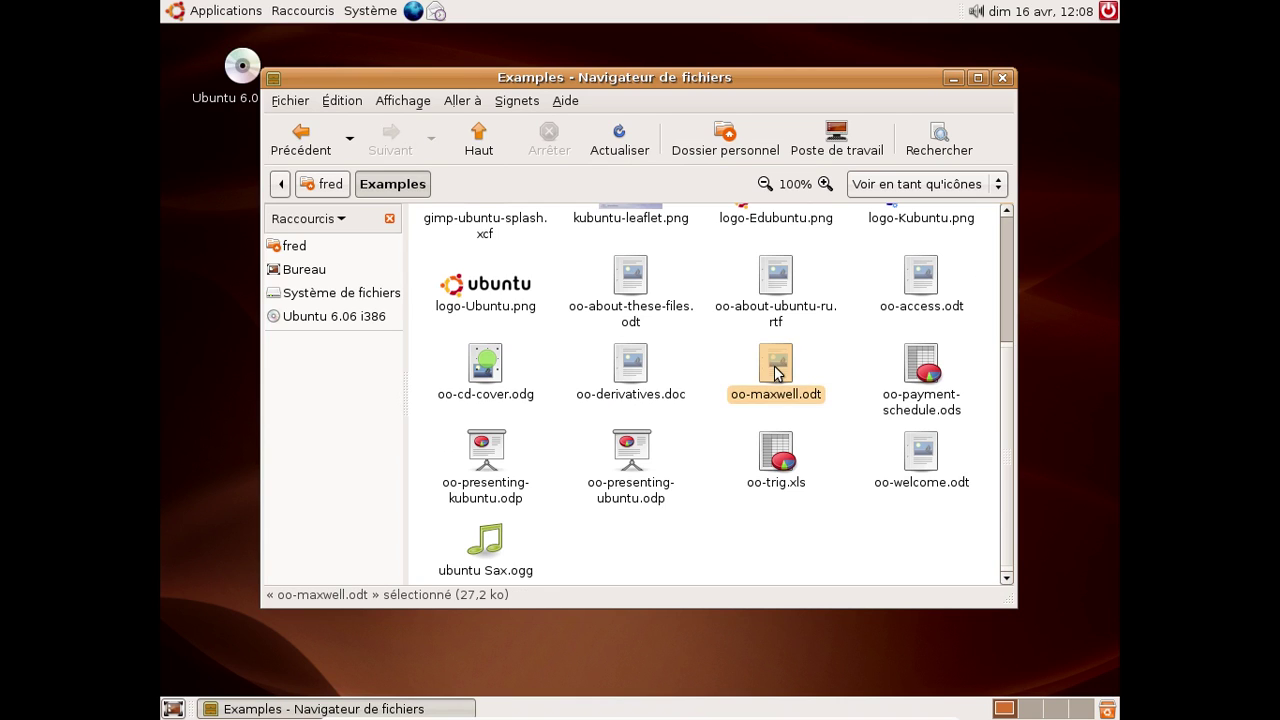
{"action": "double_click", "coordinate": [776, 370]}
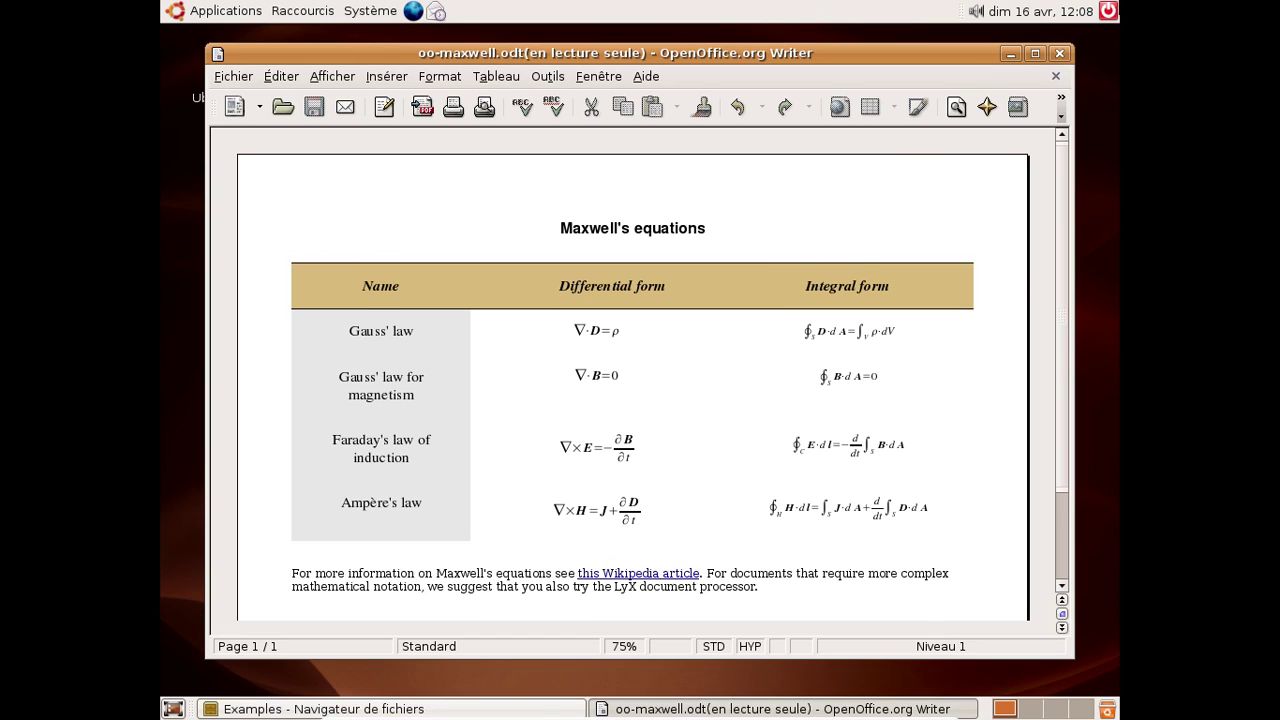
{"action": "left_click", "coordinate": [1060, 54]}
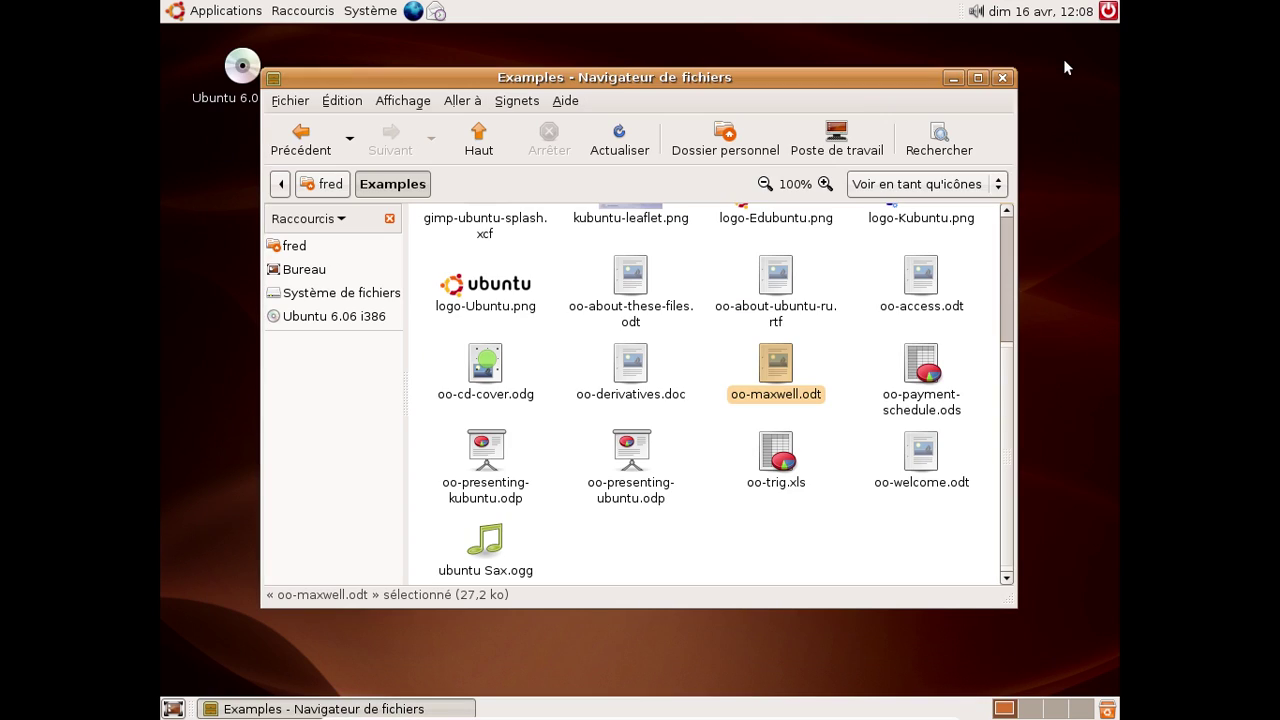
- View the image cover.jpg from the book folder in Examples and close both the image viewer and the file browser
{"action": "scroll", "coordinate": [523, 437], "scroll_direction": "up", "scroll_amount": 4}
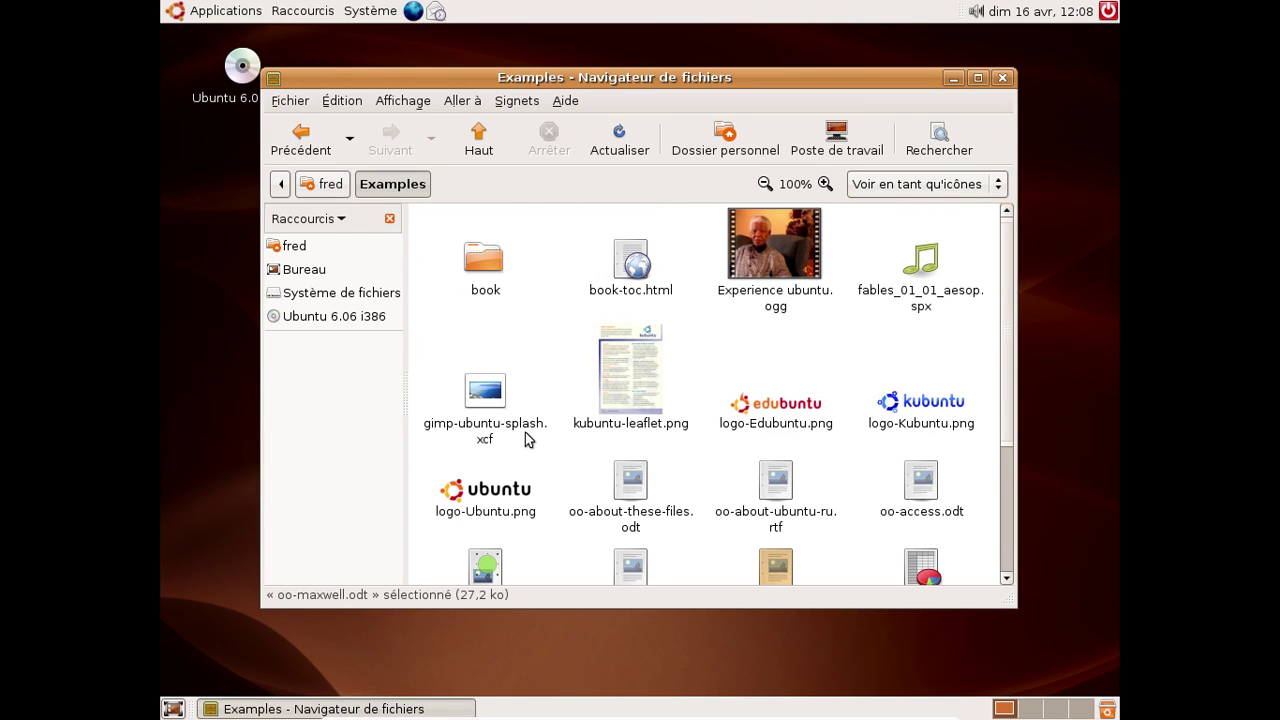
{"action": "double_click", "coordinate": [488, 277]}
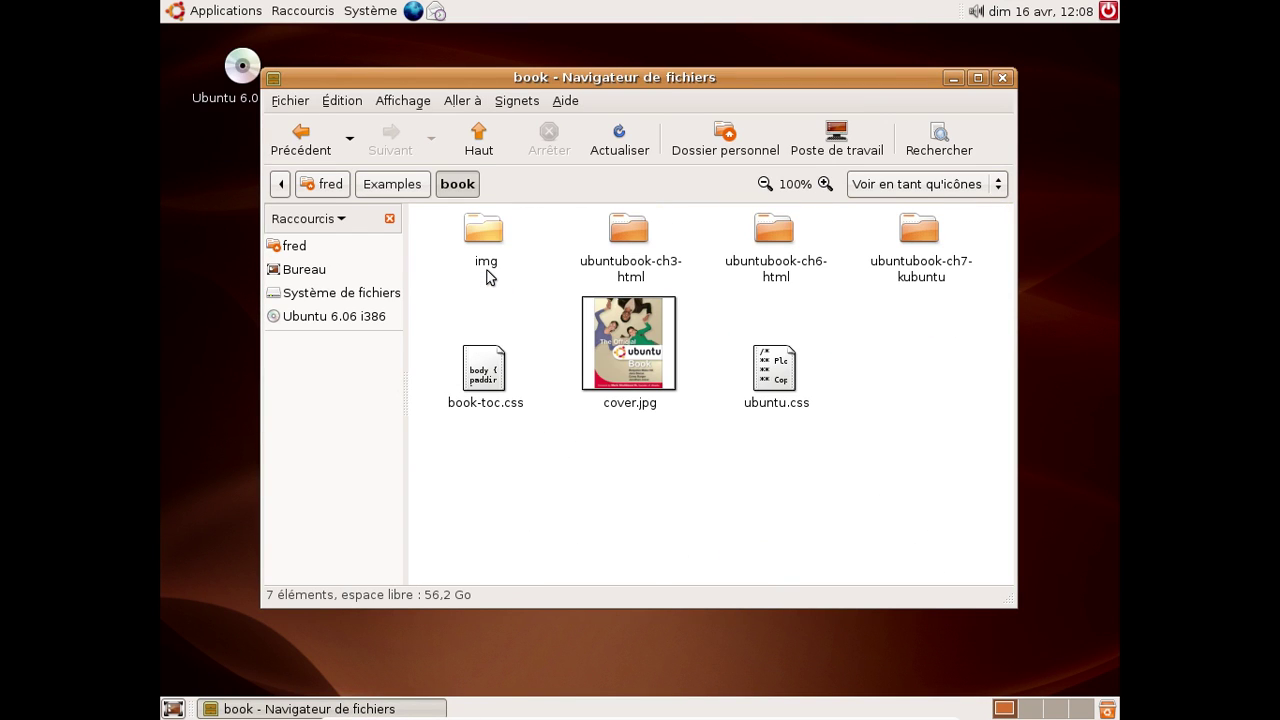
{"action": "double_click", "coordinate": [632, 340]}
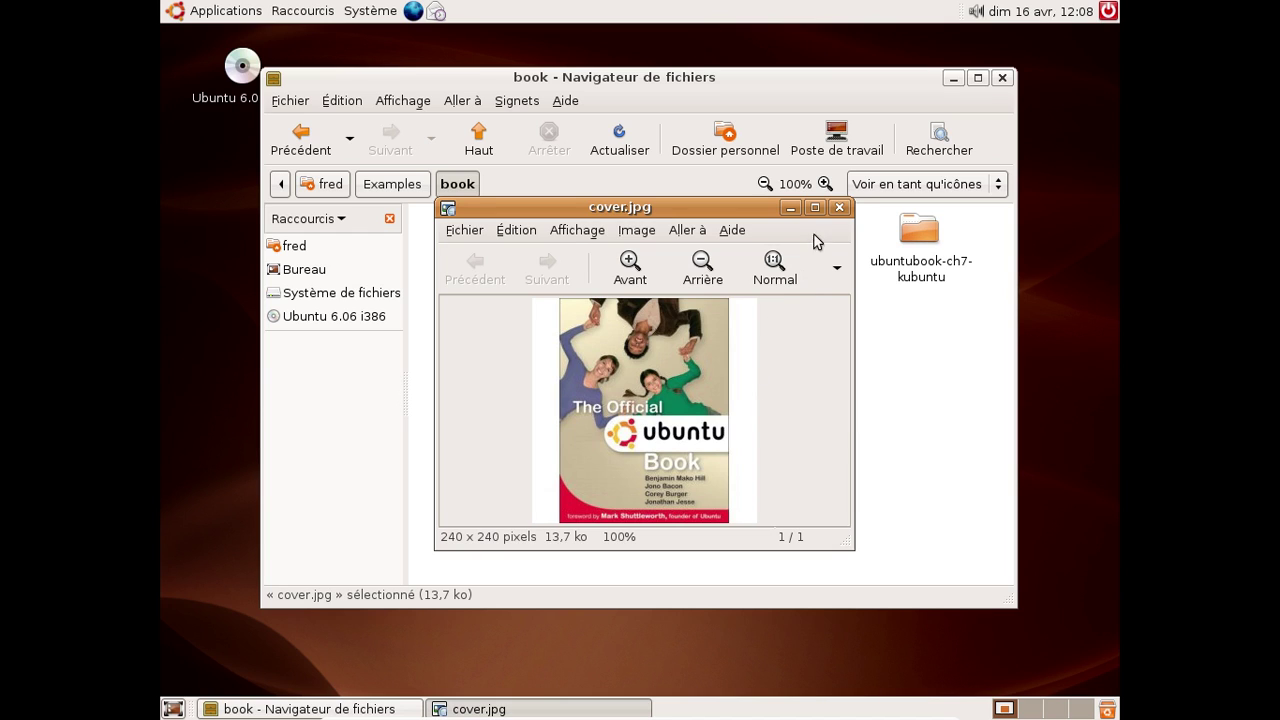
{"action": "left_click", "coordinate": [840, 208]}
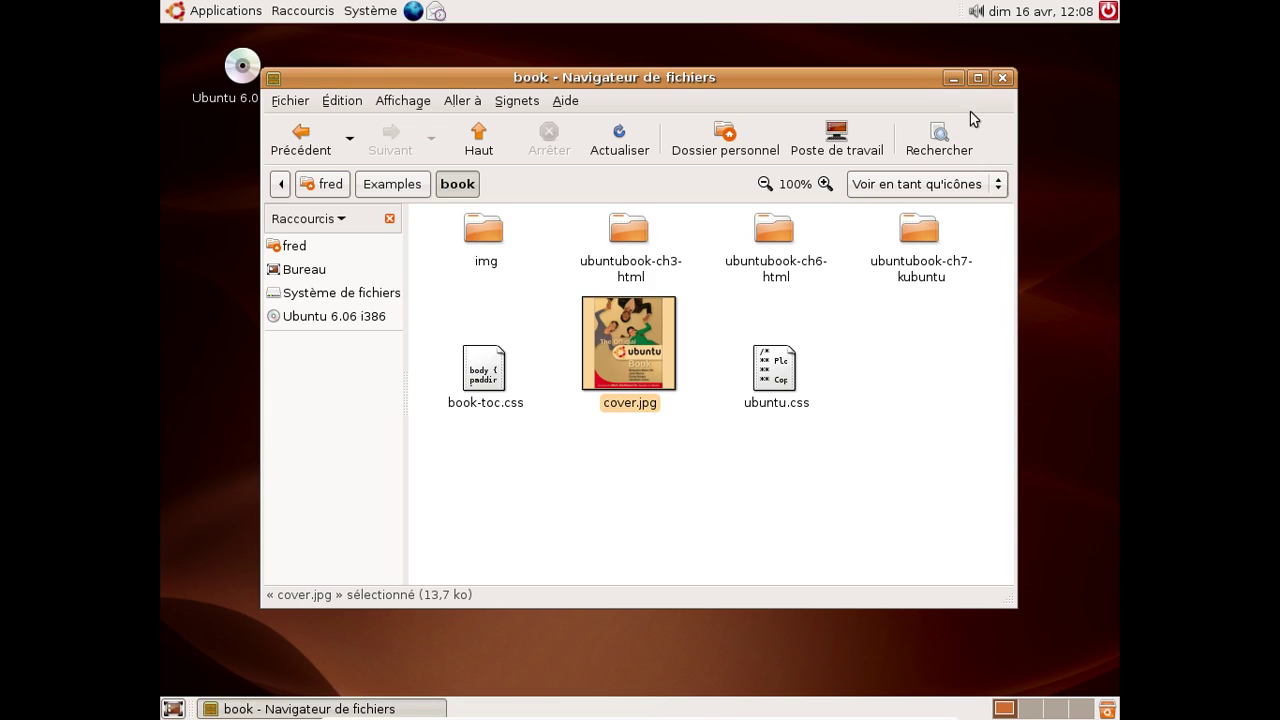
{"action": "left_click", "coordinate": [1001, 79]}
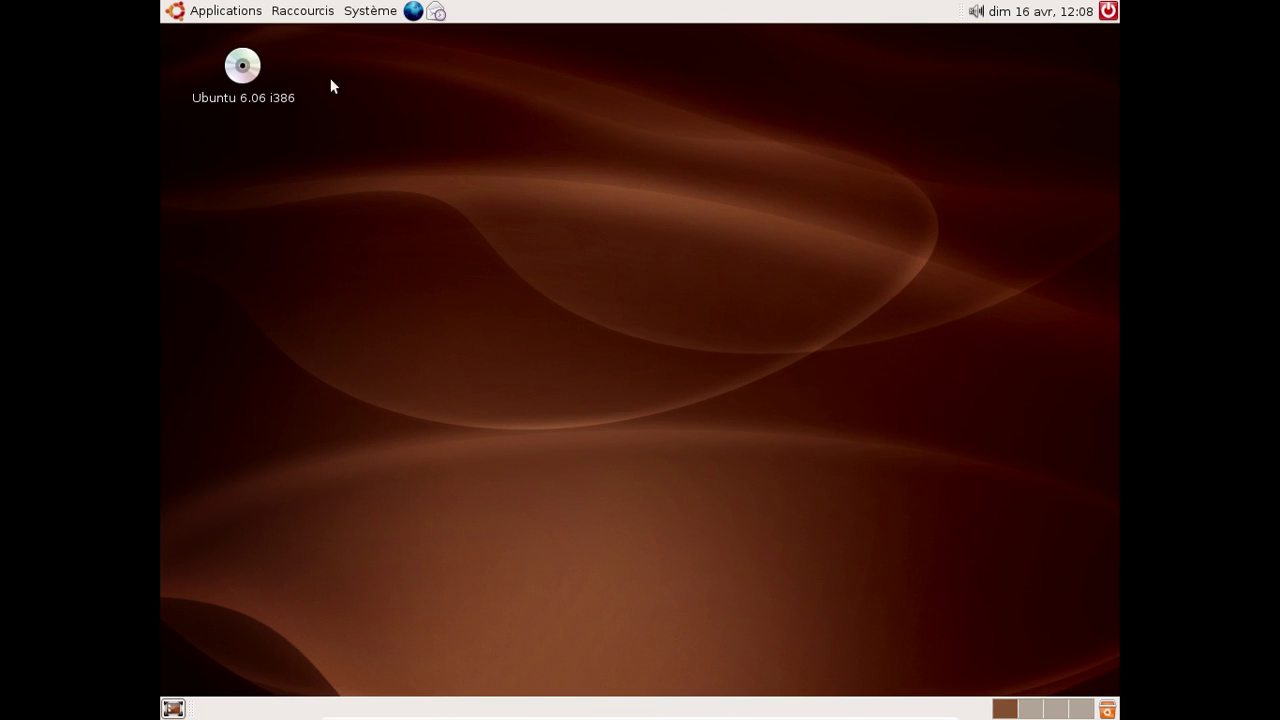
{"action": "key", "text": "ctrl+f"}
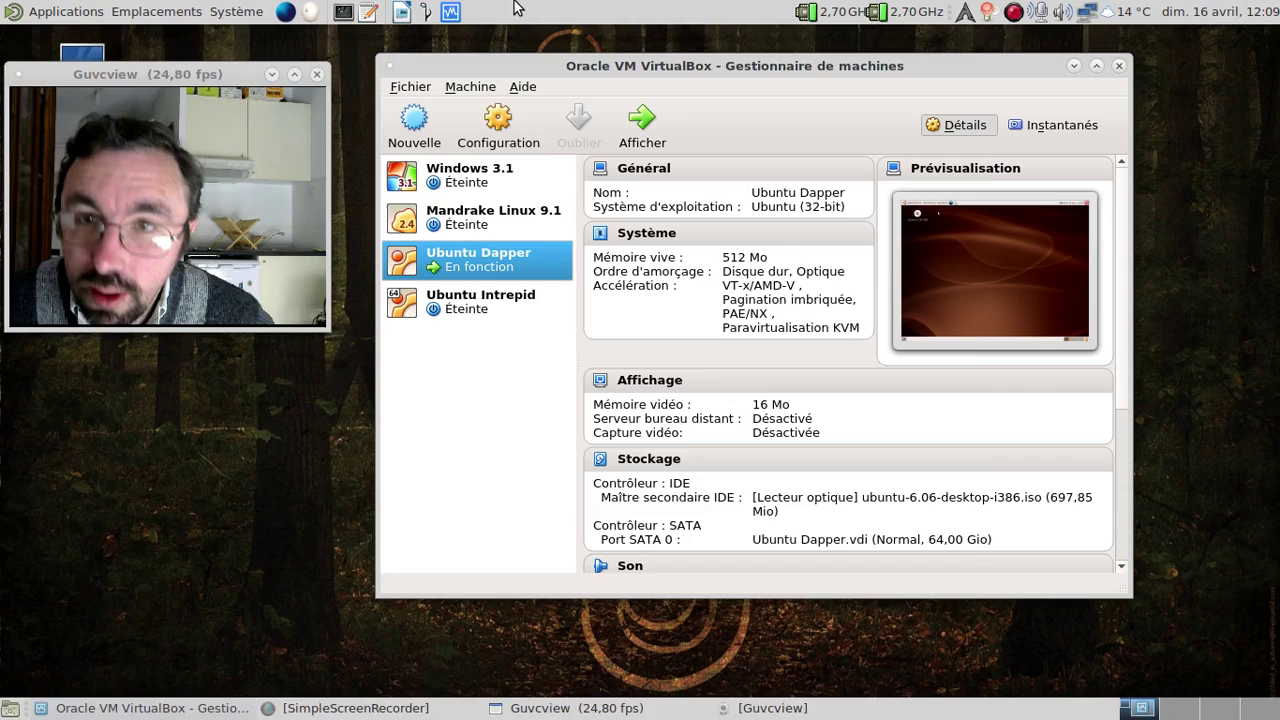
{"action": "key", "text": "ctrl+f"}
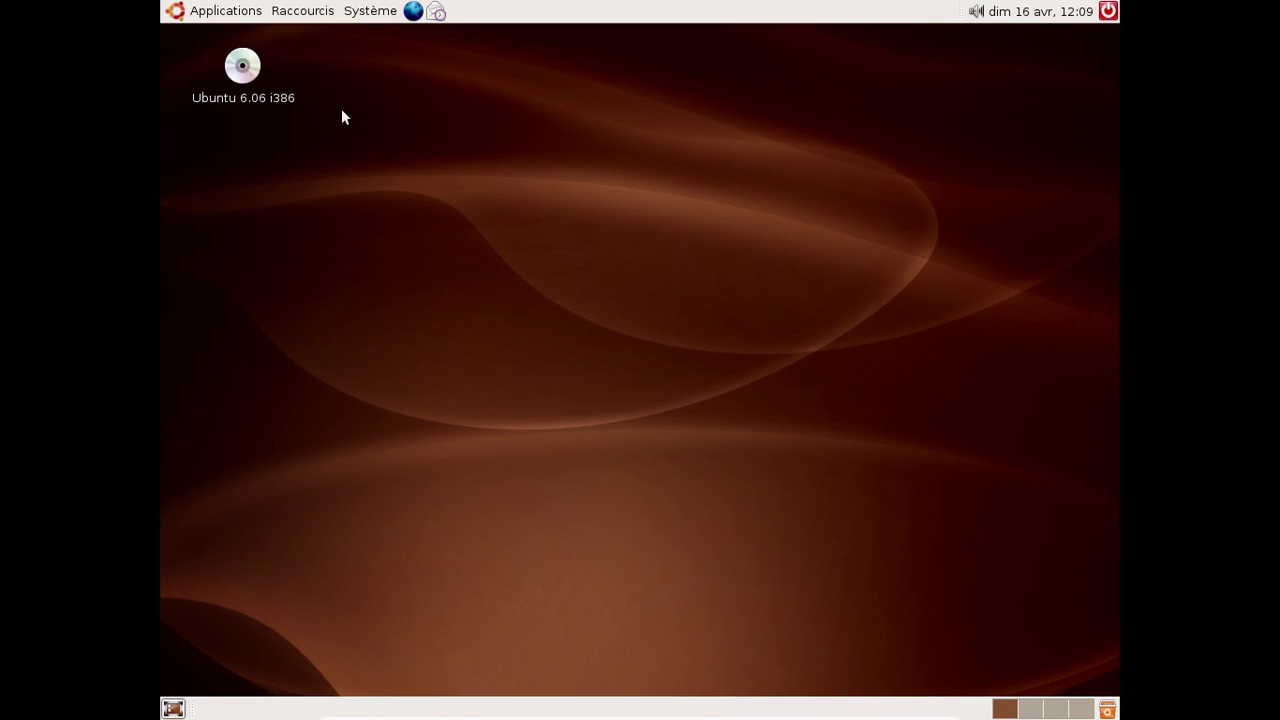
{"action": "key", "text": "ctrl+f"}
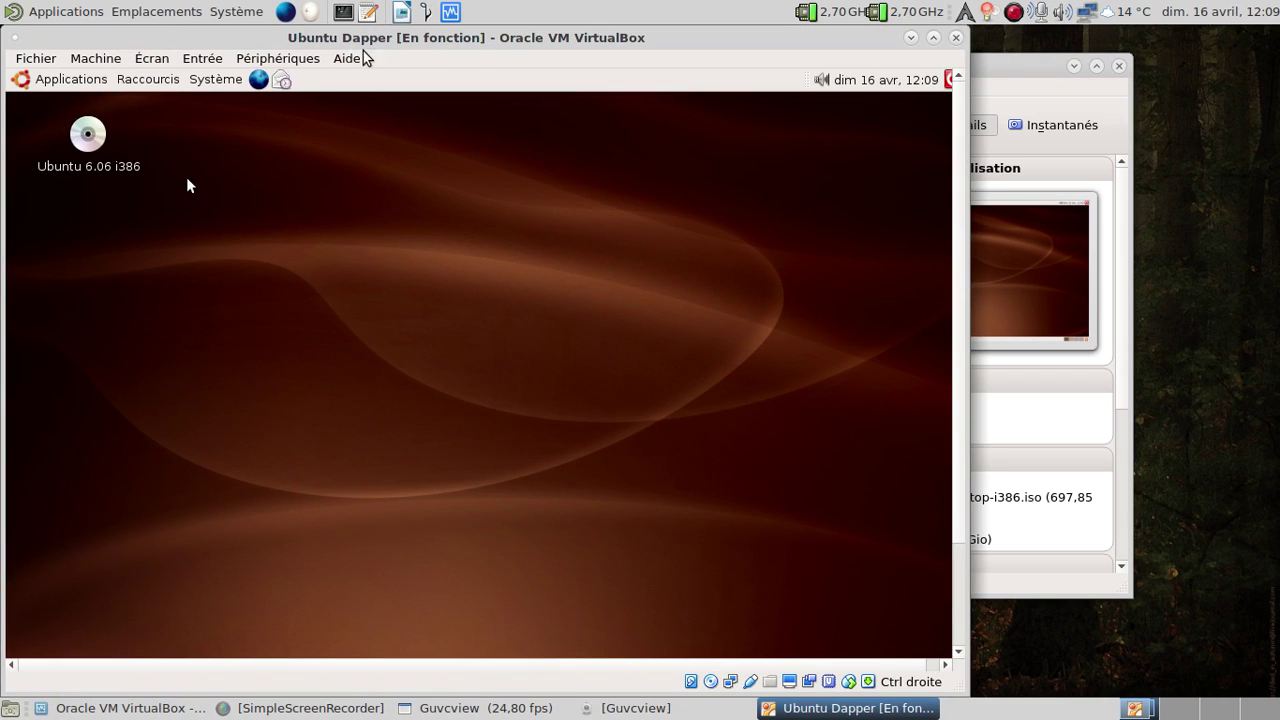
{"action": "left_click", "coordinate": [236, 64]}
{"action": "left_click", "coordinate": [239, 62]}
{"action": "left_click", "coordinate": [252, 58]}
{"action": "mouse_move", "coordinate": [203, 58]}
{"action": "left_click", "coordinate": [220, 102]}
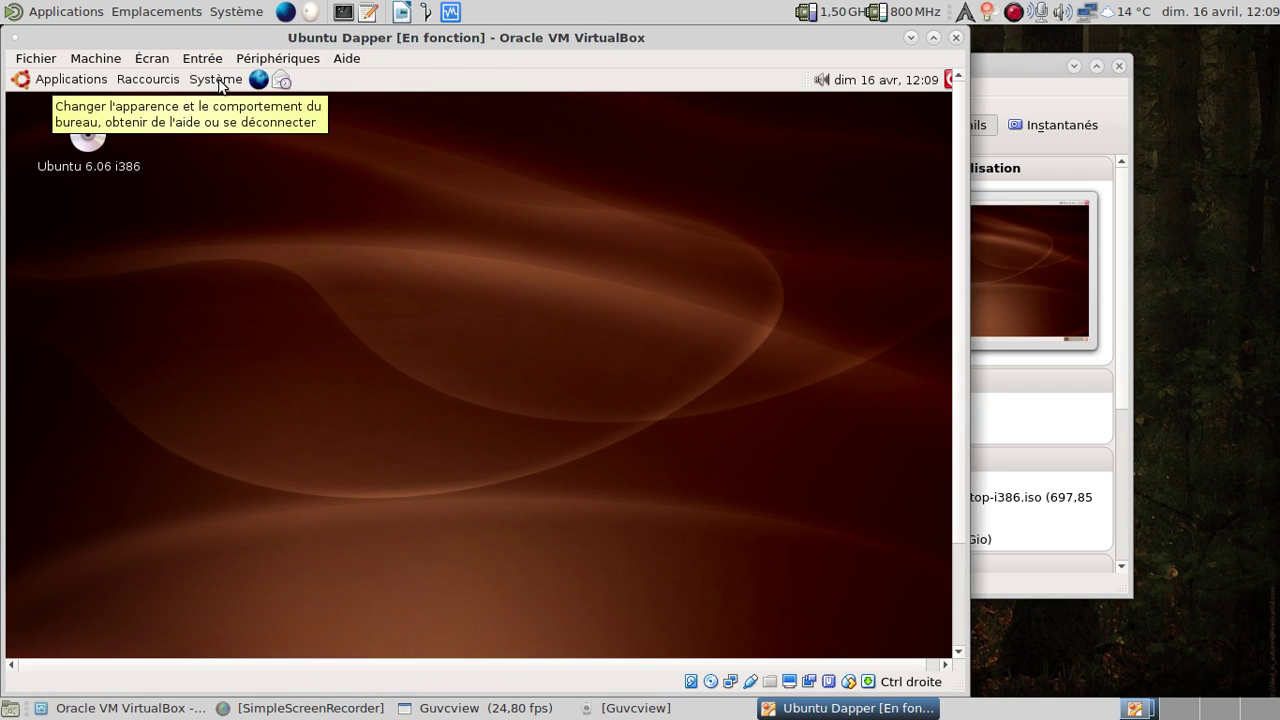
{"action": "key", "text": "Control_R+f"}
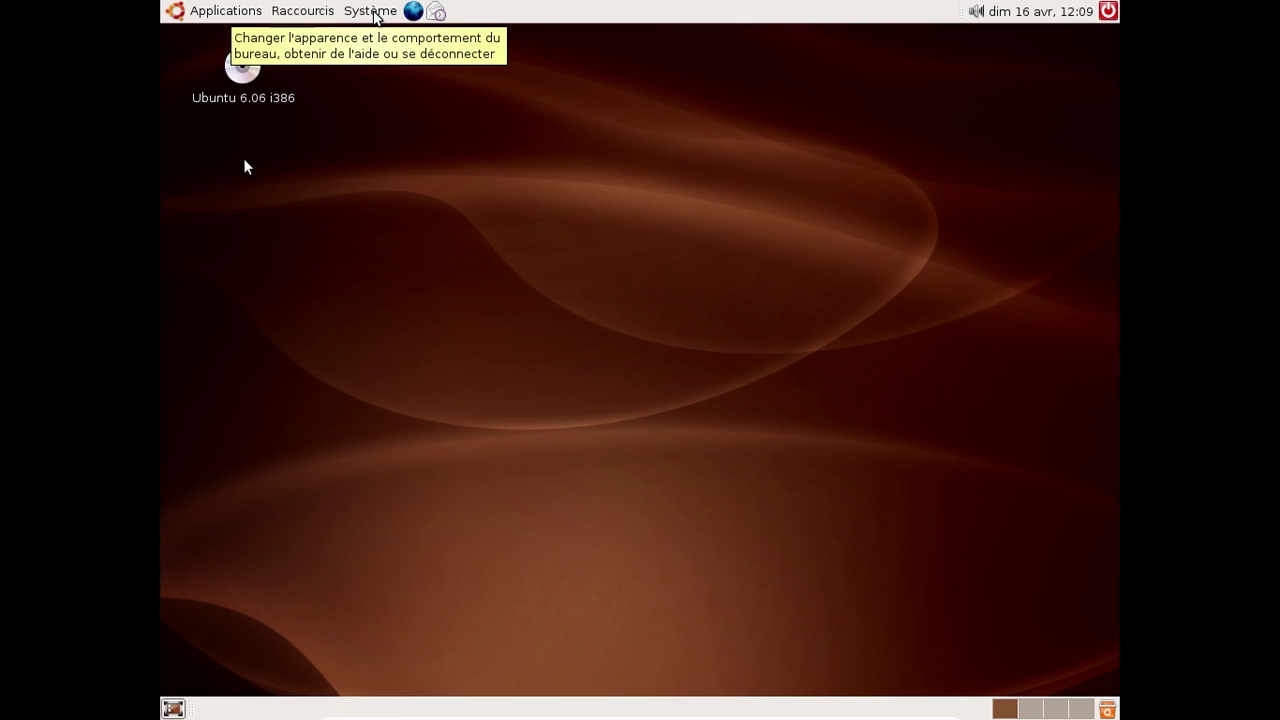
- Clear the desktop's list of recent documents and confirm the removal of all its entries
{"action": "left_click", "coordinate": [320, 12]}
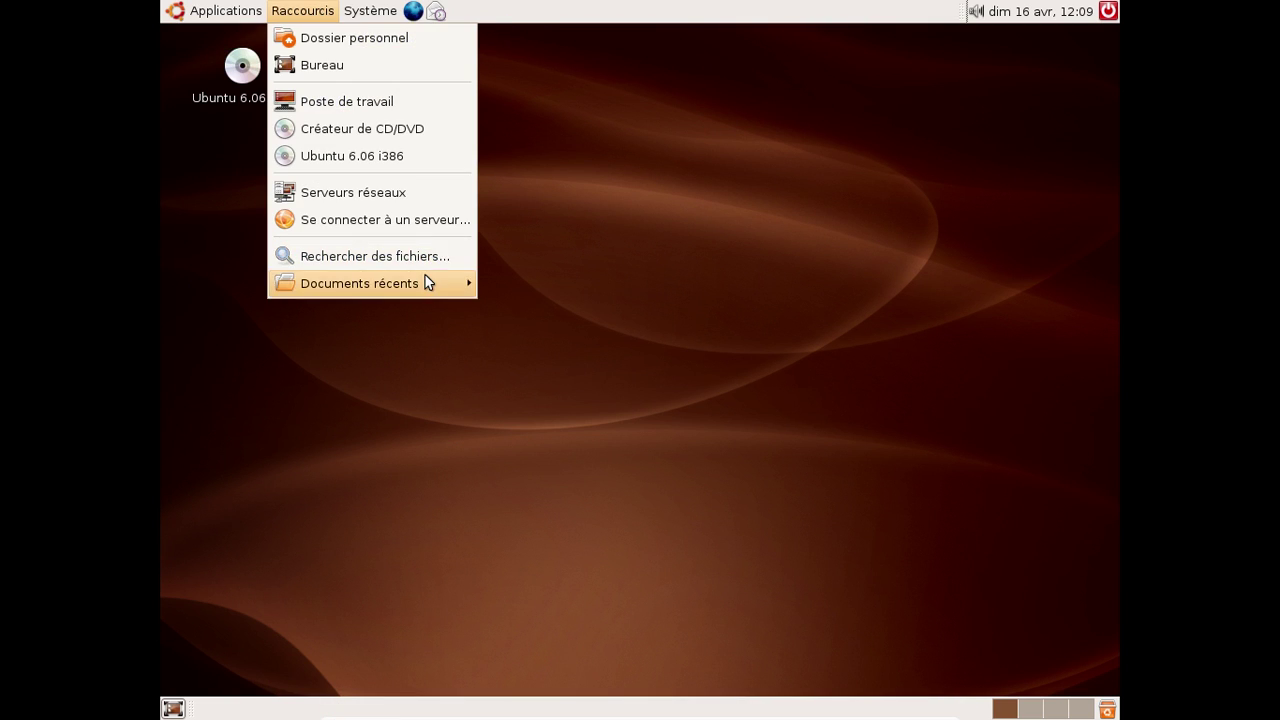
{"action": "mouse_move", "coordinate": [428, 283]}
{"action": "left_click", "coordinate": [655, 376]}
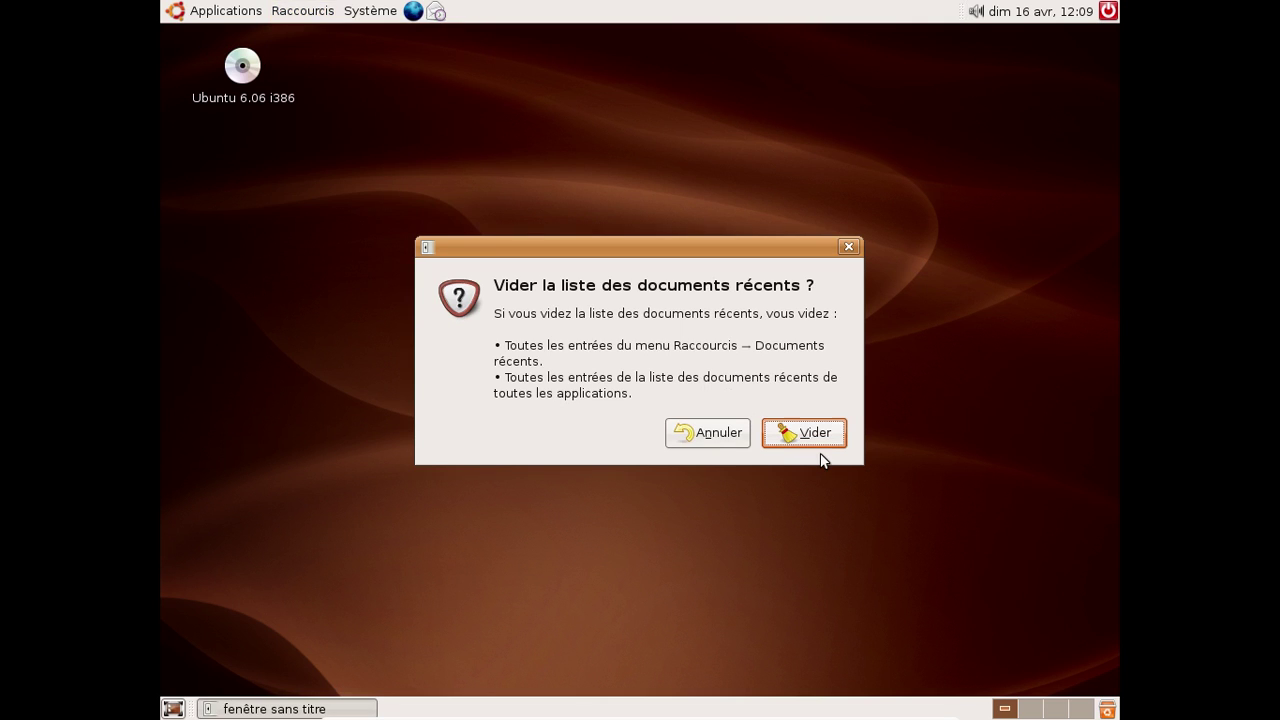
{"action": "left_click", "coordinate": [815, 433]}
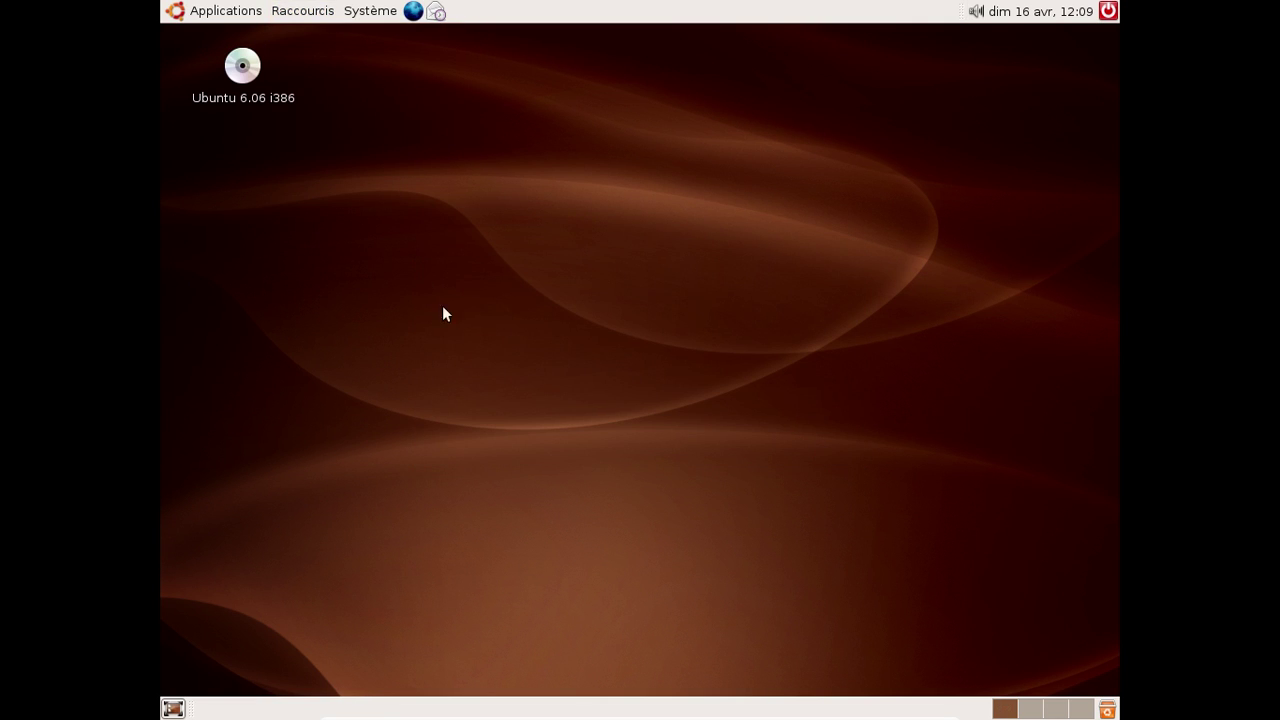
- Browse the installed games, image and accessory applications, view the GNOME desktop's version information and close it
{"action": "left_click", "coordinate": [262, 10]}
{"action": "mouse_move", "coordinate": [266, 151]}
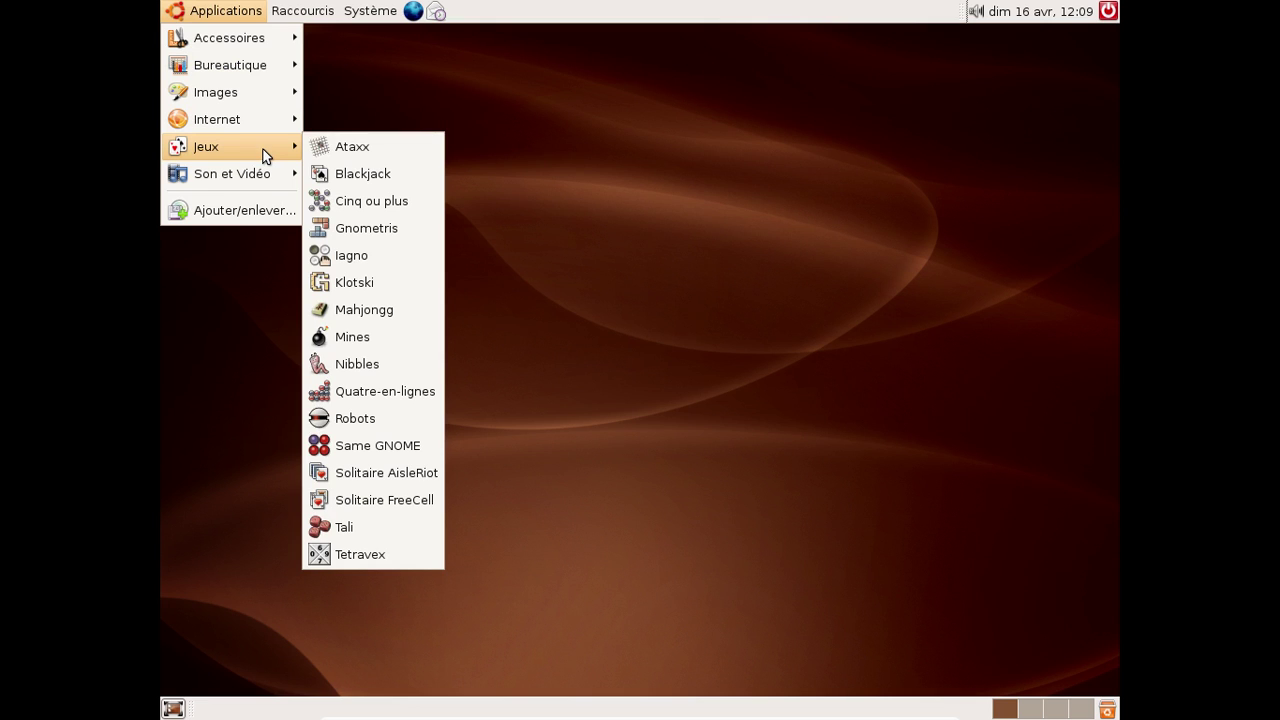
{"action": "mouse_move", "coordinate": [256, 118]}
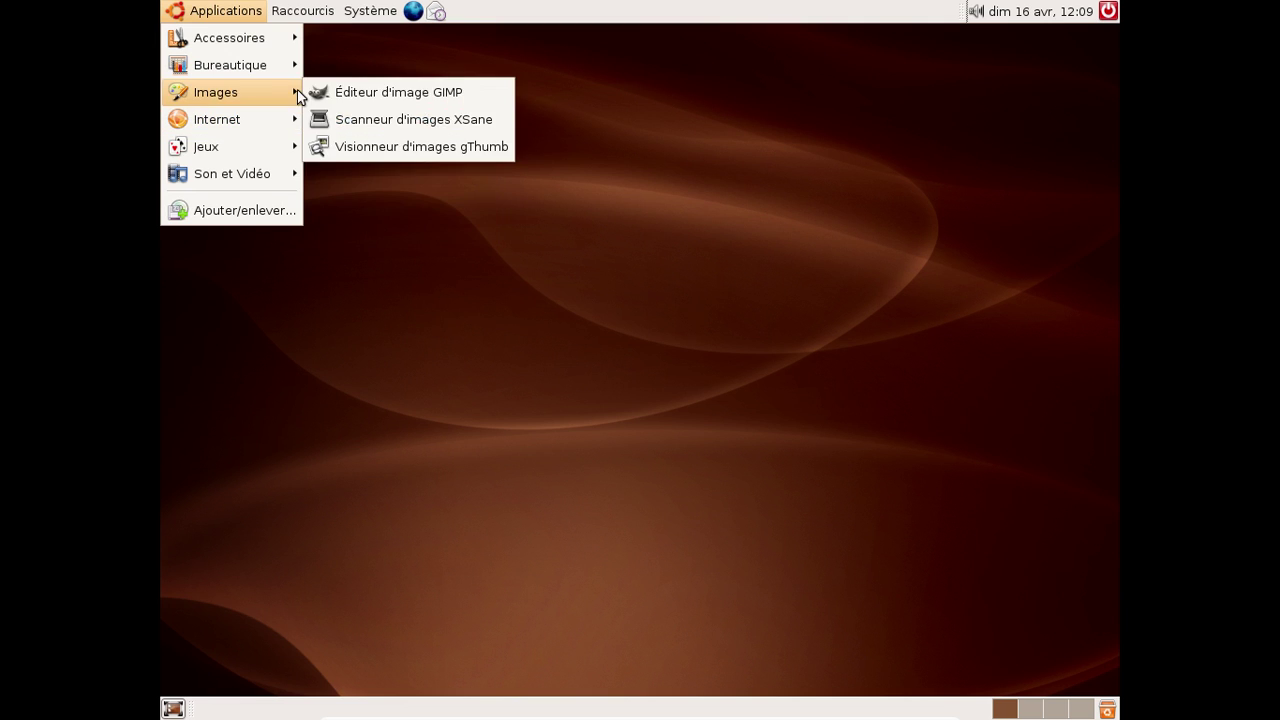
{"action": "mouse_move", "coordinate": [290, 42]}
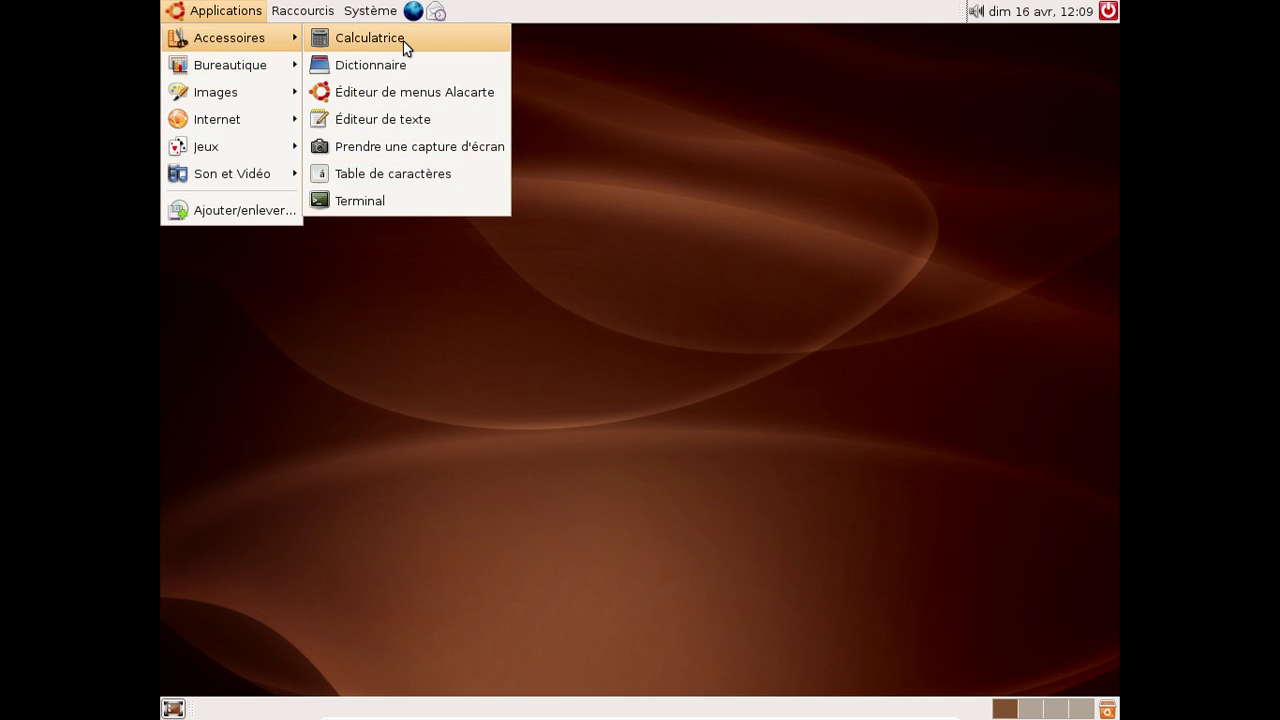
{"action": "mouse_move", "coordinate": [338, 14]}
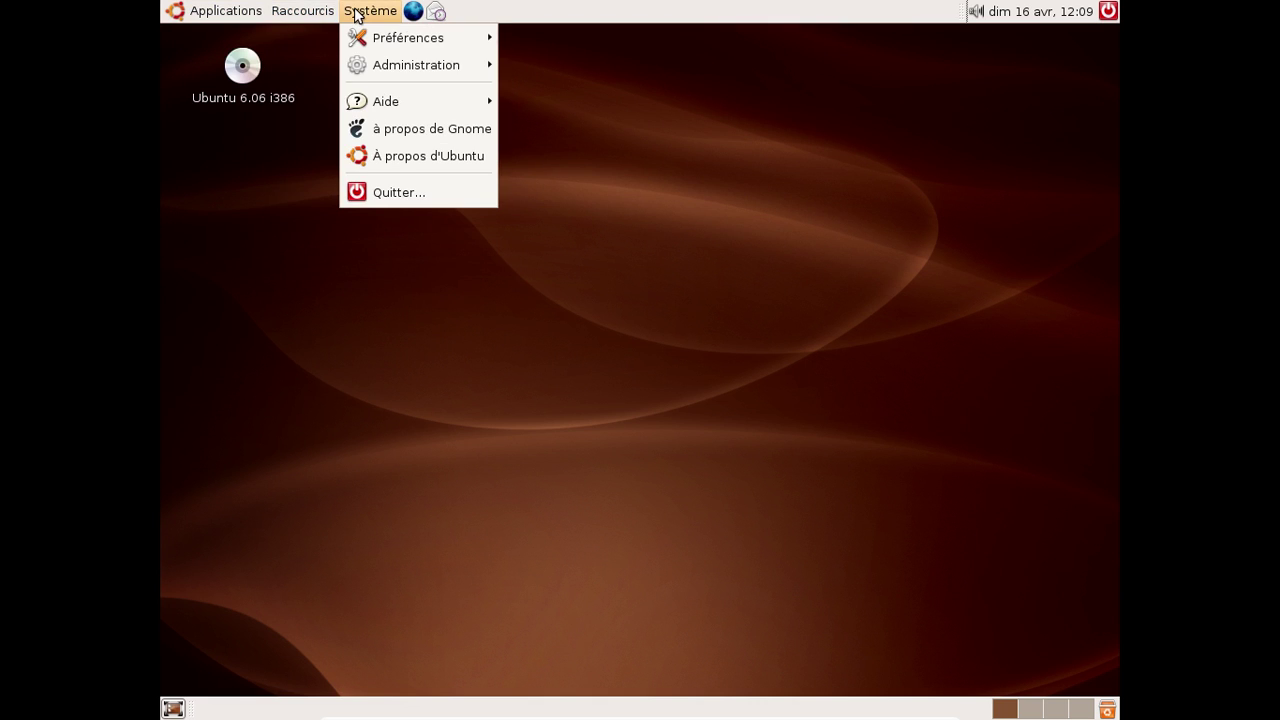
{"action": "left_click", "coordinate": [382, 131]}
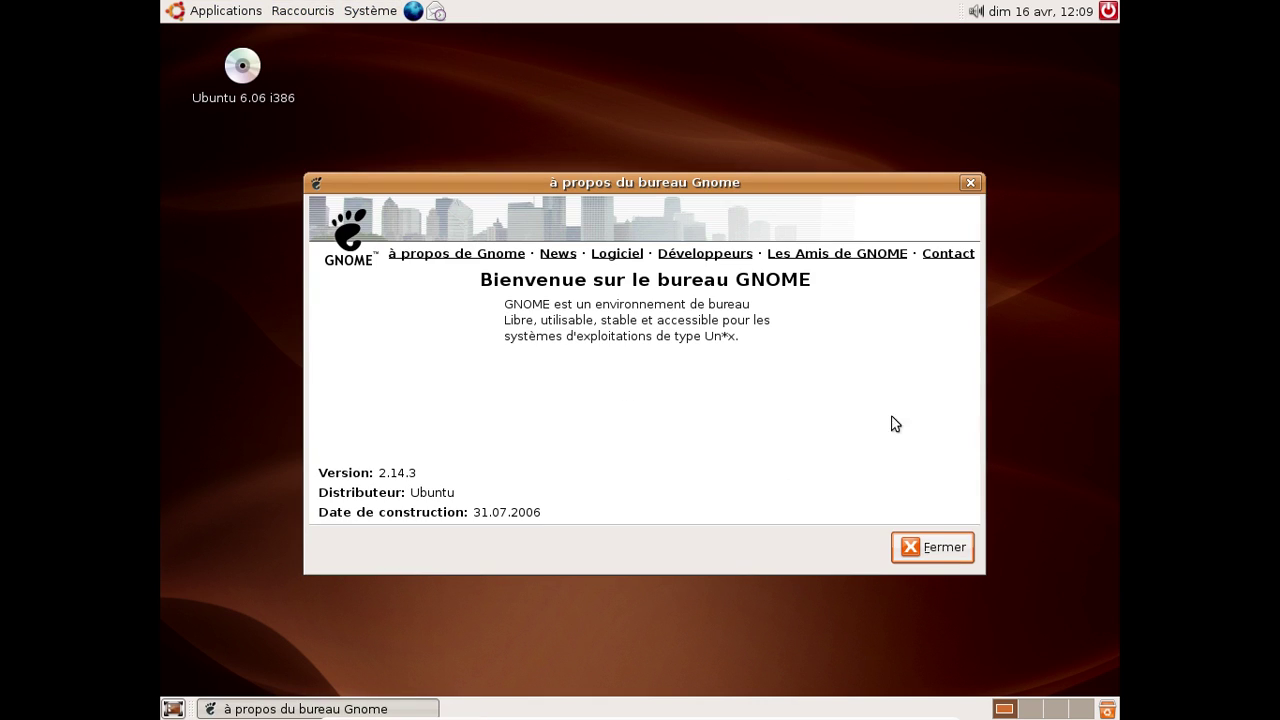
{"action": "left_click", "coordinate": [932, 547]}
- Open the About Ubuntu help page, read through its description of the distribution and close it
{"action": "left_click", "coordinate": [370, 11]}
{"action": "left_click", "coordinate": [415, 157]}
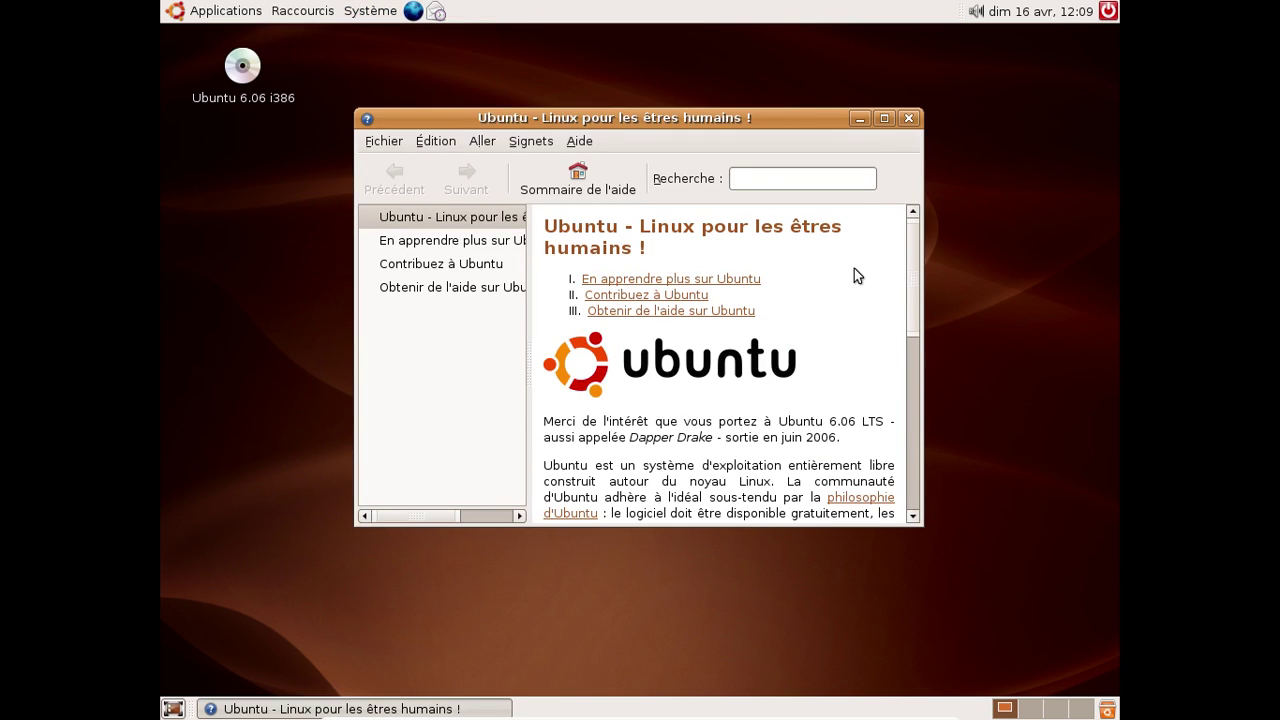
{"action": "scroll", "coordinate": [854, 268], "scroll_direction": "down", "scroll_amount": 10}
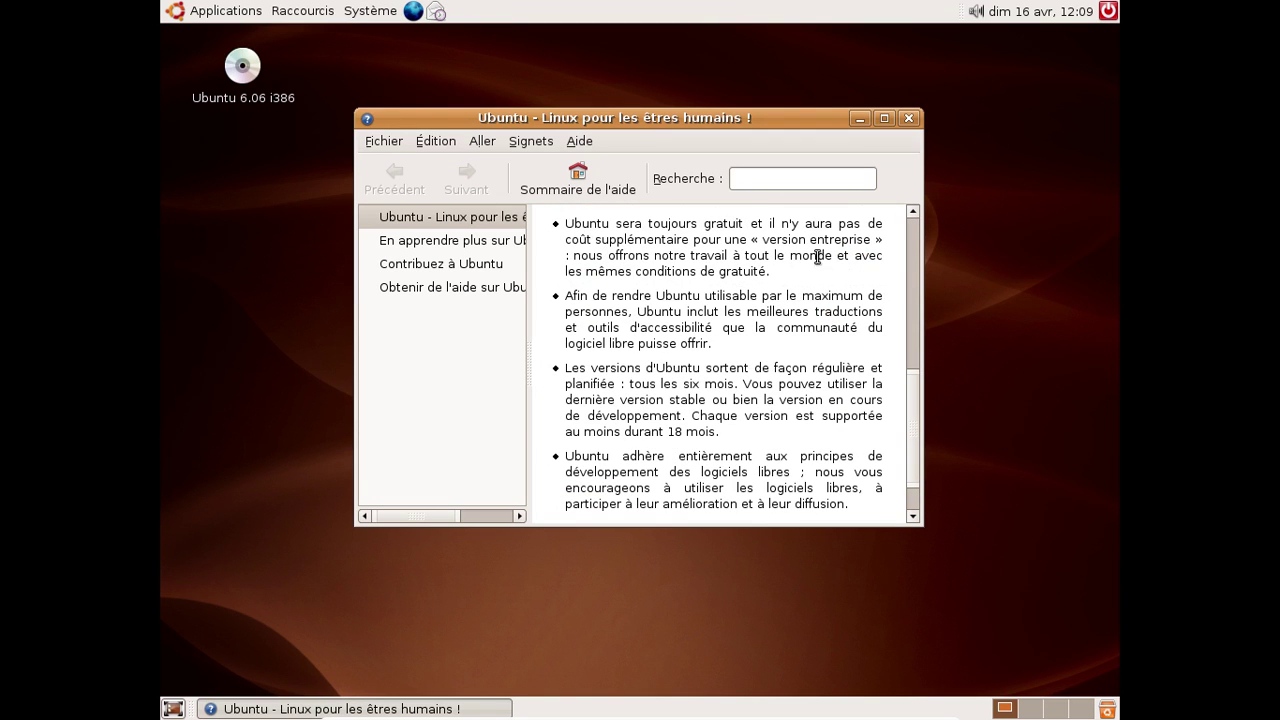
{"action": "left_click", "coordinate": [908, 118]}
- Open the software update manager, check which system updates or new releases are offered and close it
{"action": "left_click", "coordinate": [355, 14]}
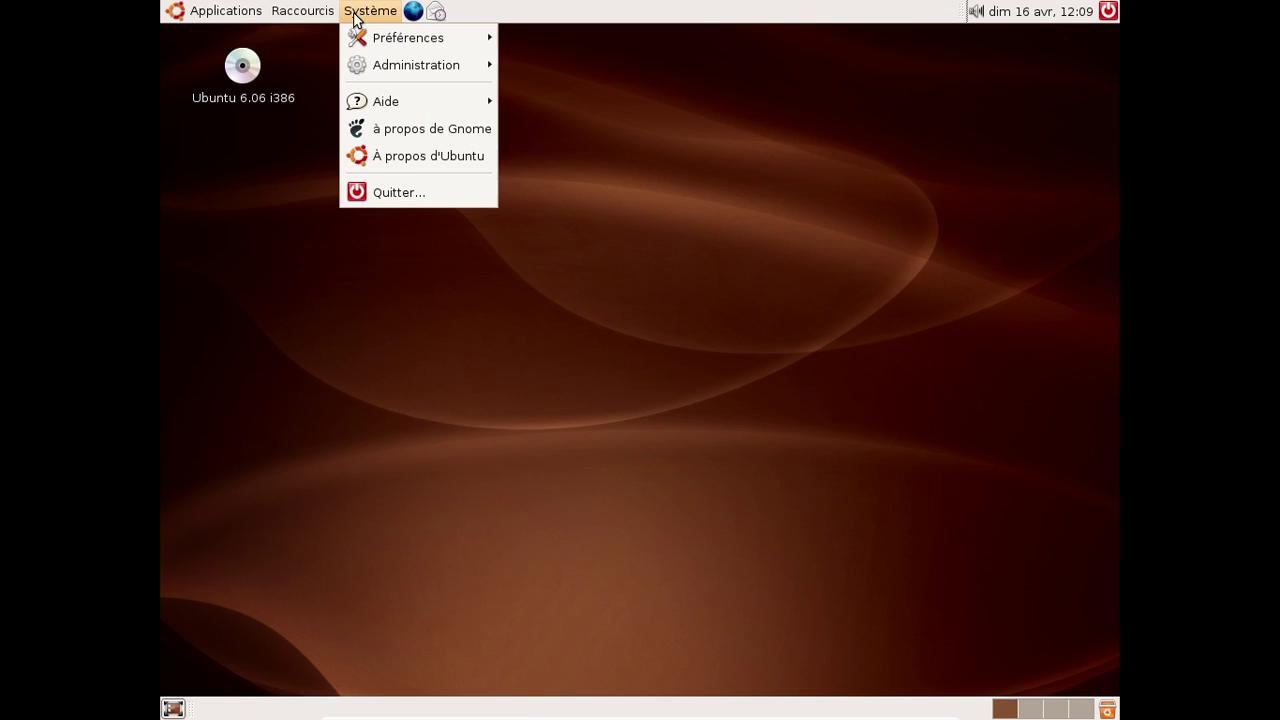
{"action": "mouse_move", "coordinate": [389, 72]}
{"action": "mouse_move", "coordinate": [405, 40]}
{"action": "mouse_move", "coordinate": [460, 71]}
{"action": "left_click", "coordinate": [652, 176]}
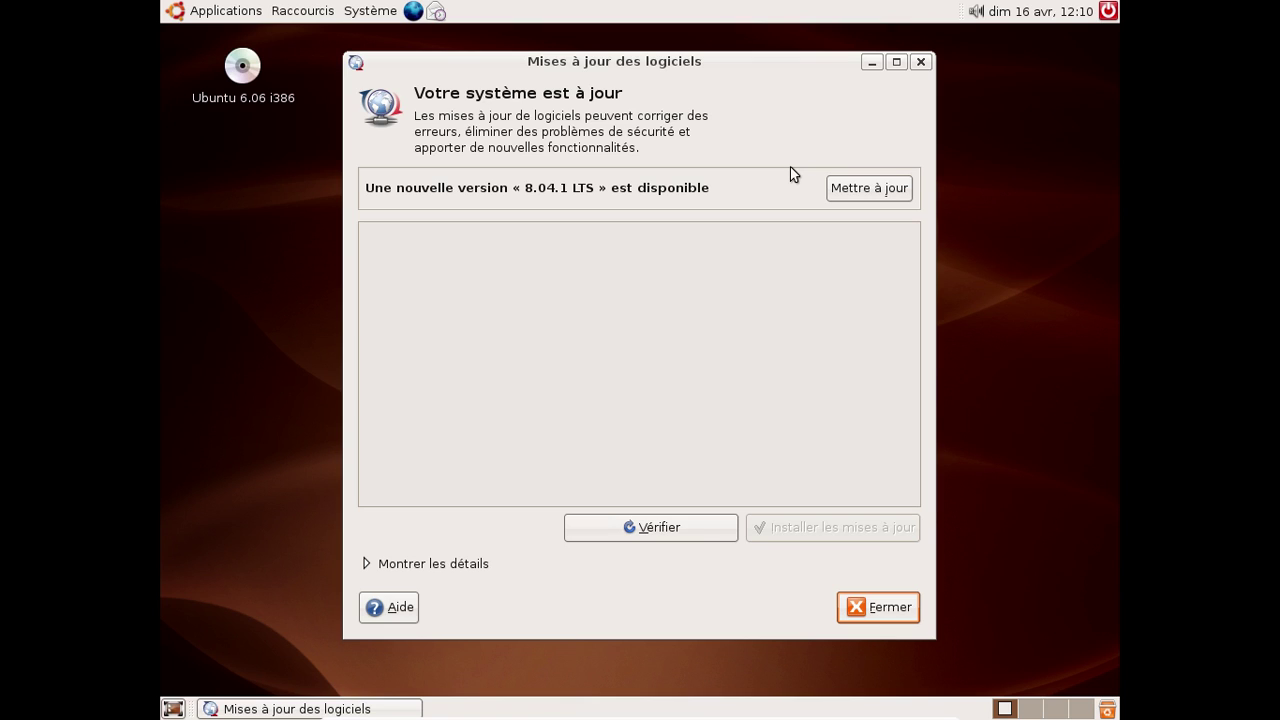
{"action": "left_click", "coordinate": [921, 61]}
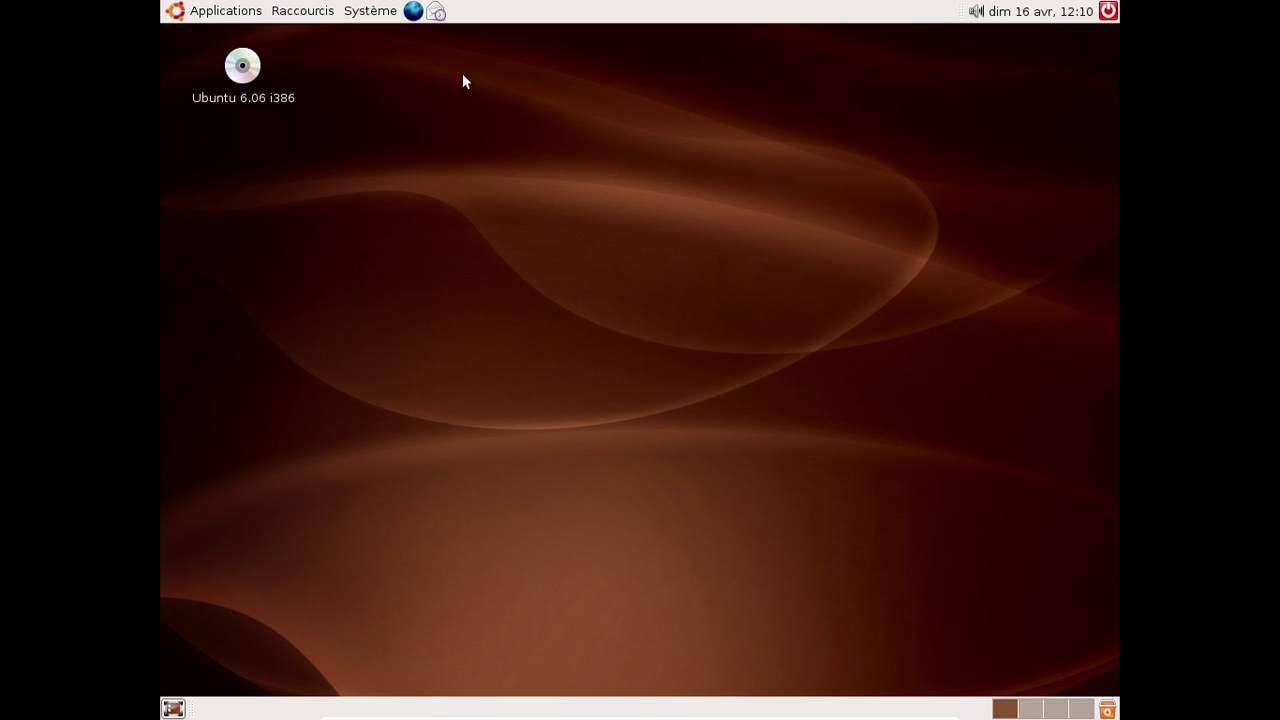
- Shut down the Ubuntu Dapper guest system from its desktop session
{"action": "left_click", "coordinate": [355, 11]}
{"action": "left_click", "coordinate": [399, 190]}
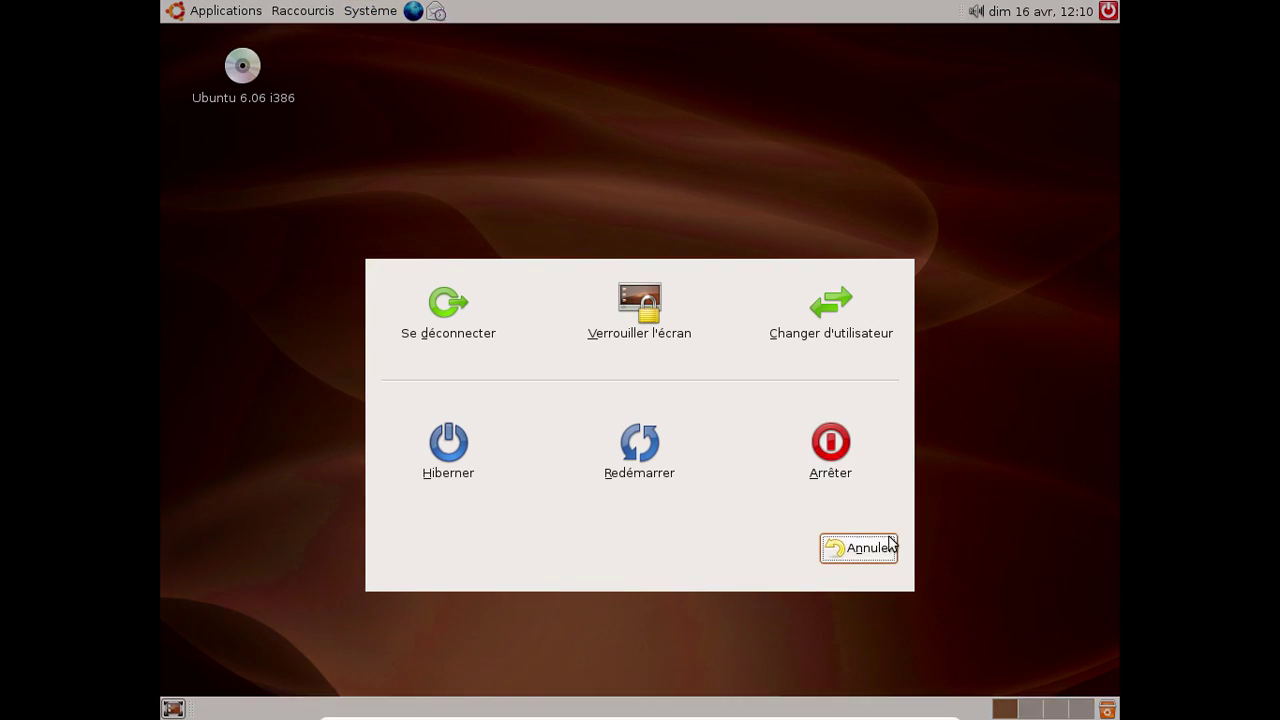
{"action": "left_click", "coordinate": [854, 446]}
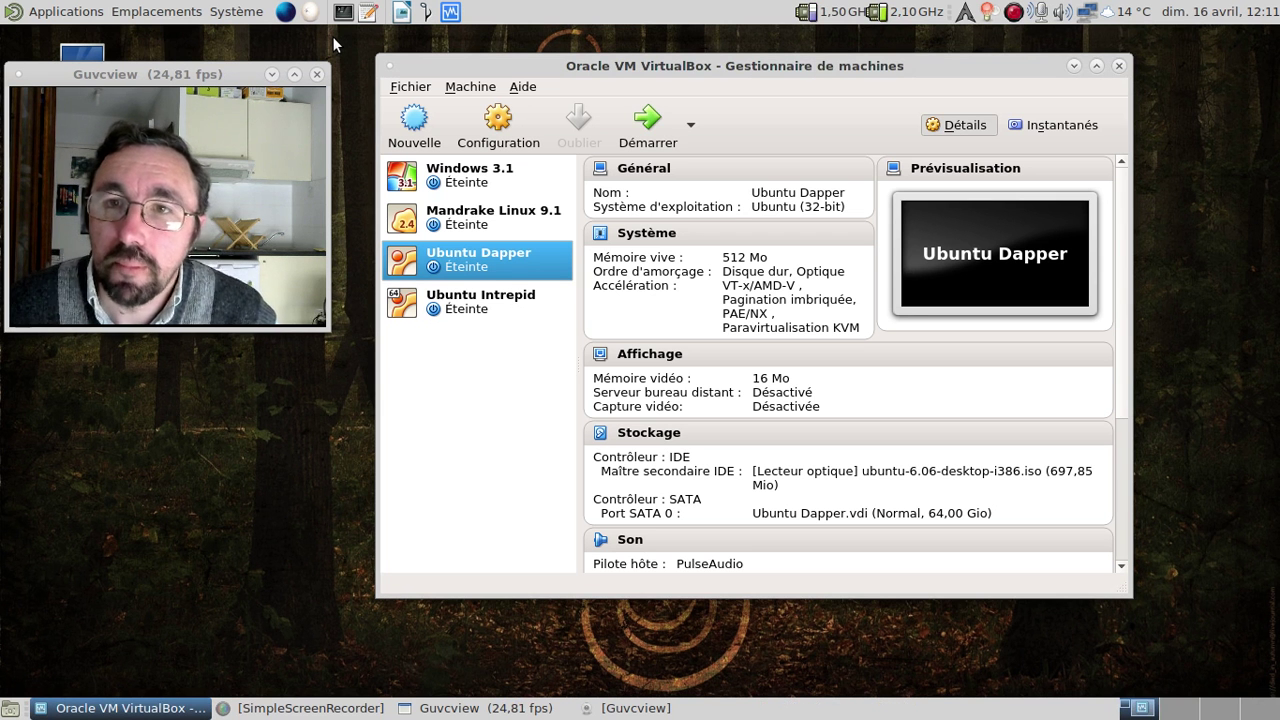
- Start the Ubuntu Intrepid virtual machine in the VirtualBox manager
{"action": "key", "text": "Down"}
{"action": "key", "text": "Return"}
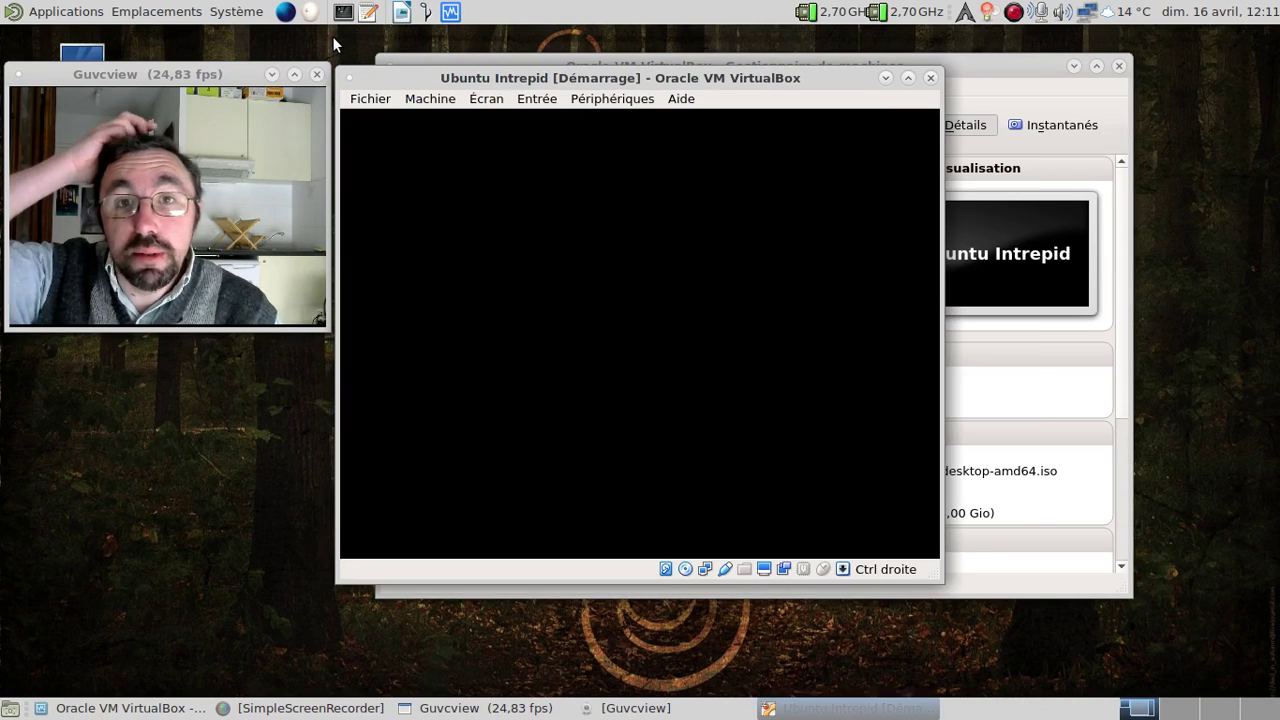